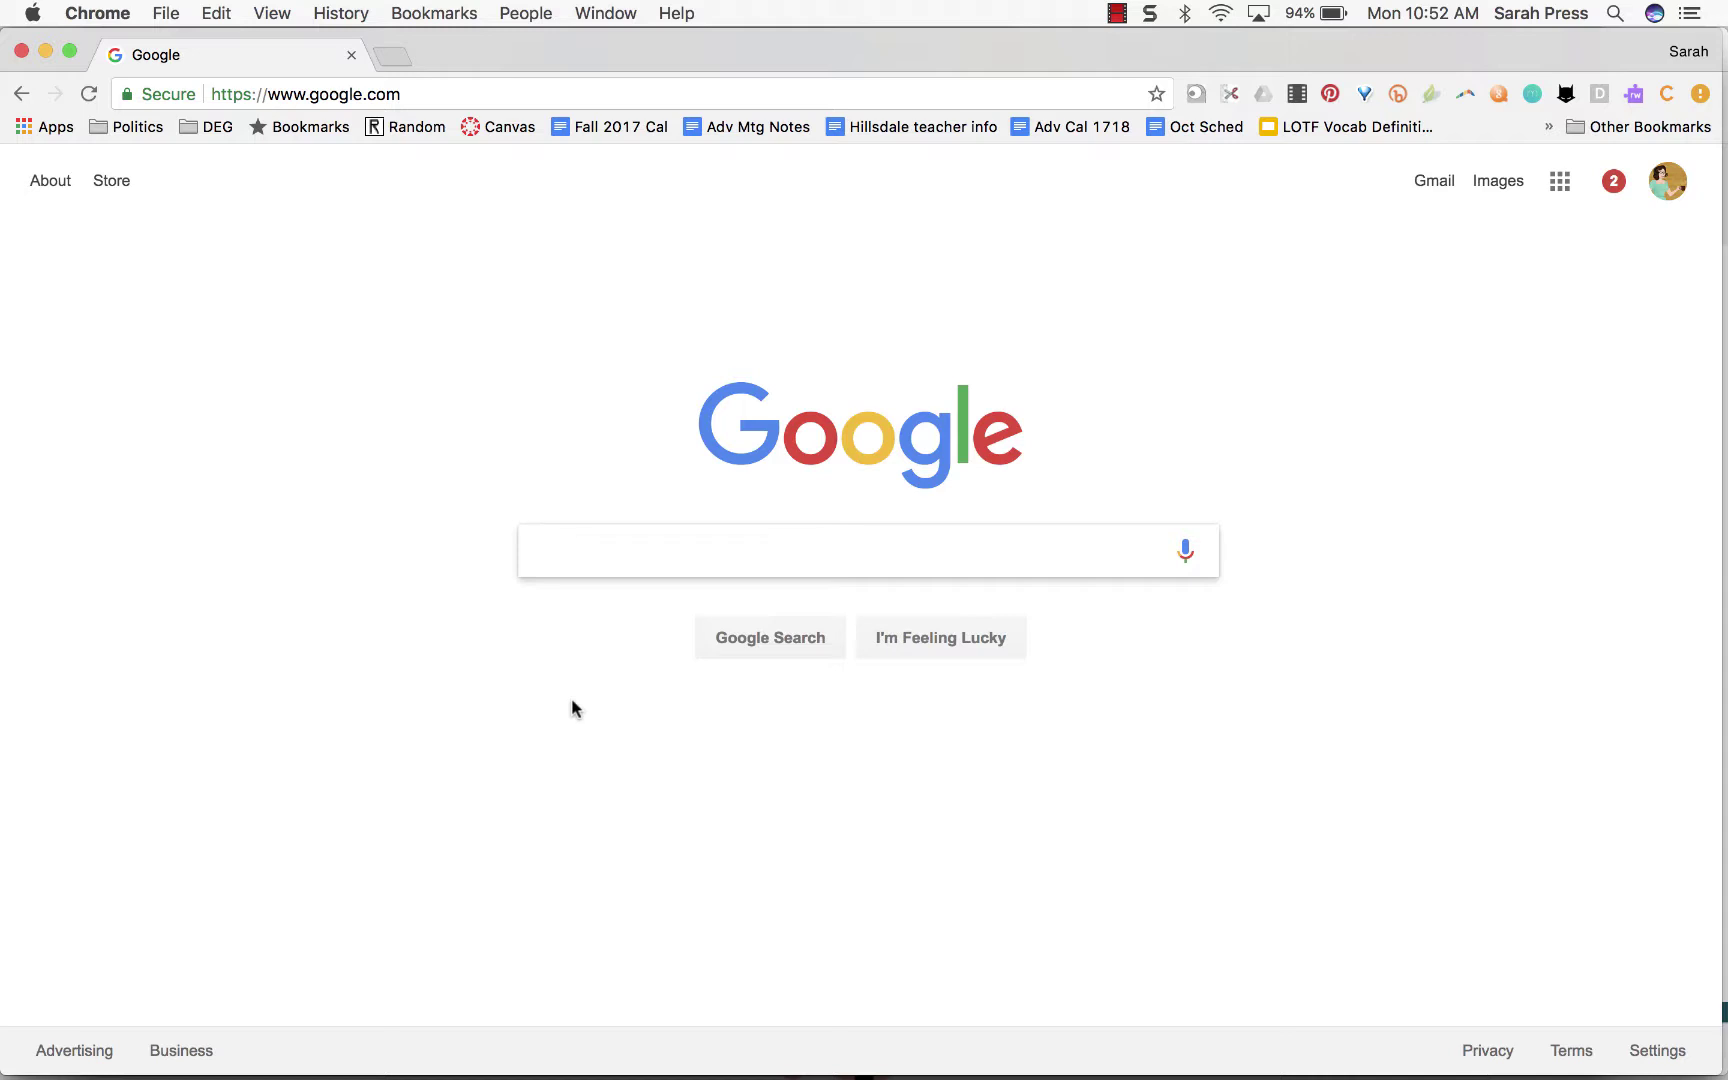
# Step: Search Google for 'stalin biography' and open the HISTORY.com Joseph Stalin Facts & Summary result
pyautogui.write('stli')
pyautogui.press('BackSpace')
pyautogui.press('BackSpace')
pyautogui.write('alin')
pyautogui.click(612, 590)
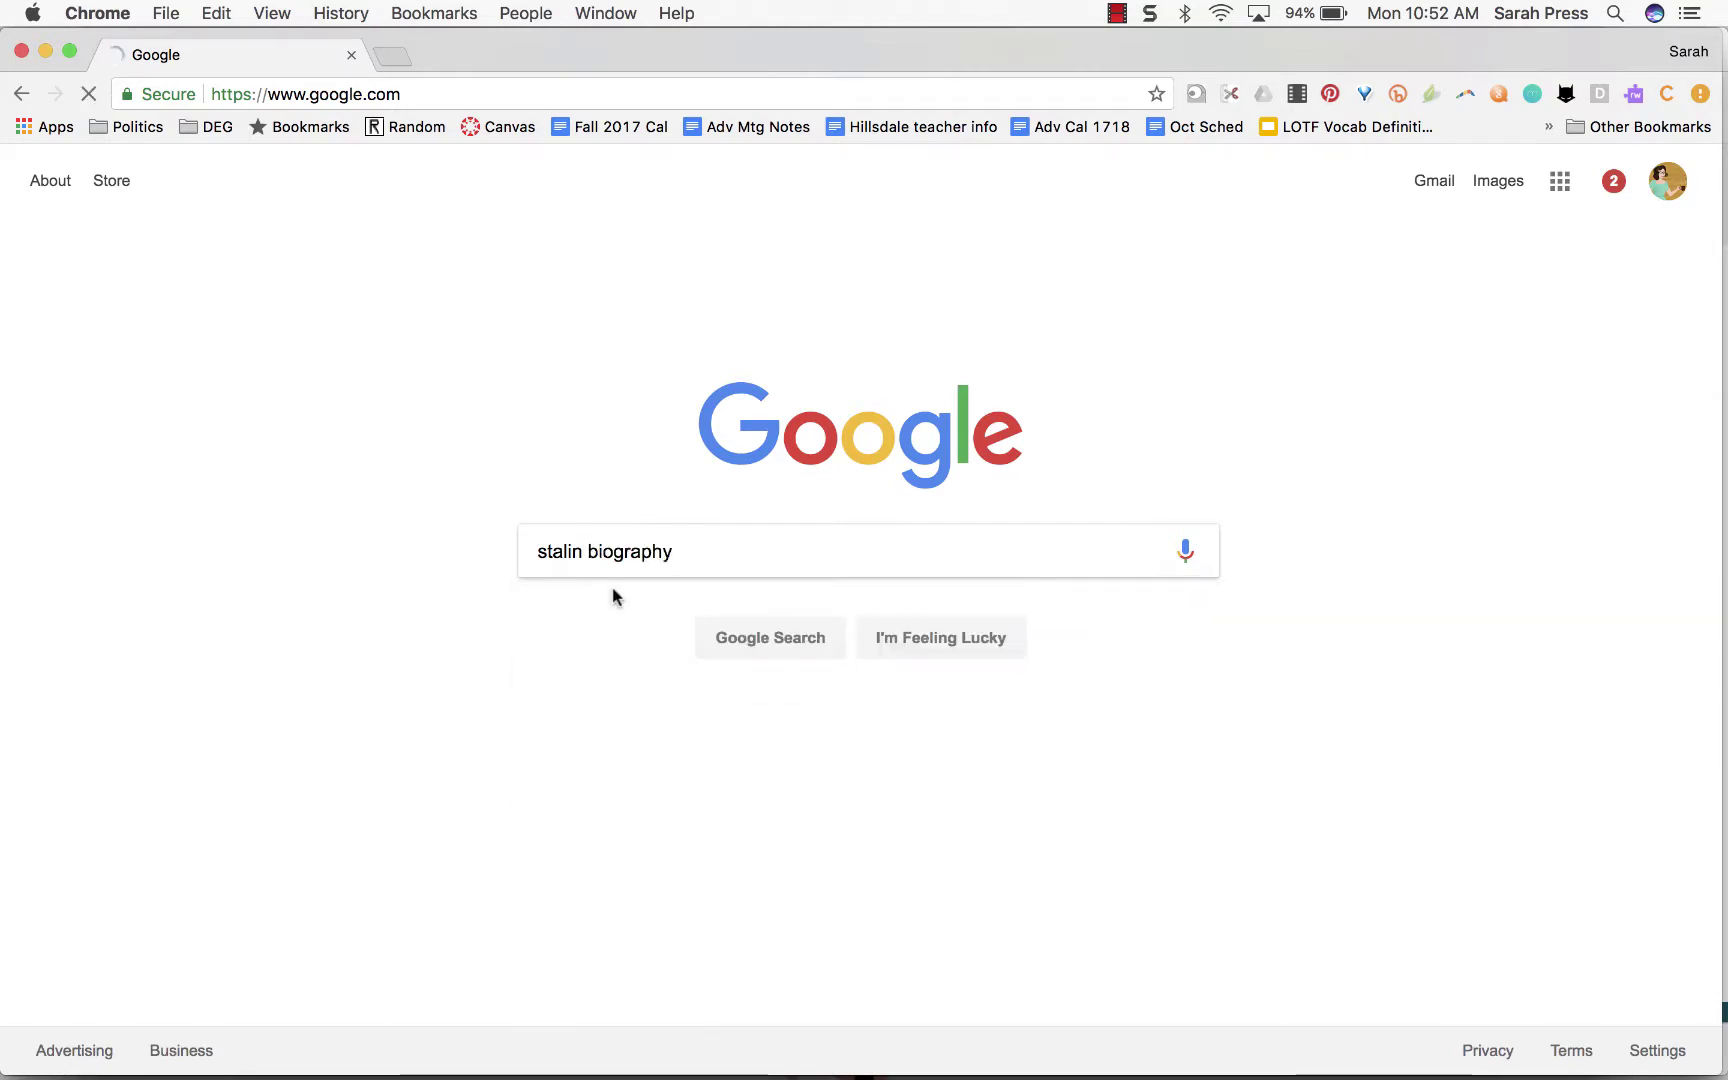
pyautogui.scroll(-5, 225, 870)
pyautogui.scroll(-3, 218, 866)
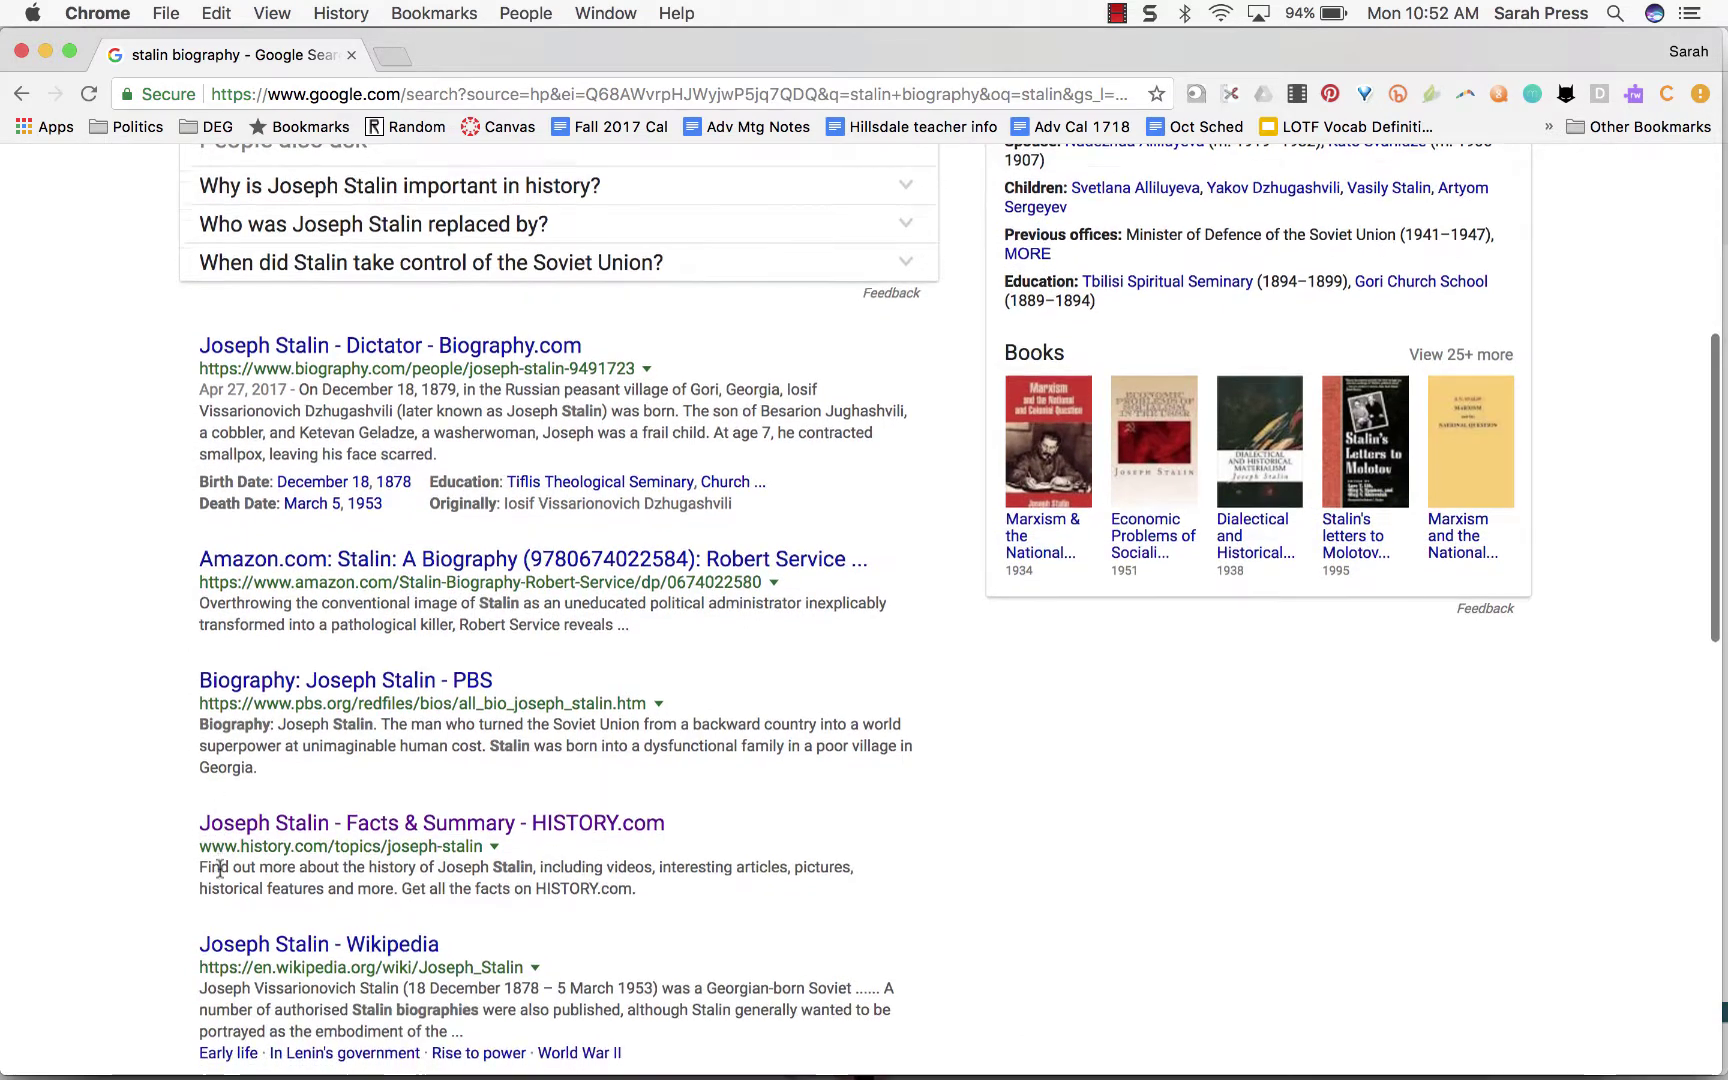
pyautogui.click(218, 804)
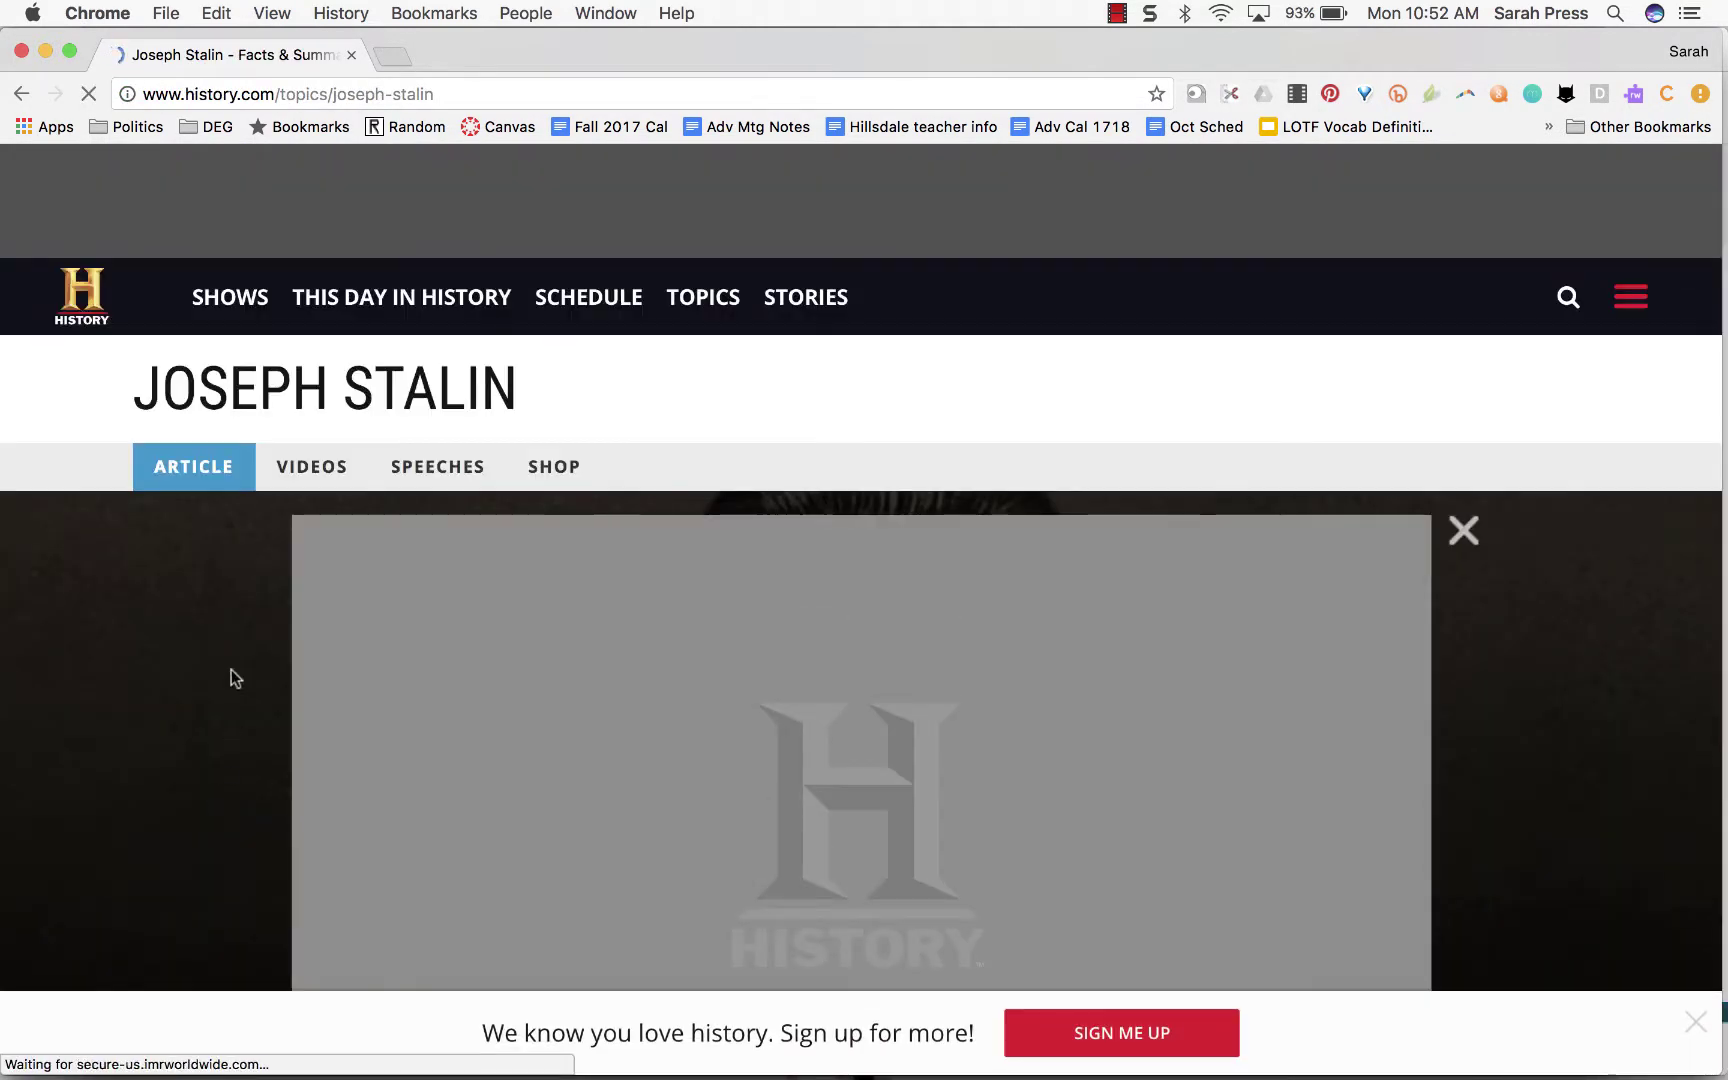
pyautogui.scroll(-20, 356, 562)
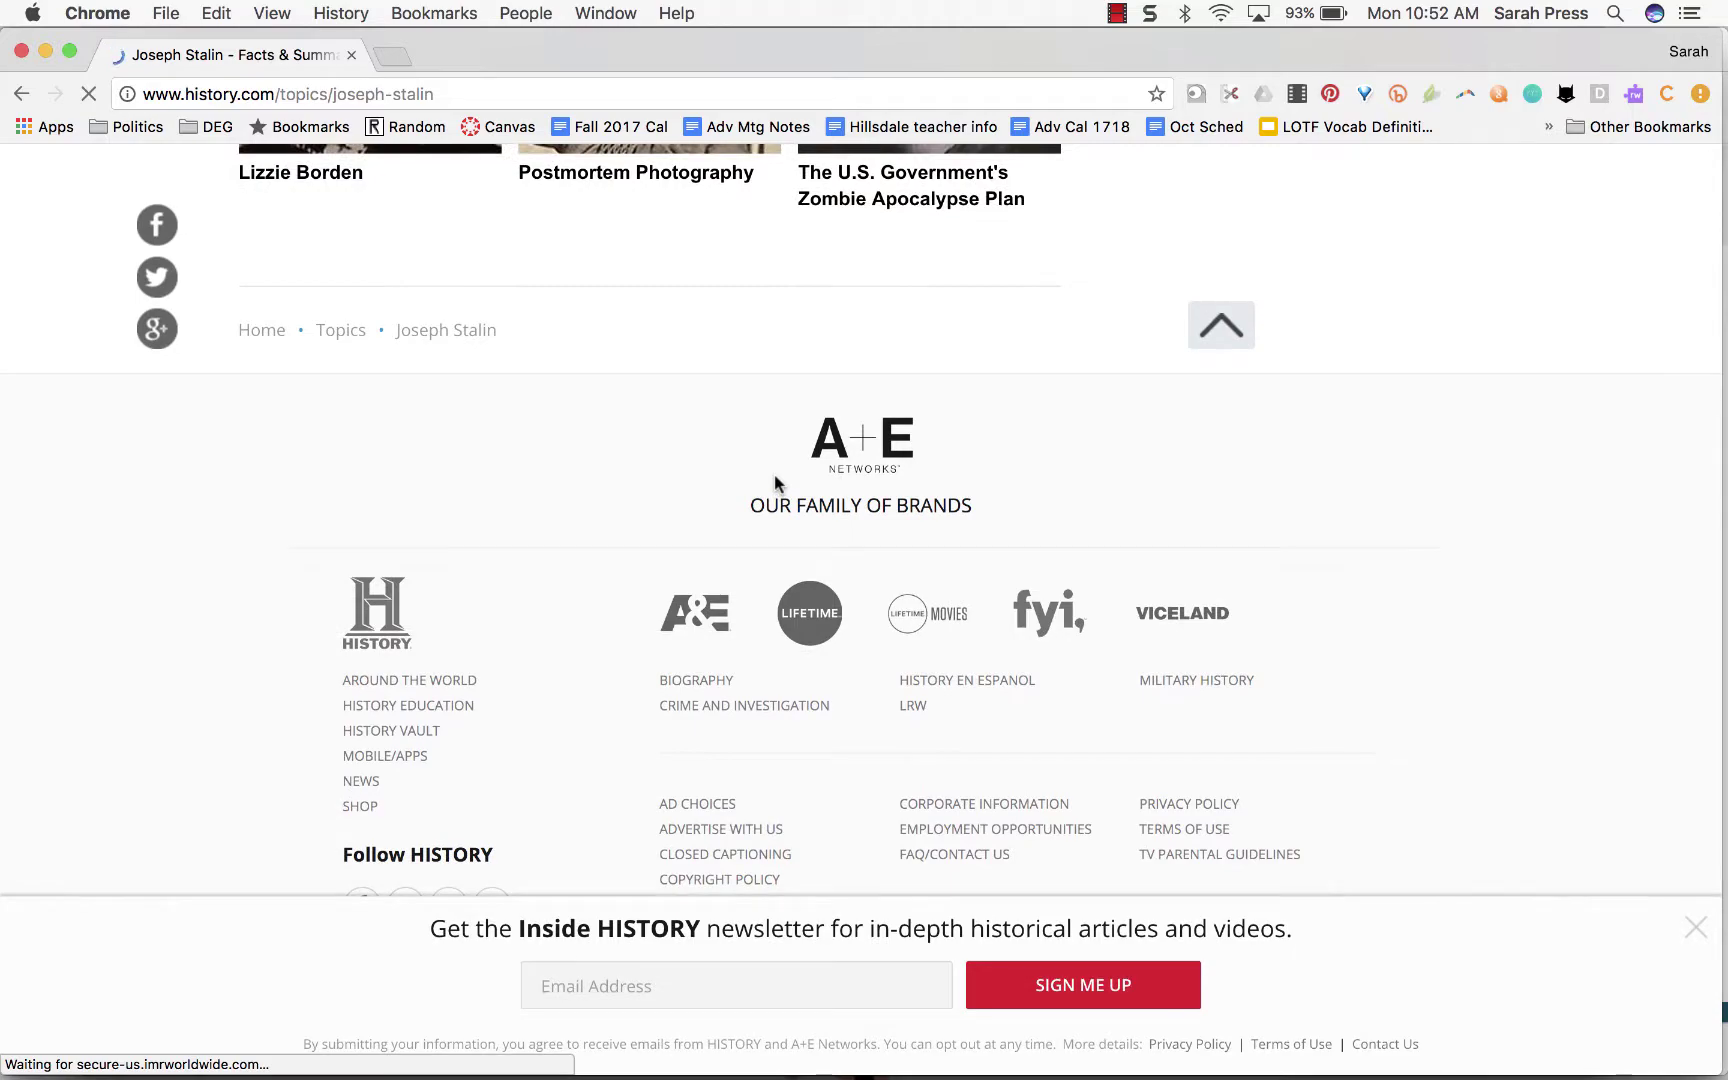
pyautogui.scroll(20, 774, 474)
pyautogui.scroll(5, 776, 486)
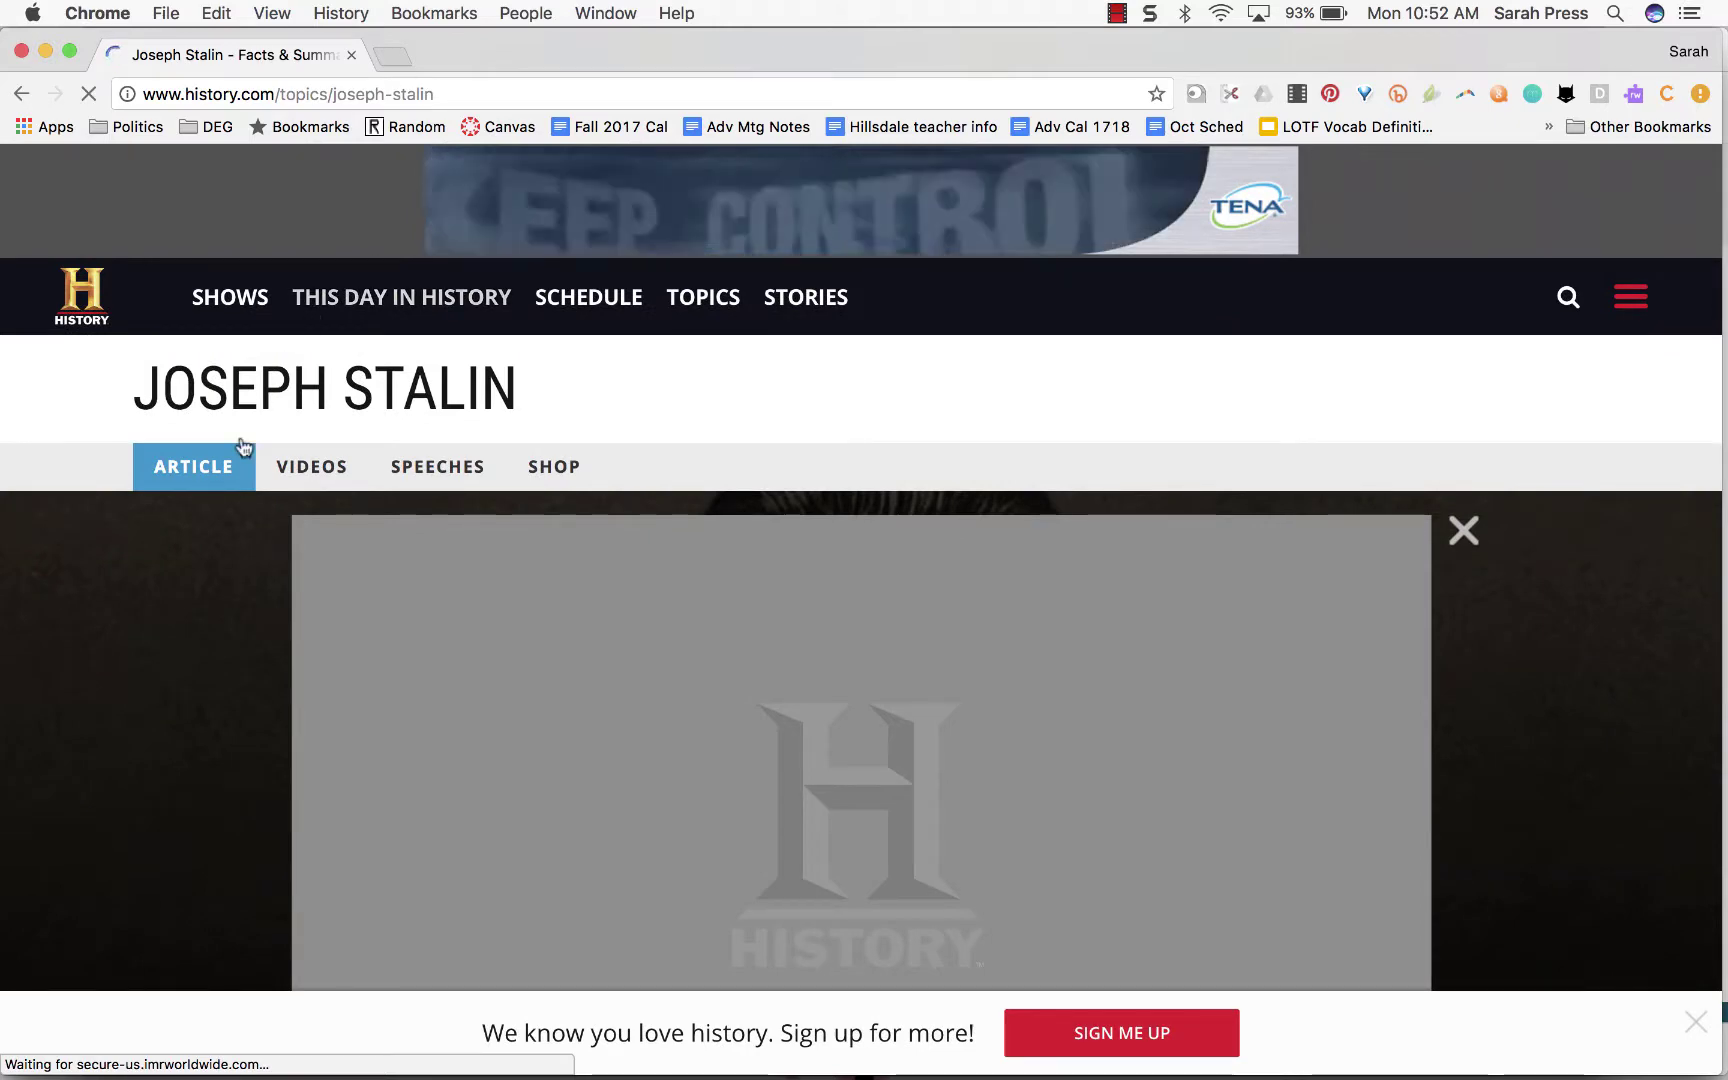
pyautogui.scroll(-10, 190, 621)
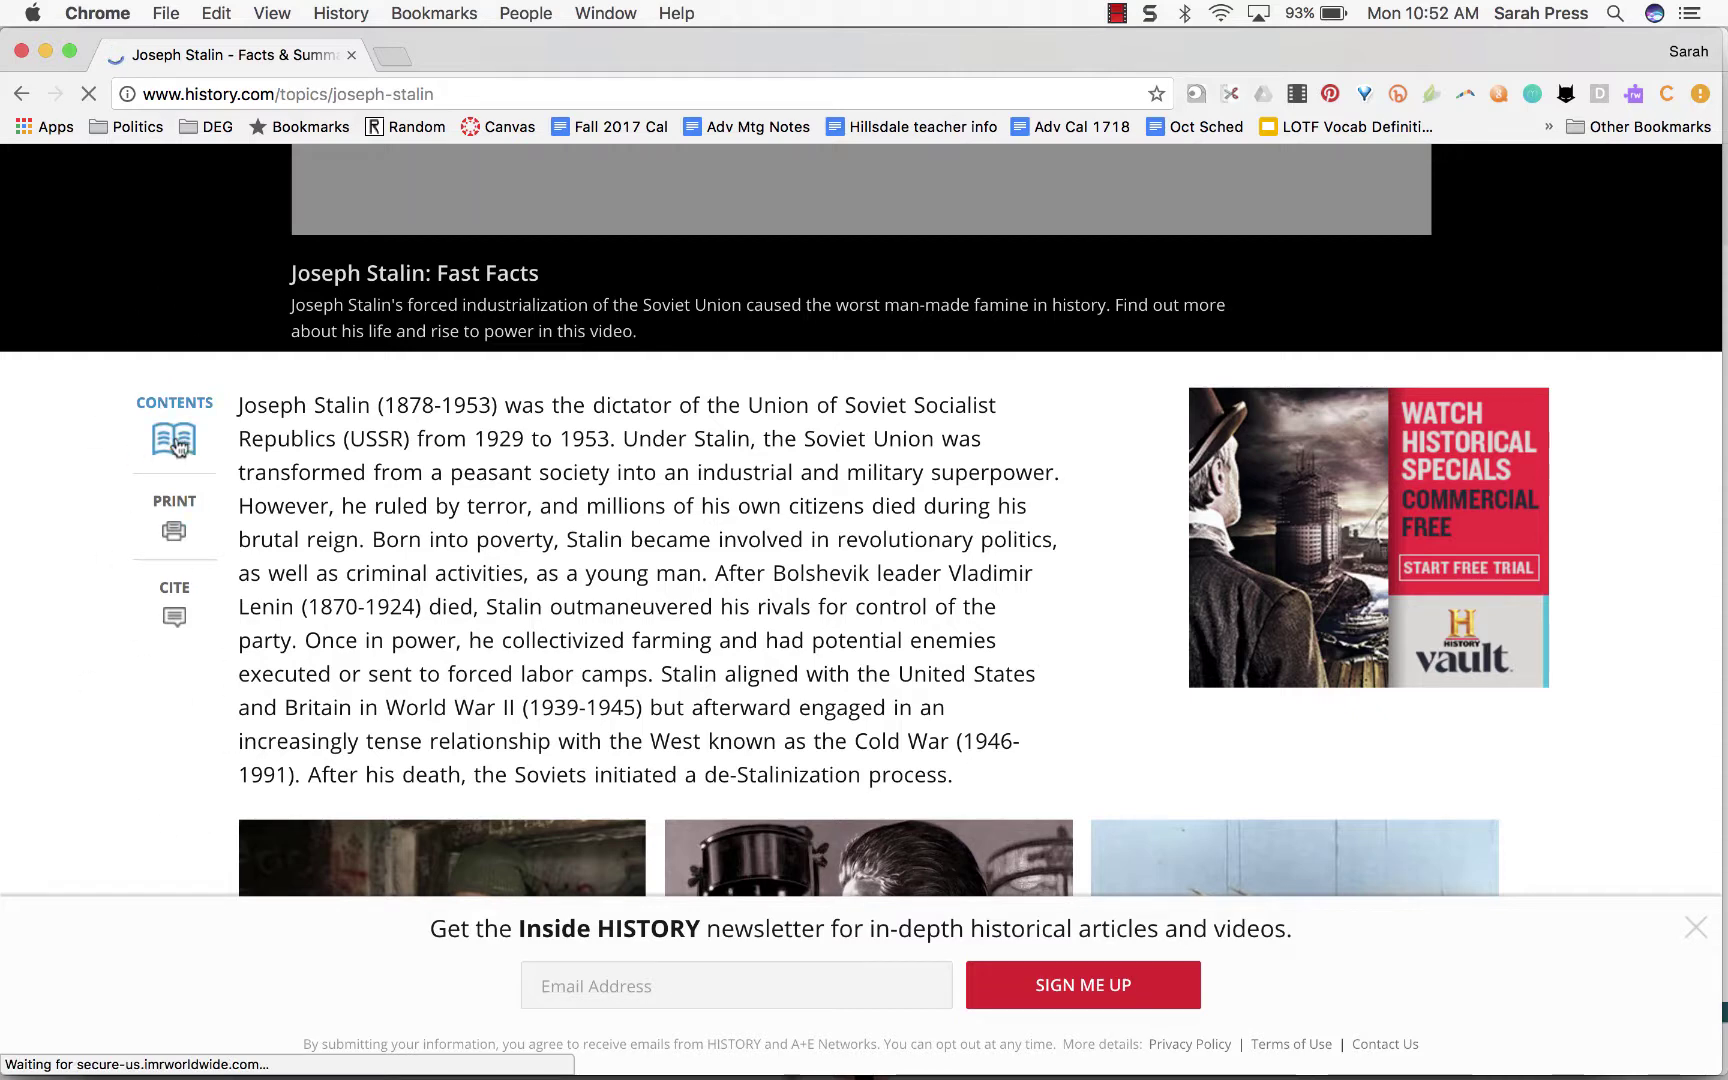
pyautogui.click(178, 617)
pyautogui.scroll(-3, 164, 658)
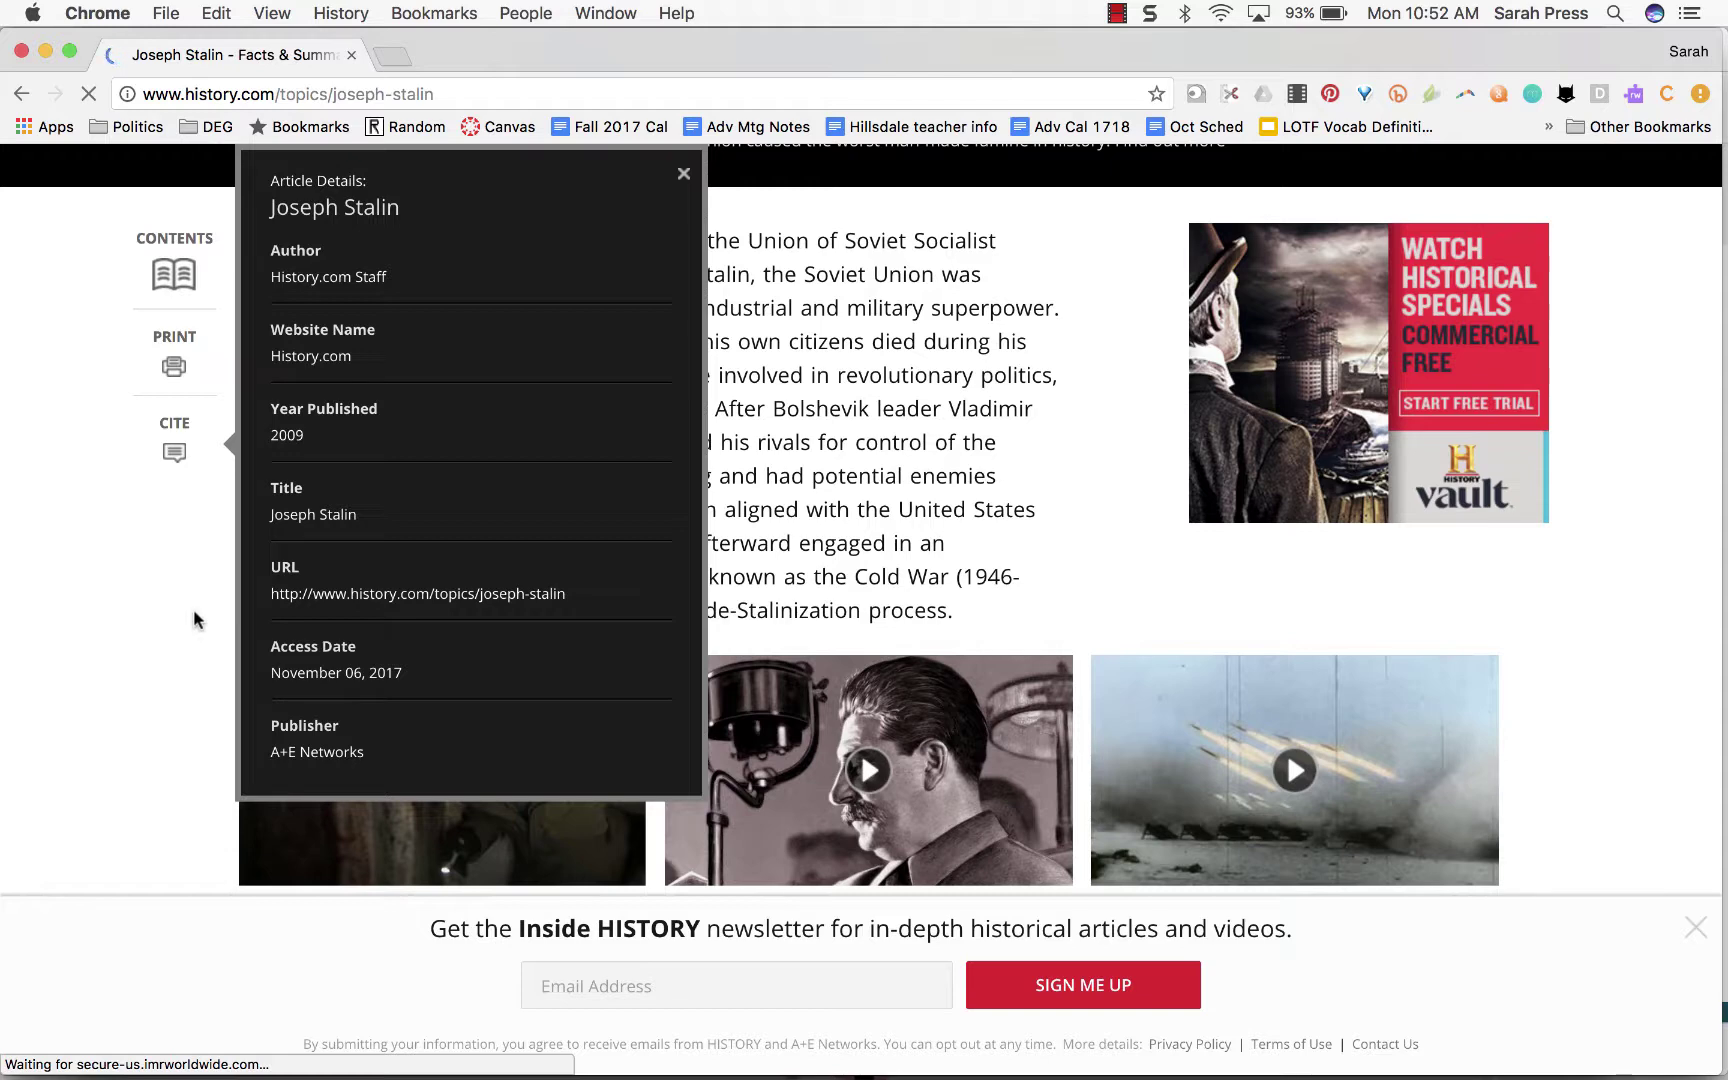
pyautogui.click(143, 630)
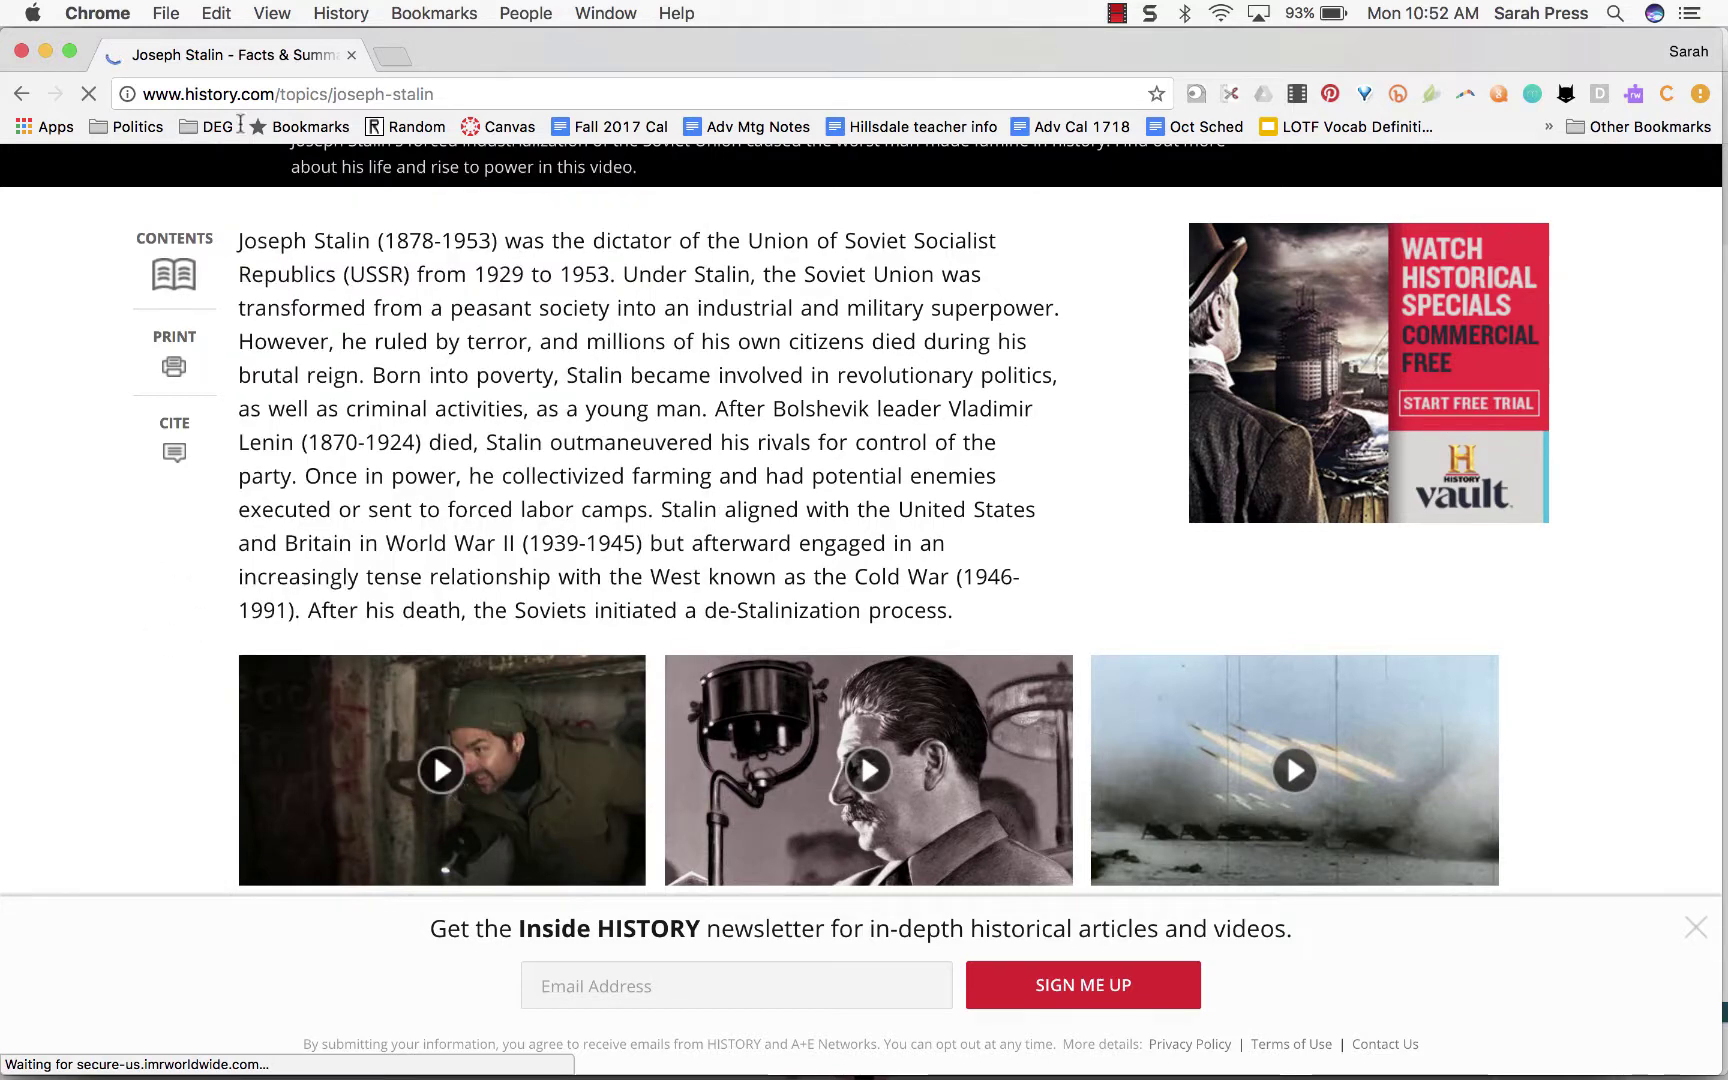
# Step: Look up the History.com article URL in EasyBib and compare the results with History.com's CITE panel
pyautogui.click(257, 93)
pyautogui.press('super+c')
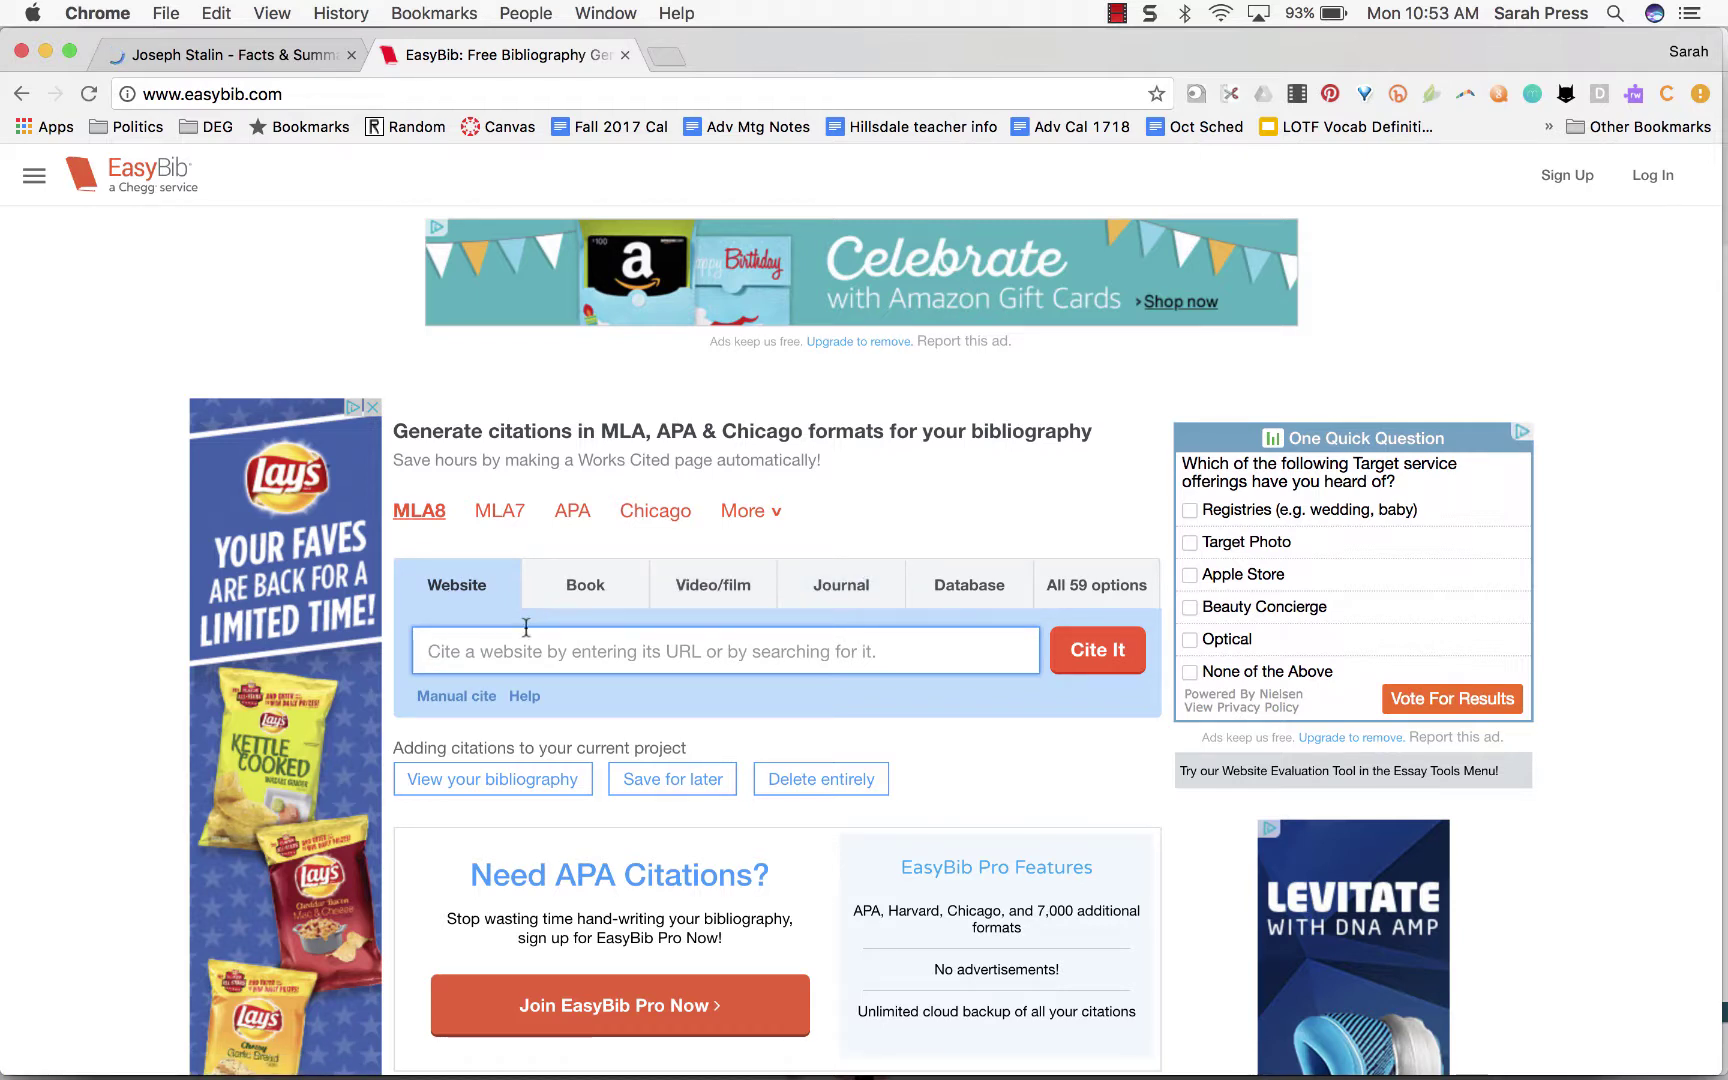
pyautogui.press('super+v')
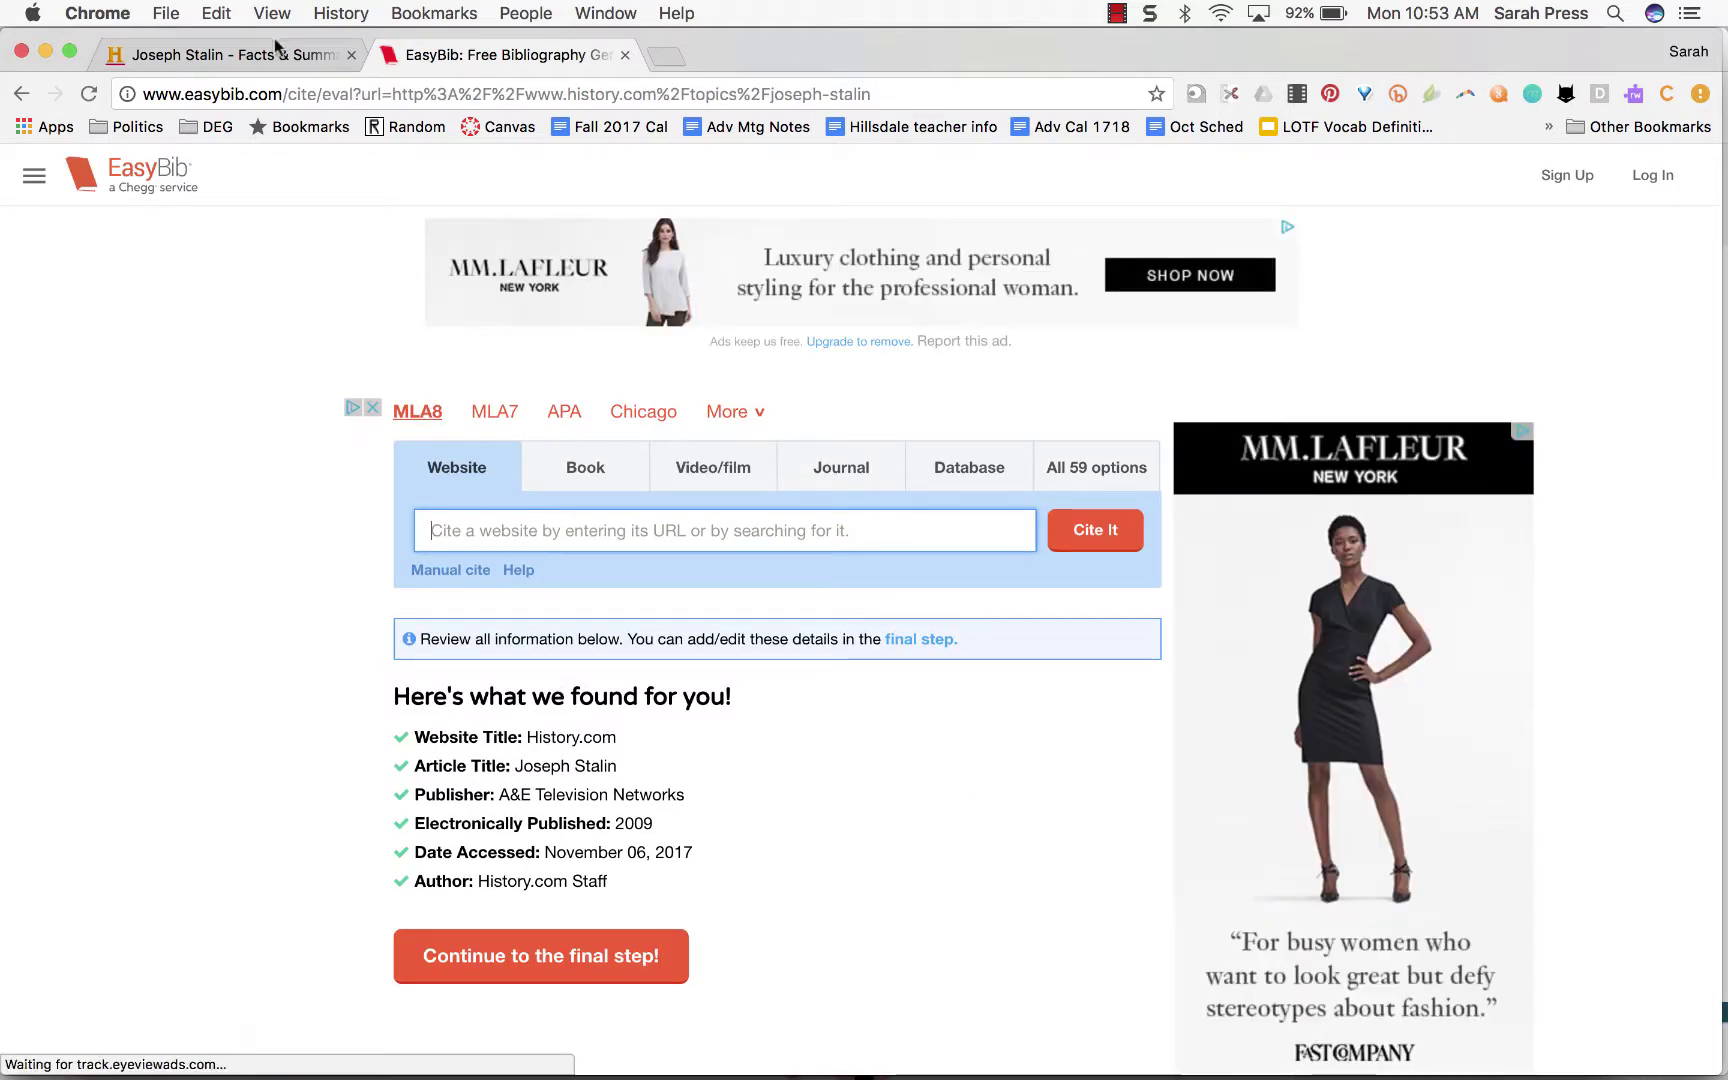
pyautogui.click(275, 52)
pyautogui.click(172, 445)
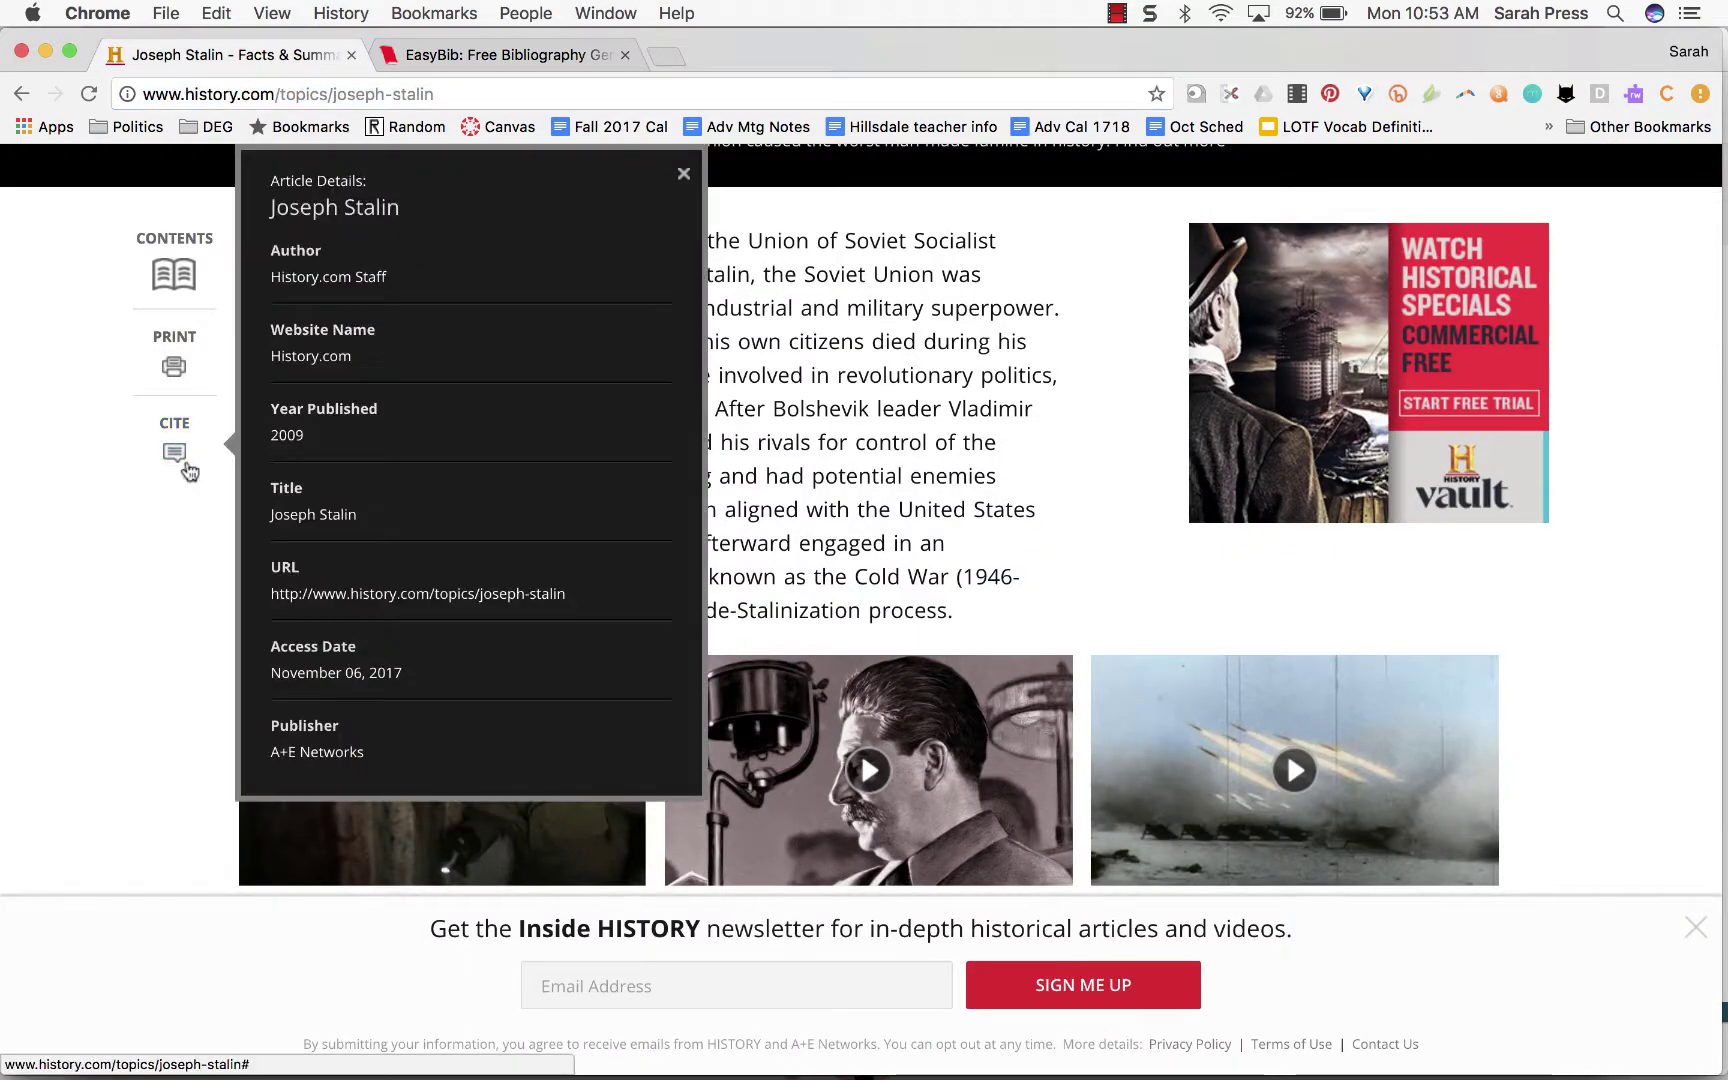
pyautogui.click(505, 54)
pyautogui.scroll(-1, 561, 656)
pyautogui.scroll(-2, 561, 656)
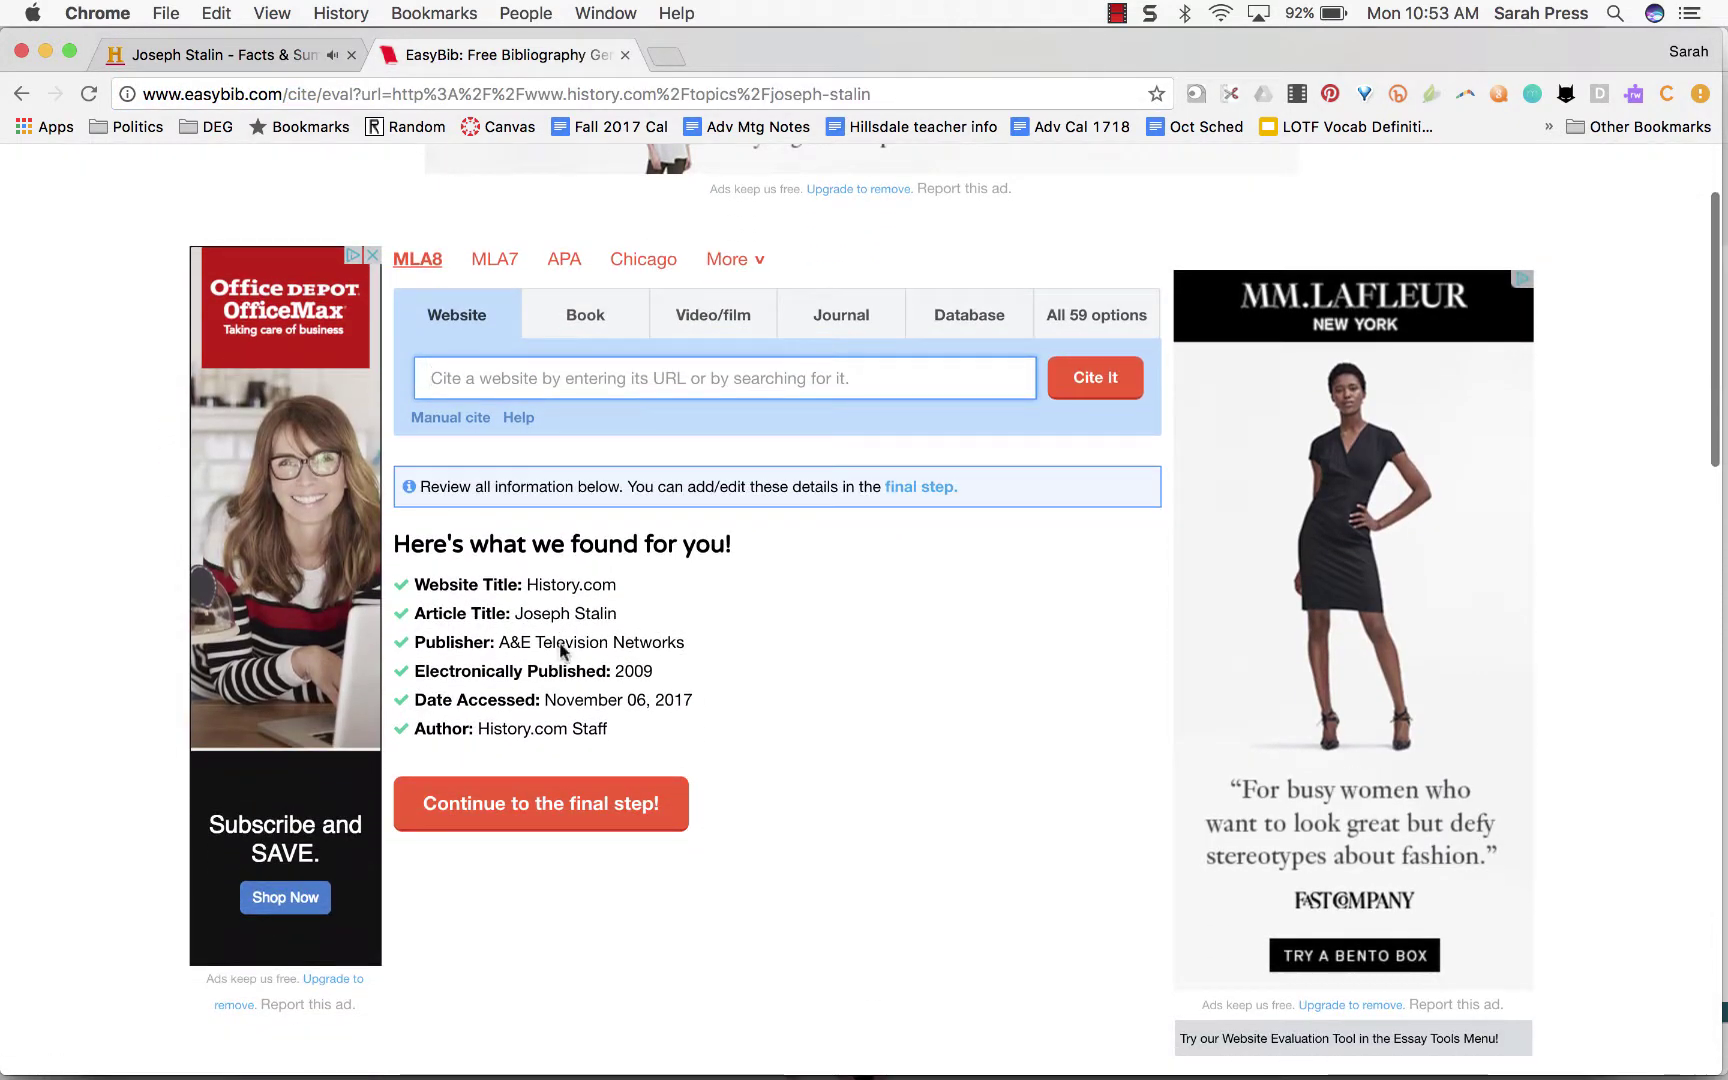
# Step: Continue to EasyBib's final MLA8 website form and review its prefilled fields
pyautogui.click(539, 818)
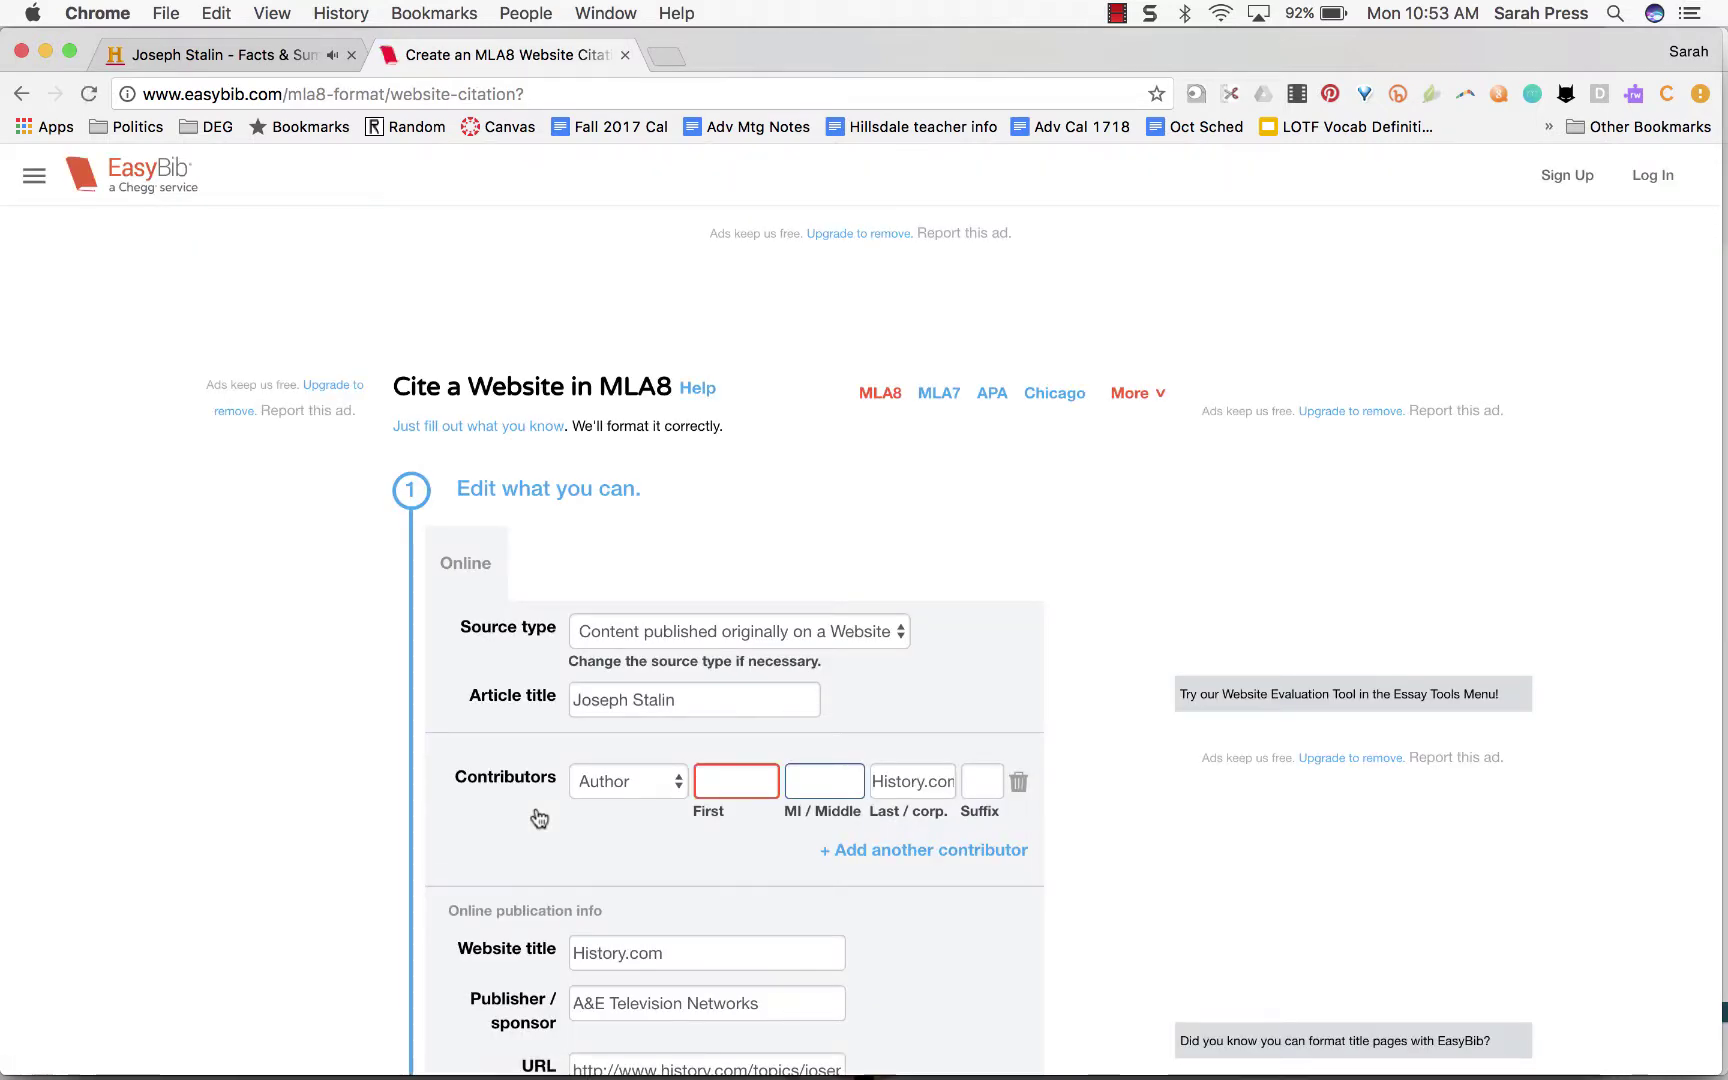
pyautogui.scroll(-3, 486, 818)
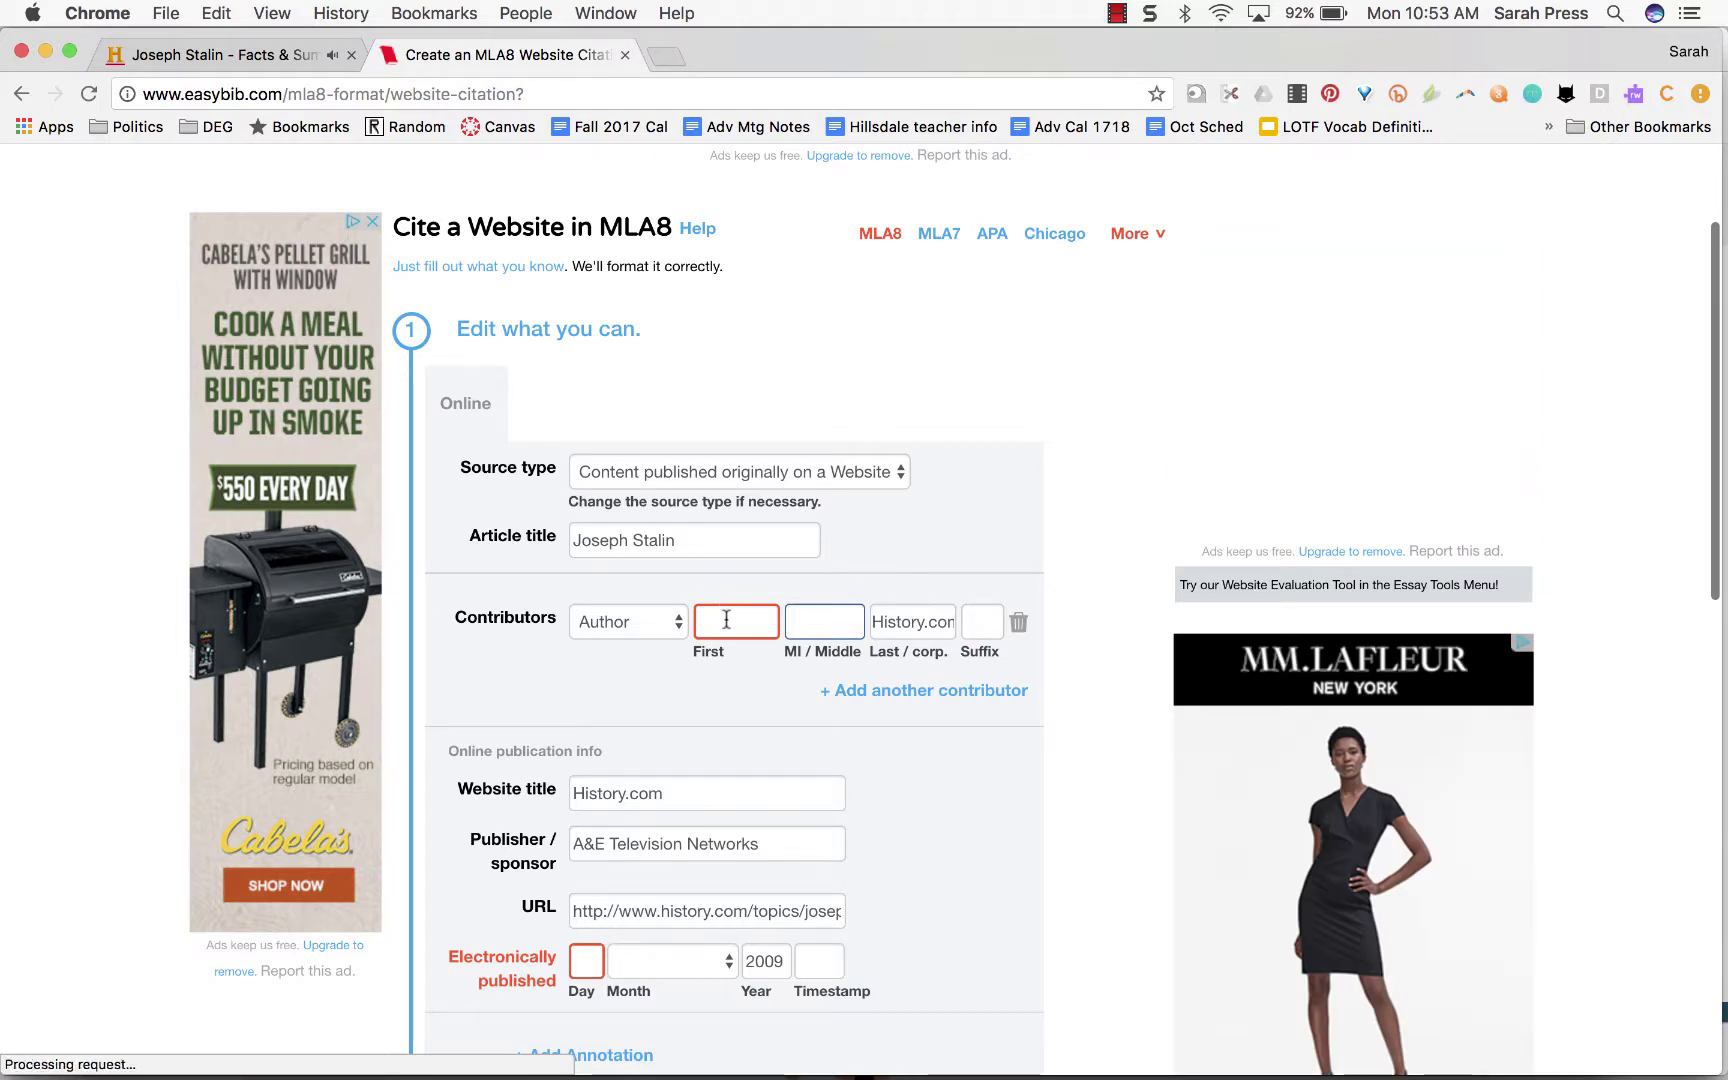
pyautogui.scroll(-2, 726, 620)
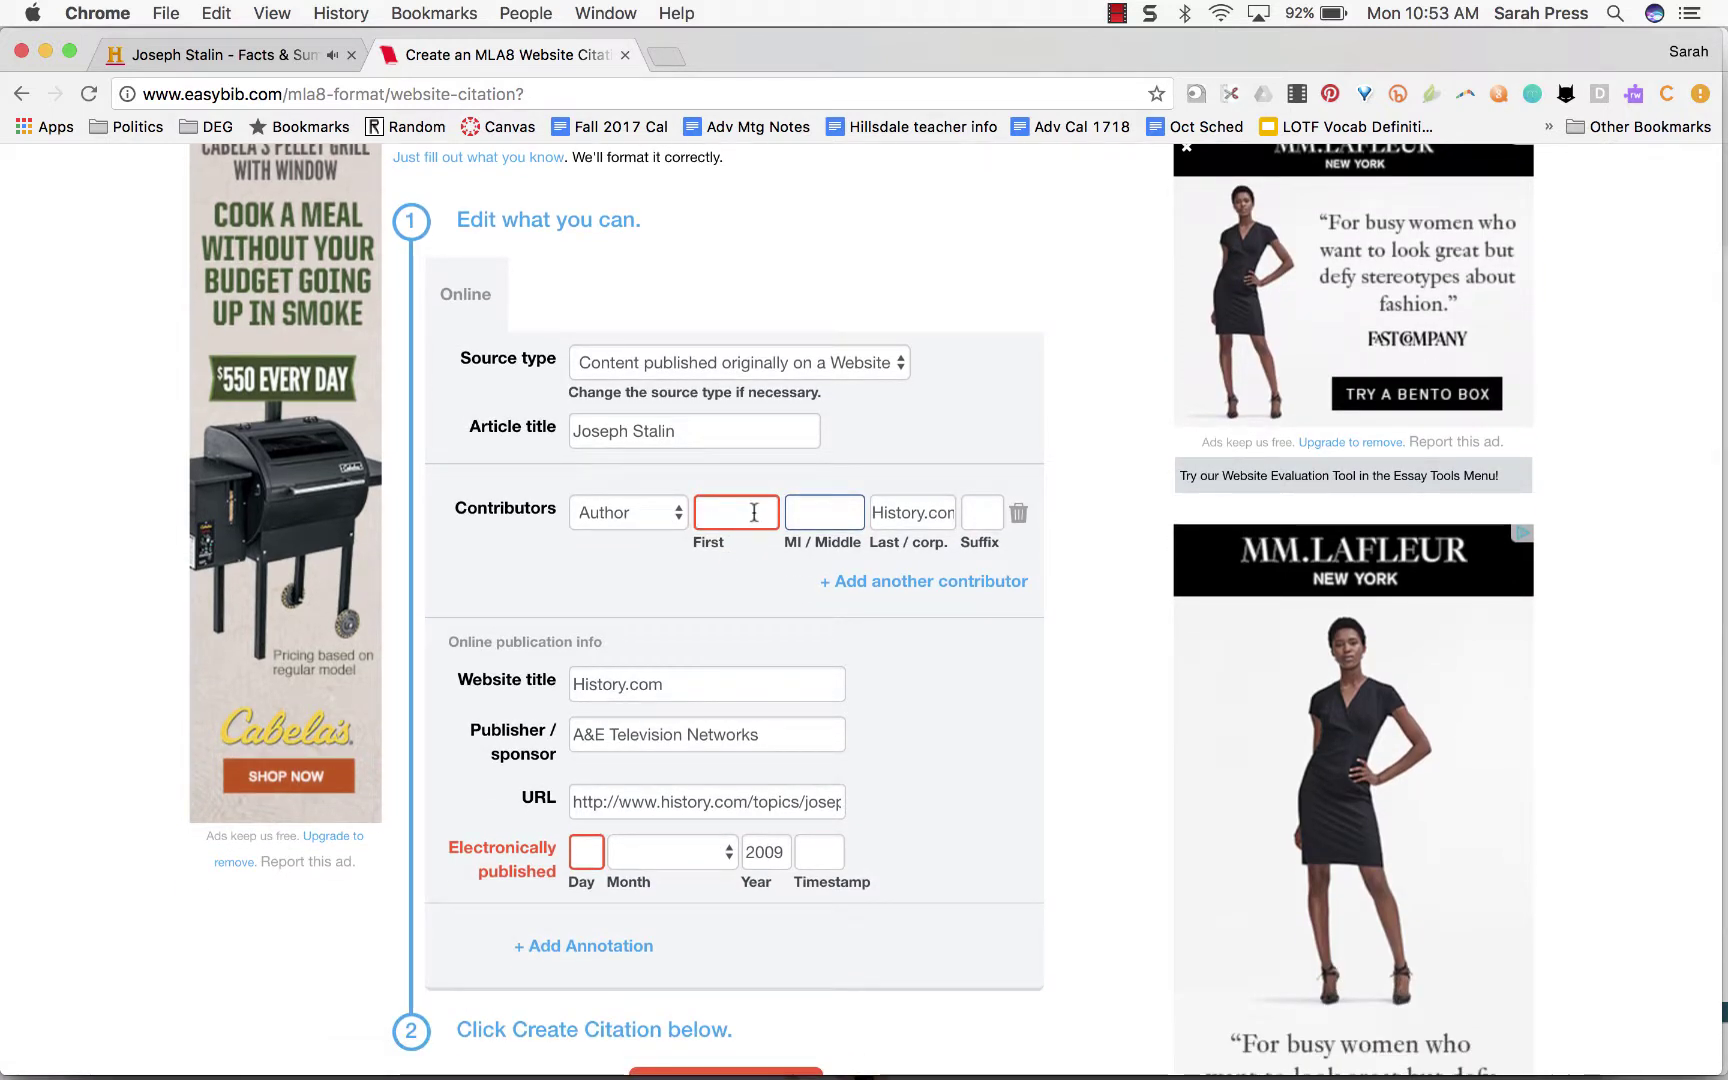
# Step: Return to the History.com Joseph Stalin article and scroll through it
pyautogui.click(244, 59)
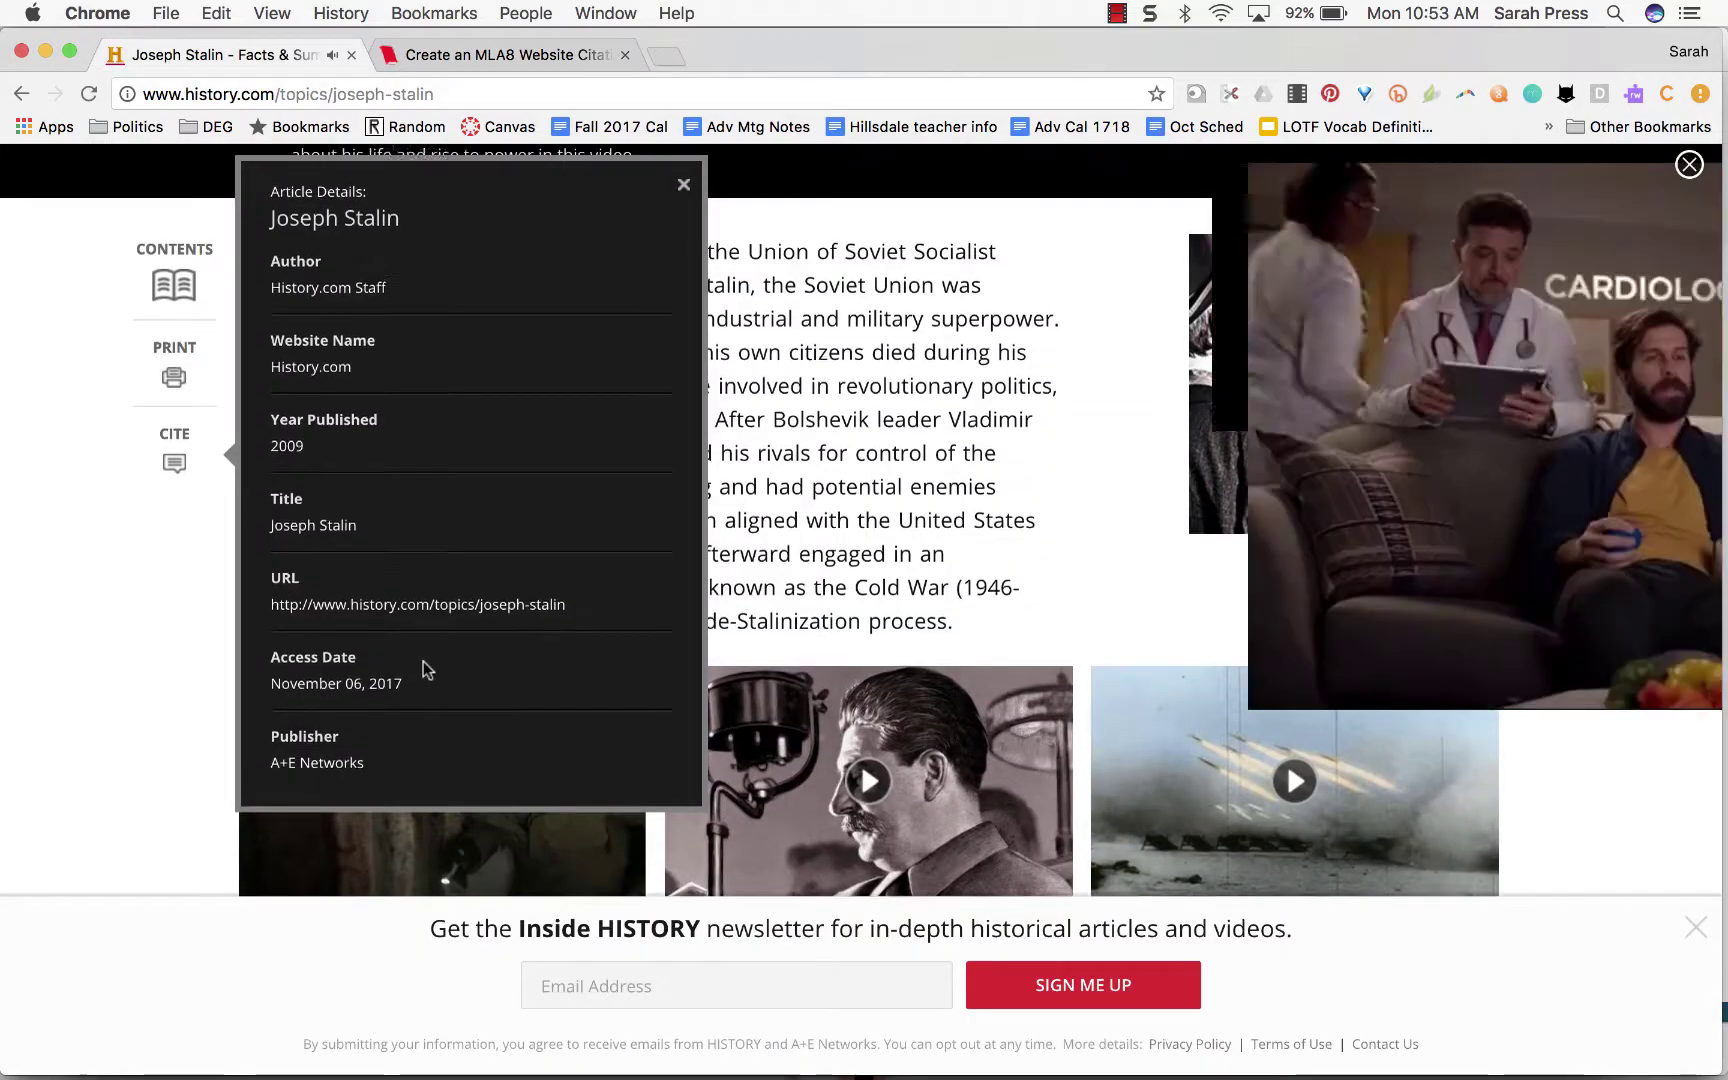
pyautogui.scroll(-10, 136, 813)
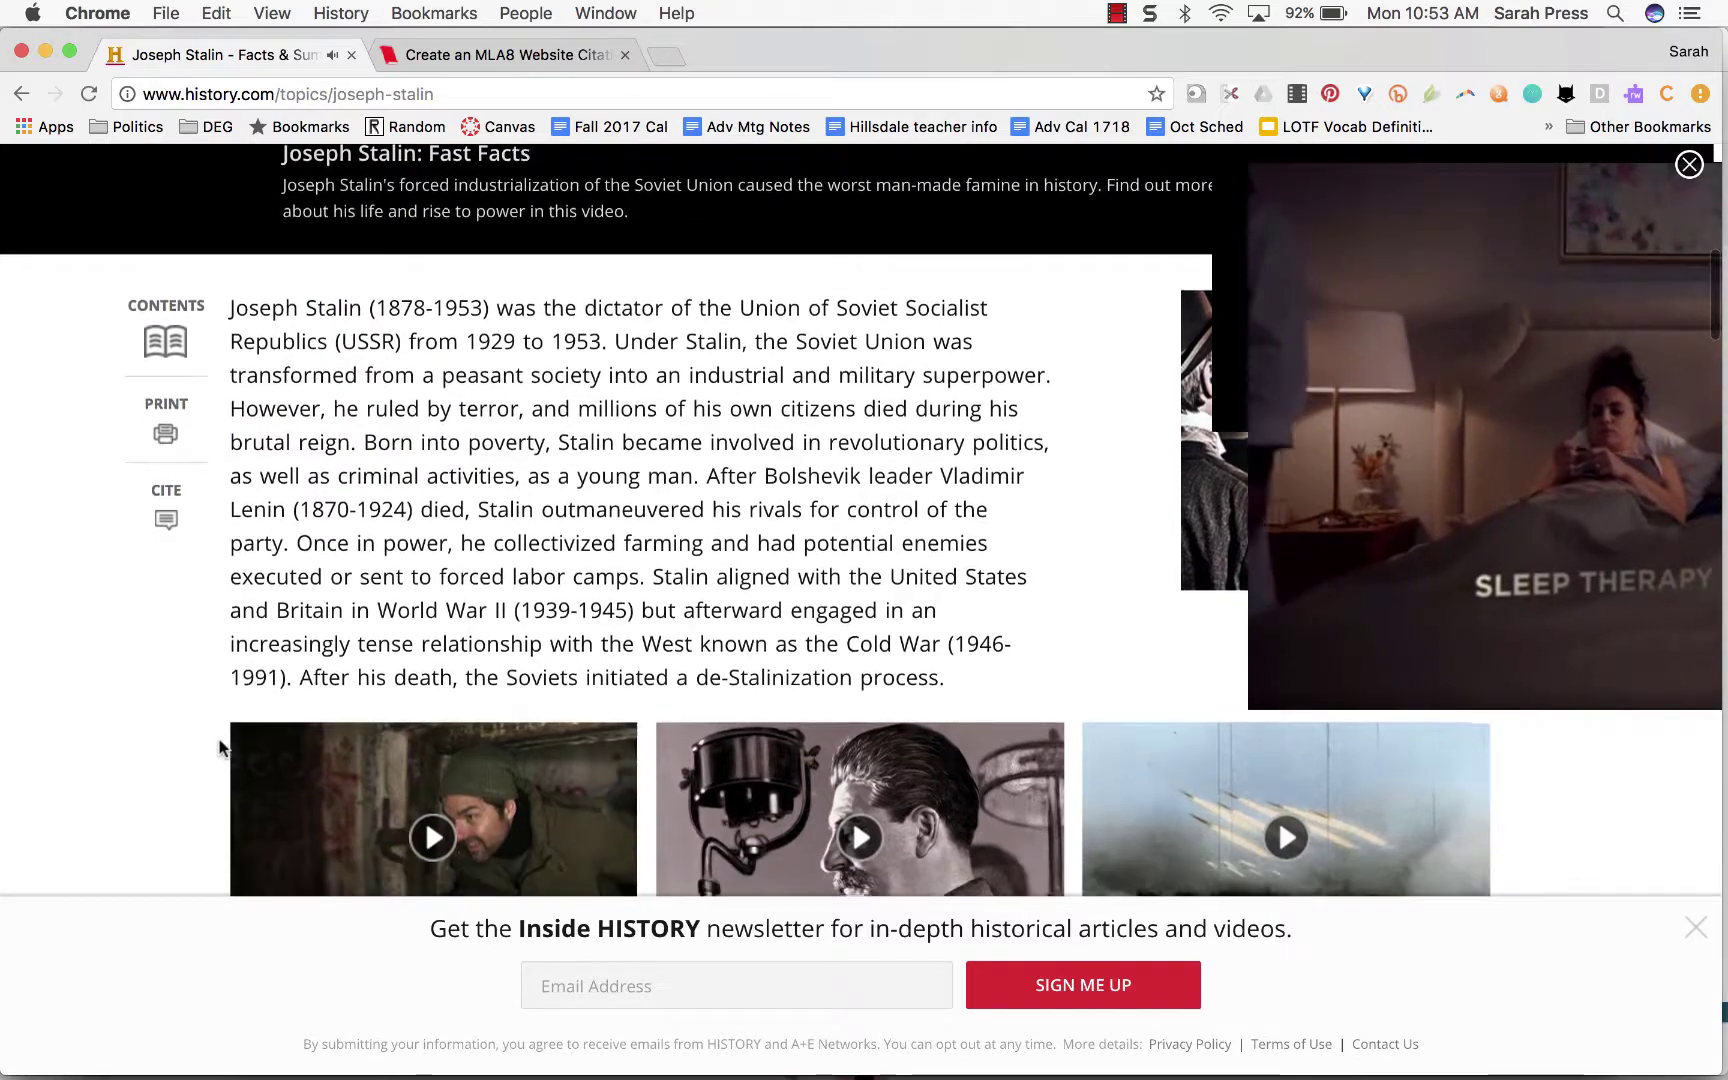
pyautogui.scroll(10, 221, 746)
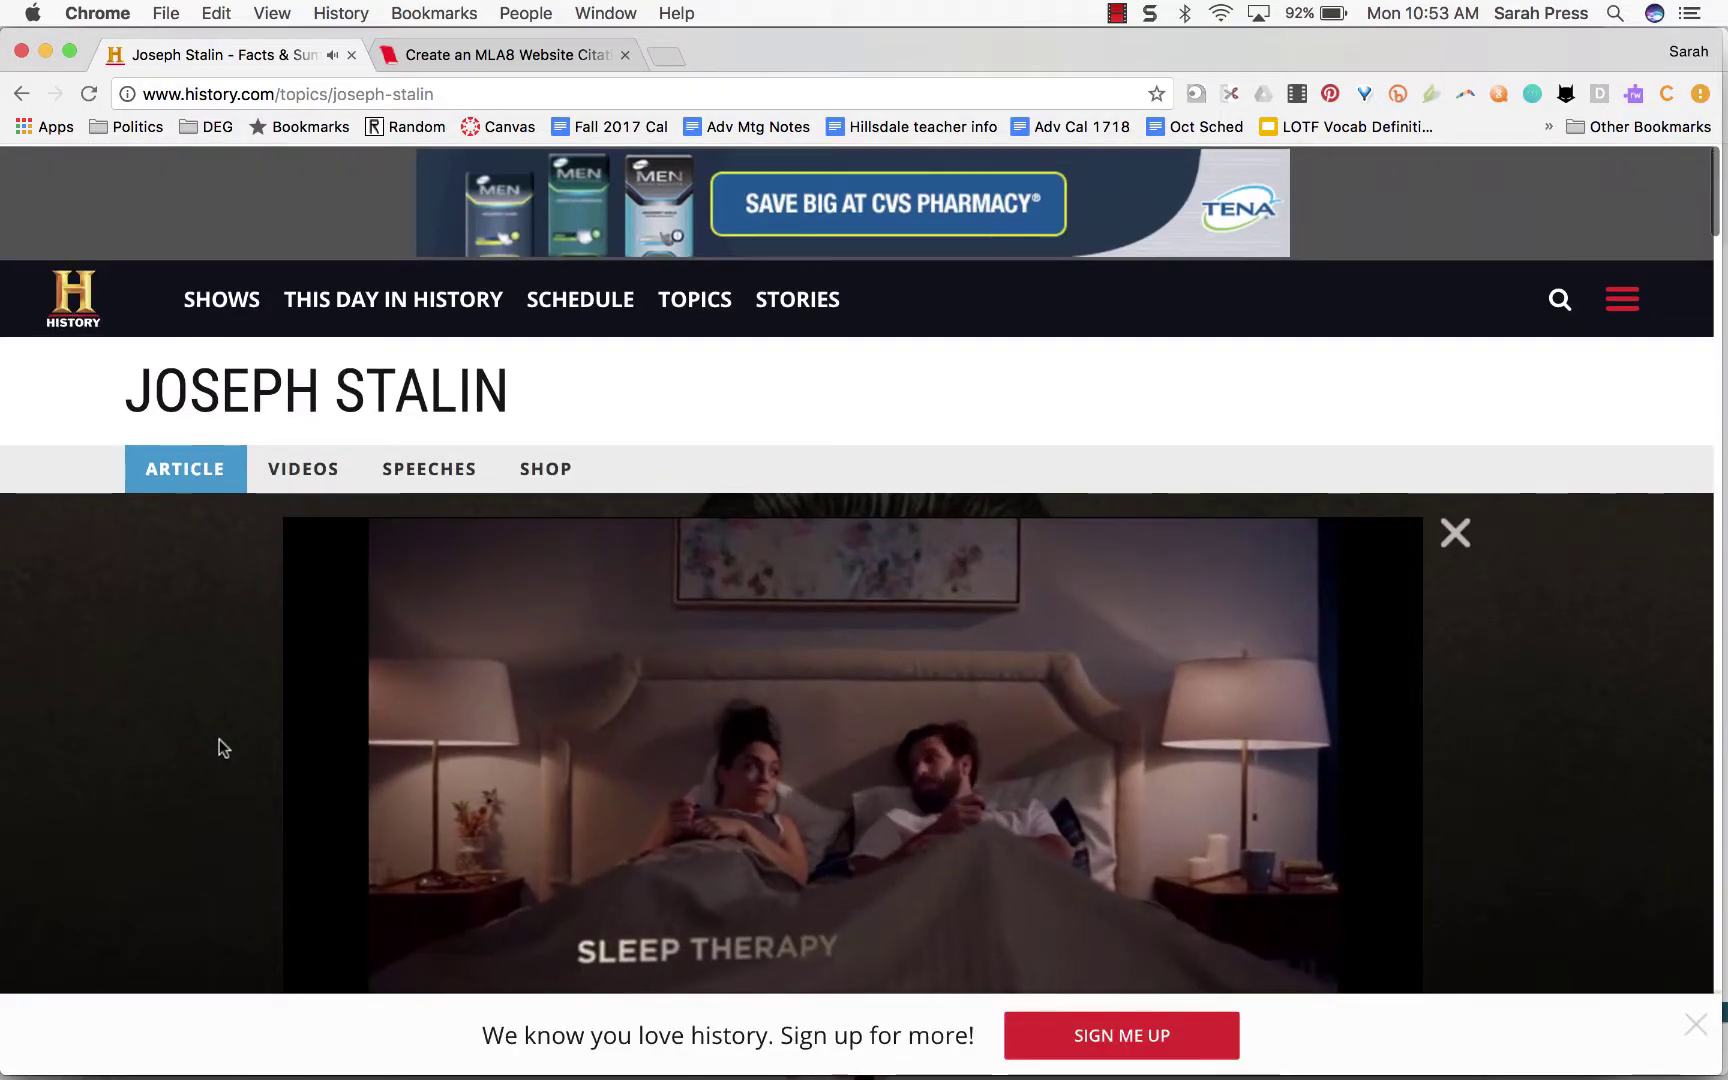
pyautogui.scroll(-6, 219, 738)
pyautogui.scroll(-10, 219, 745)
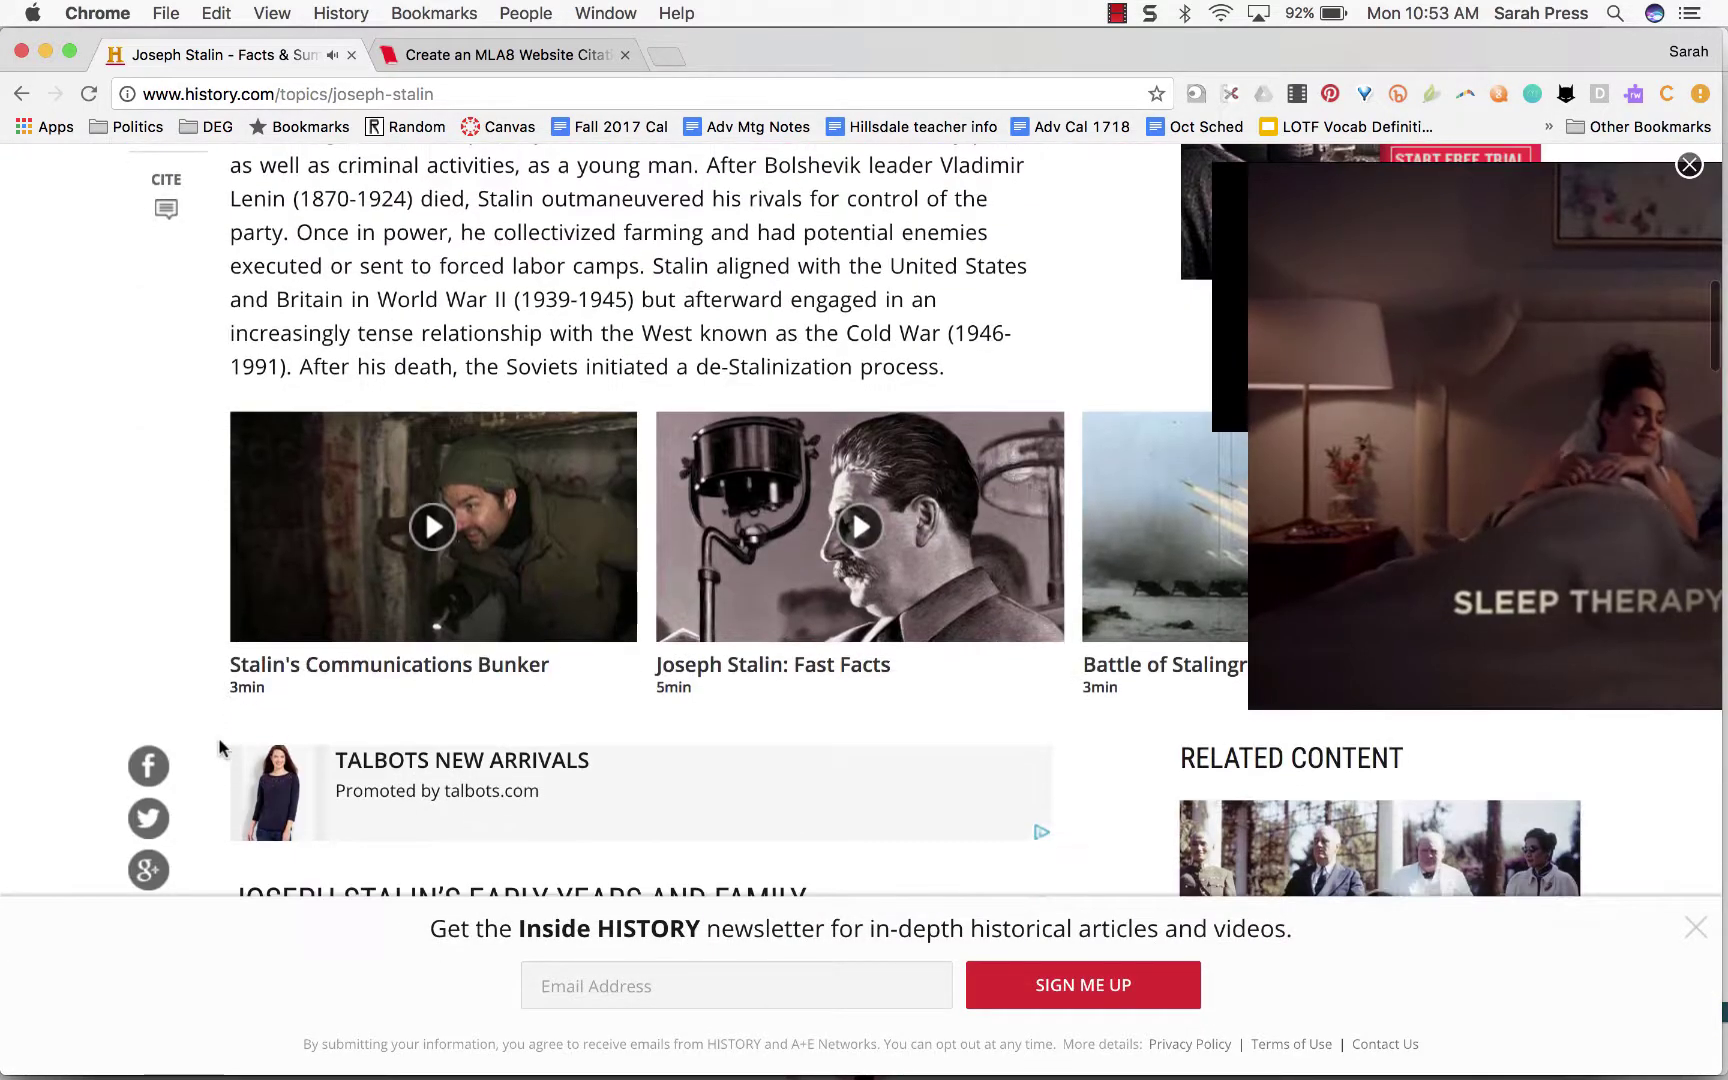
pyautogui.scroll(-15, 221, 748)
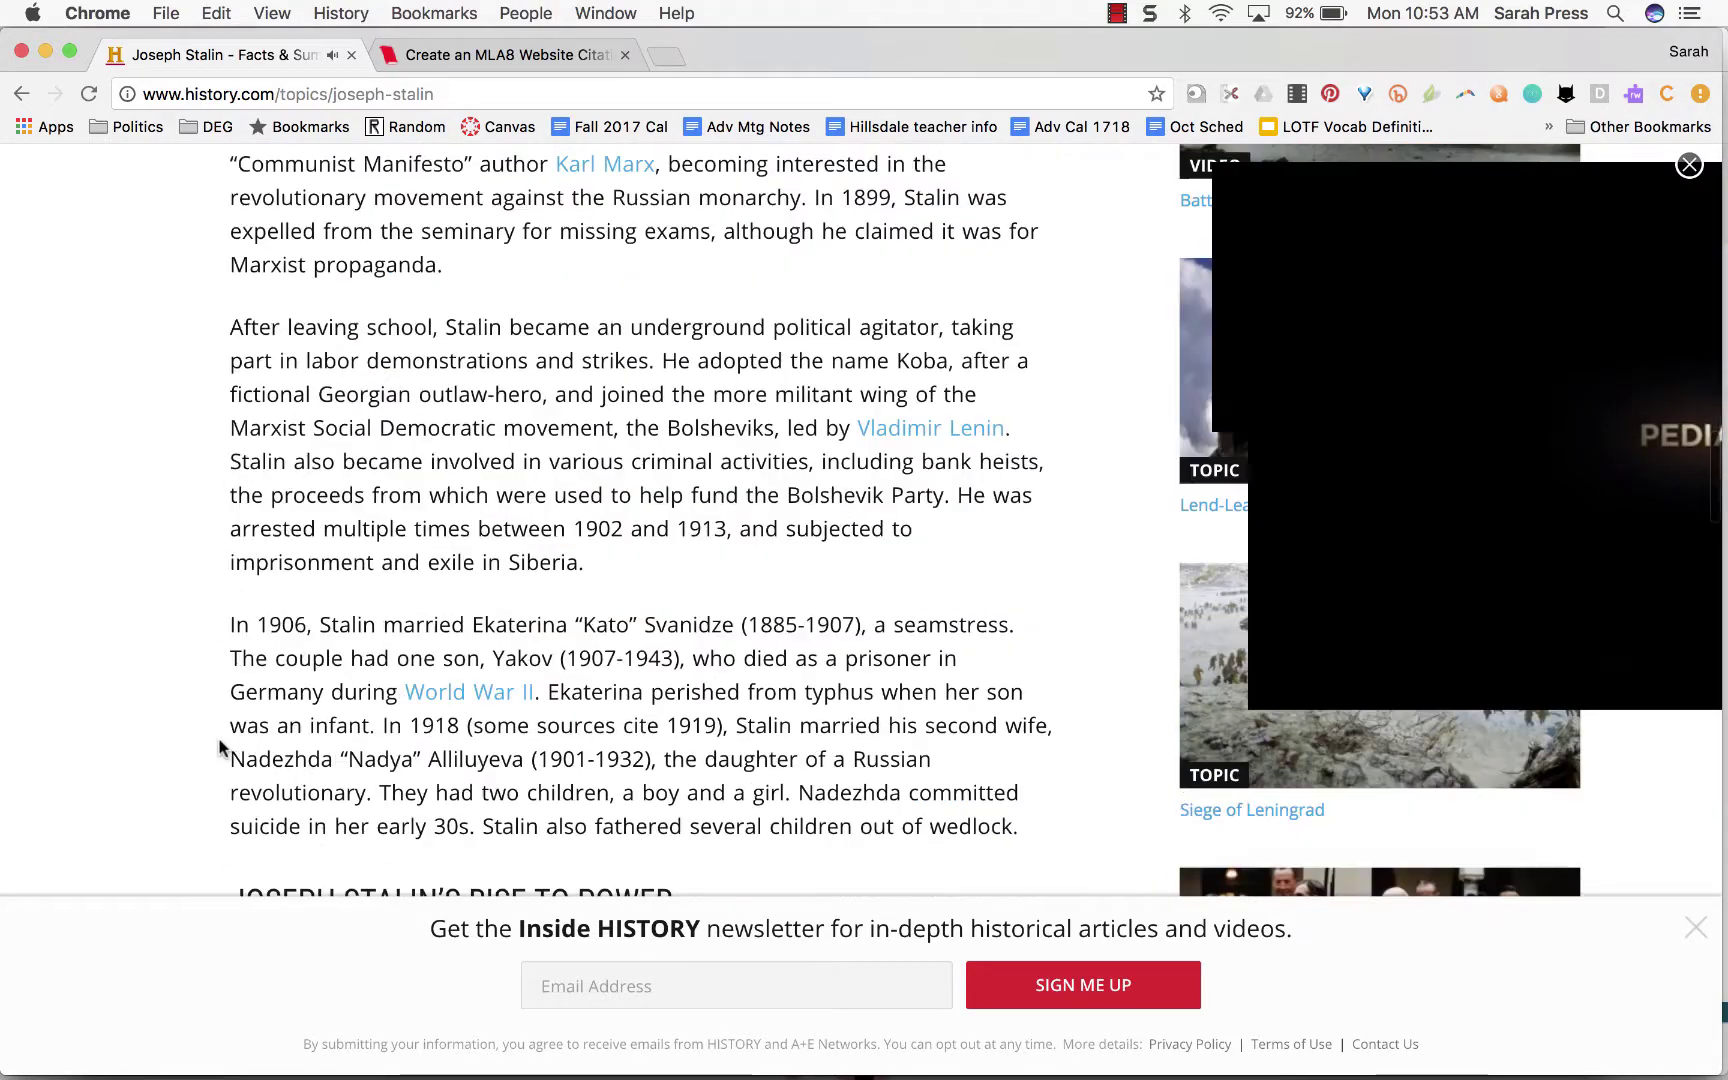
pyautogui.scroll(-20, 219, 748)
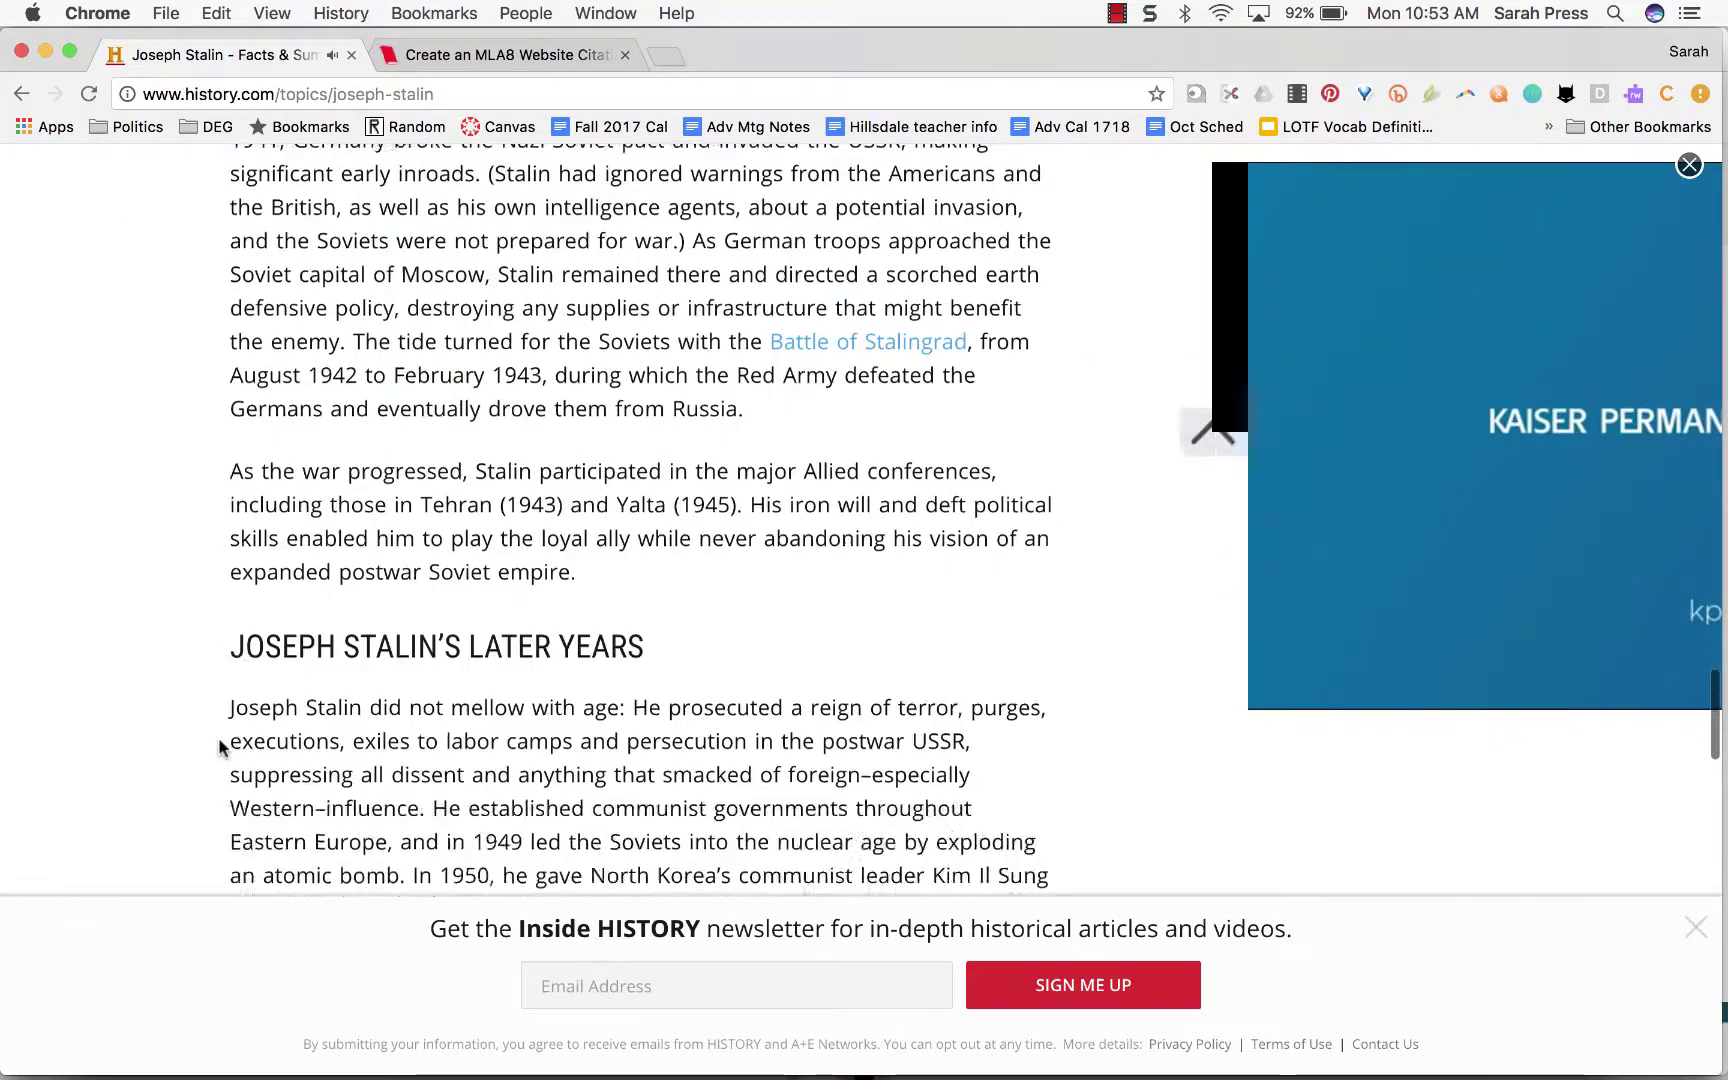
pyautogui.scroll(-5, 221, 748)
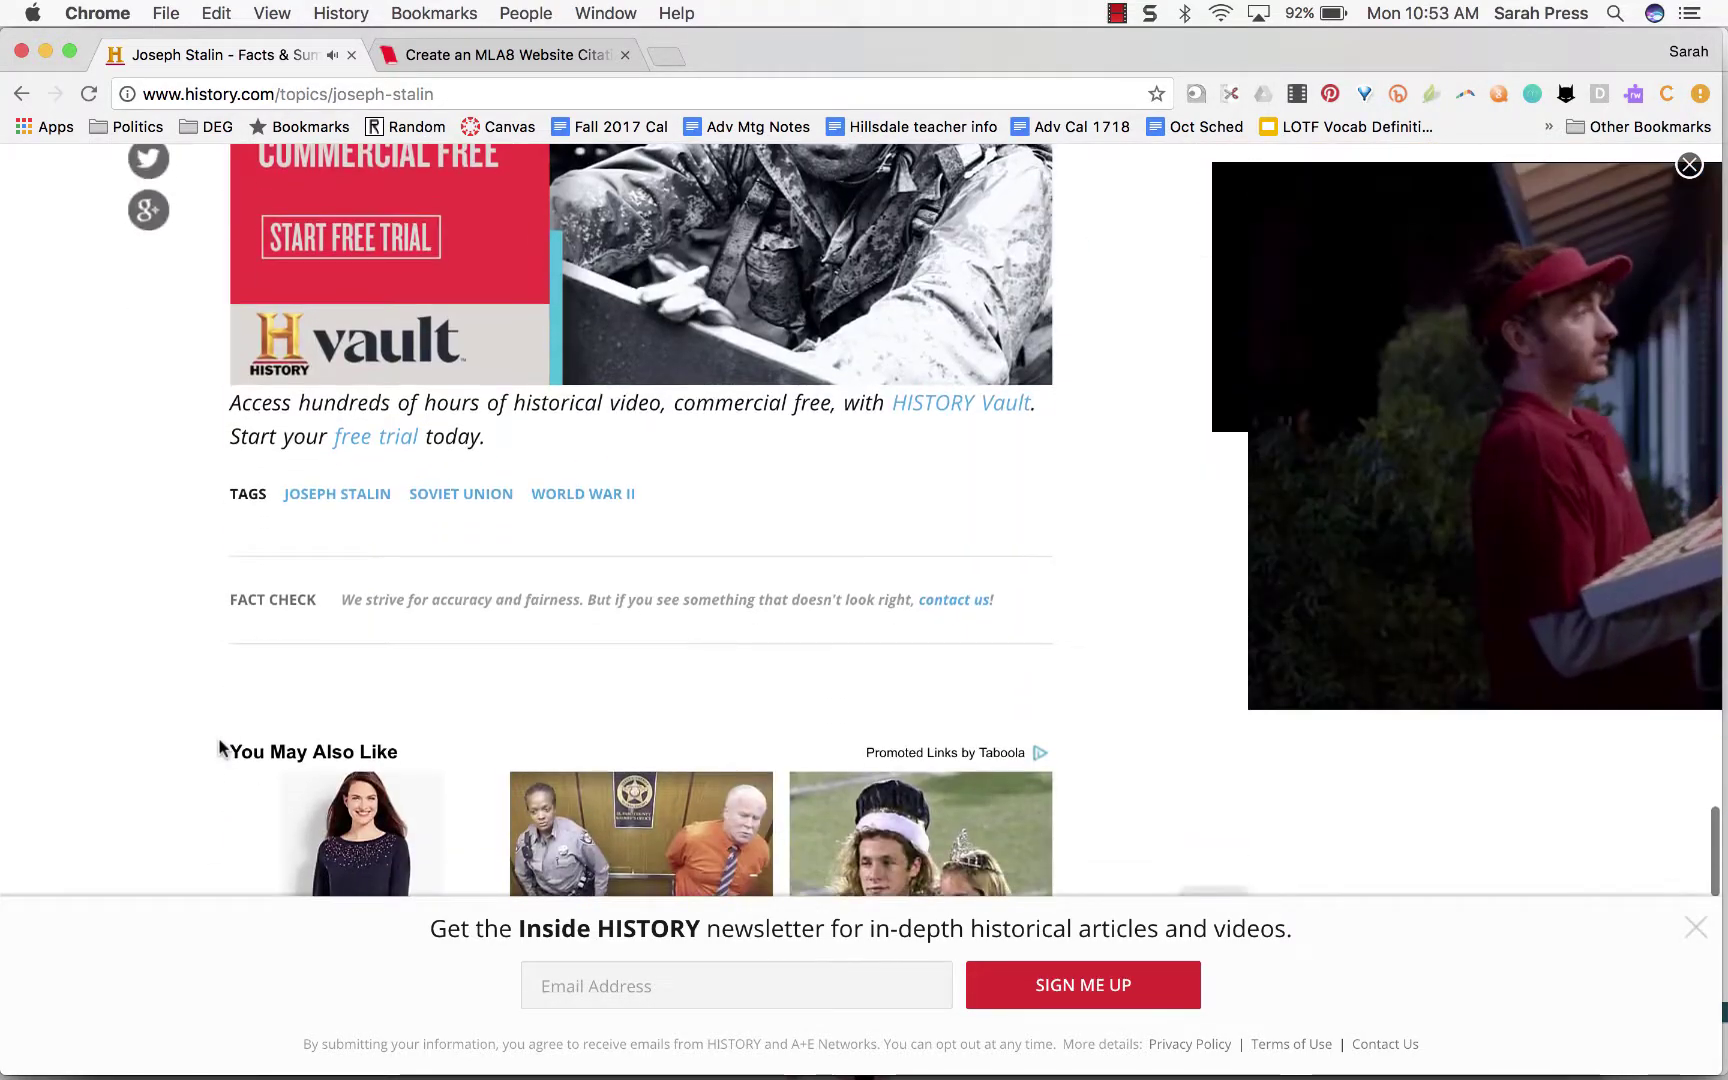
pyautogui.scroll(-10, 725, 534)
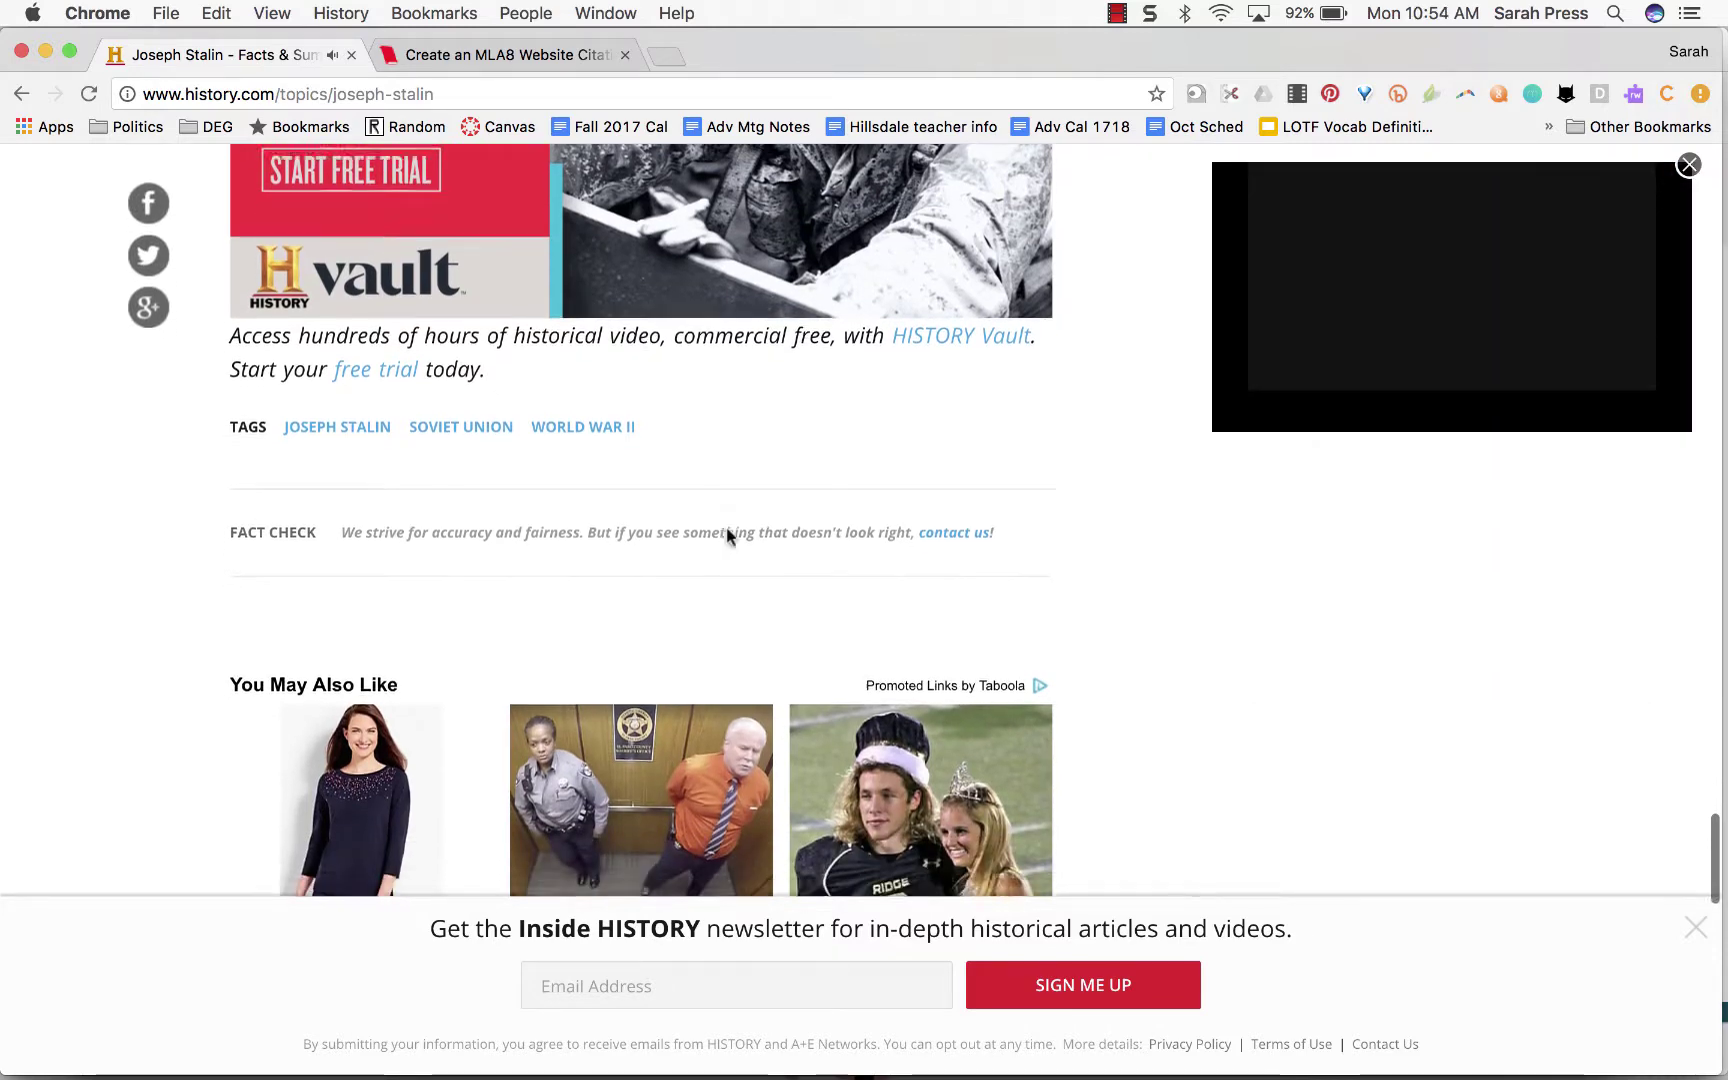
pyautogui.scroll(-10, 728, 538)
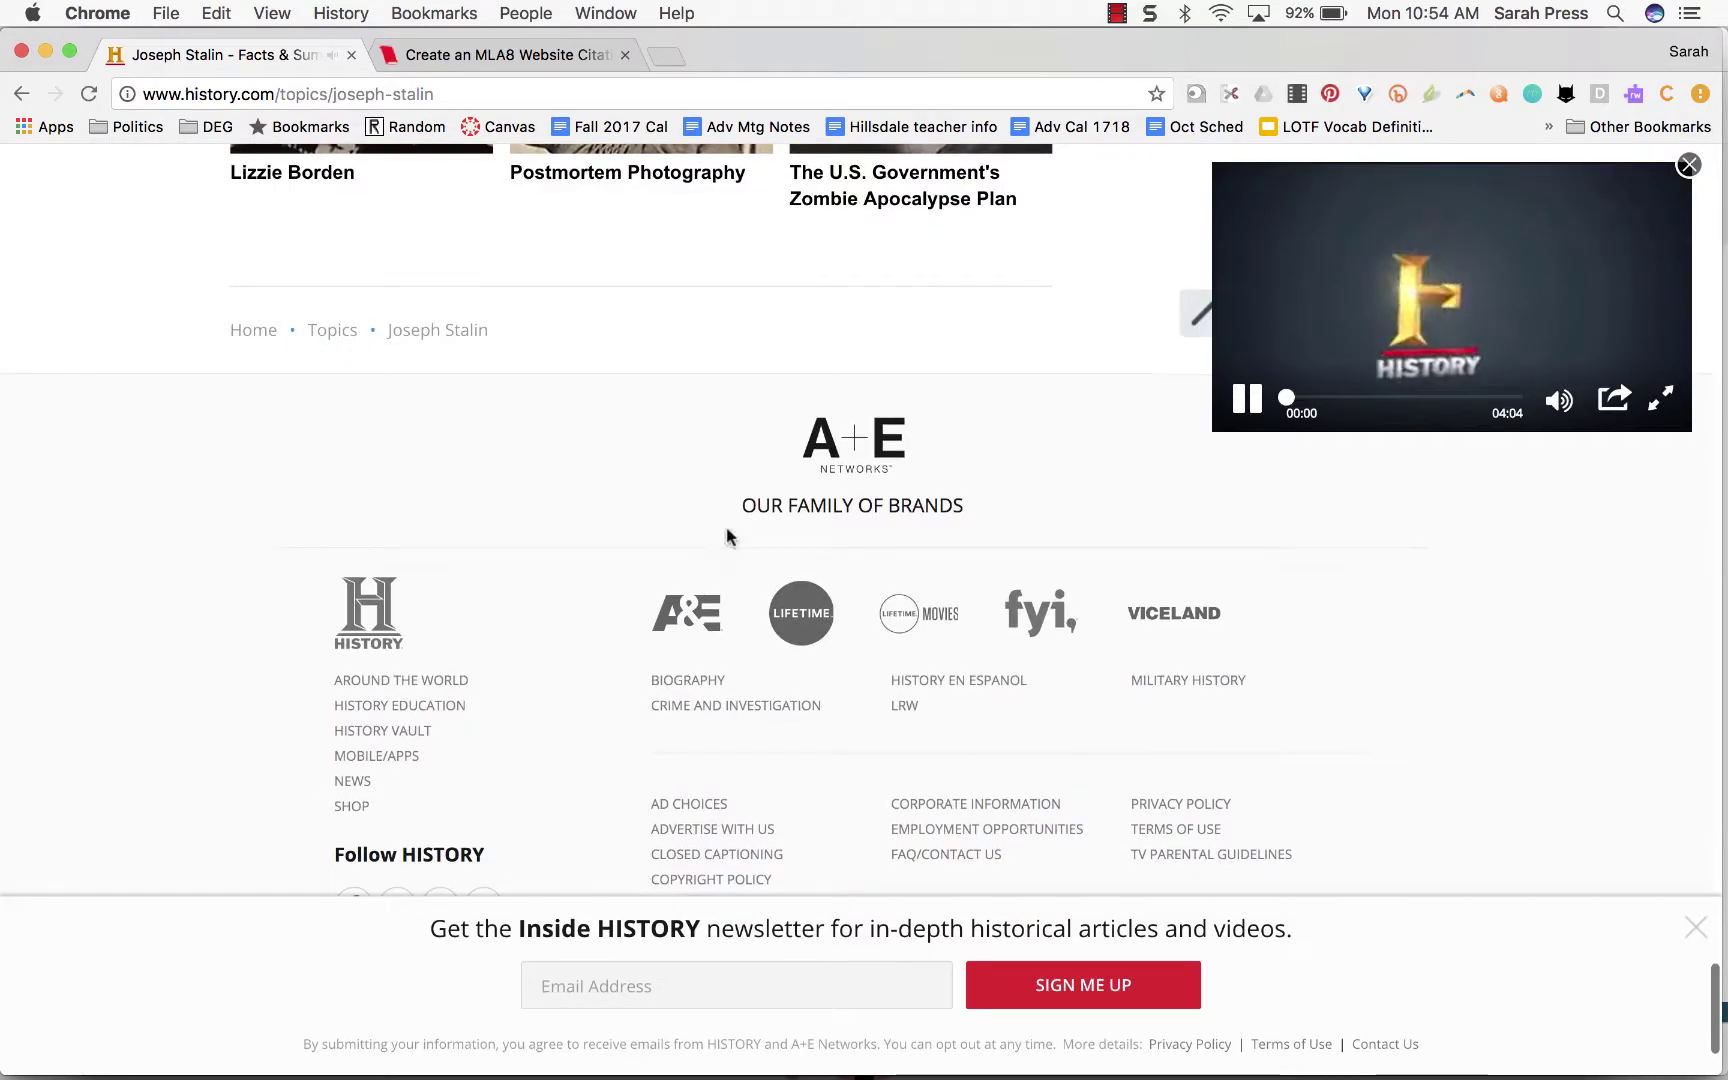
pyautogui.scroll(20, 728, 538)
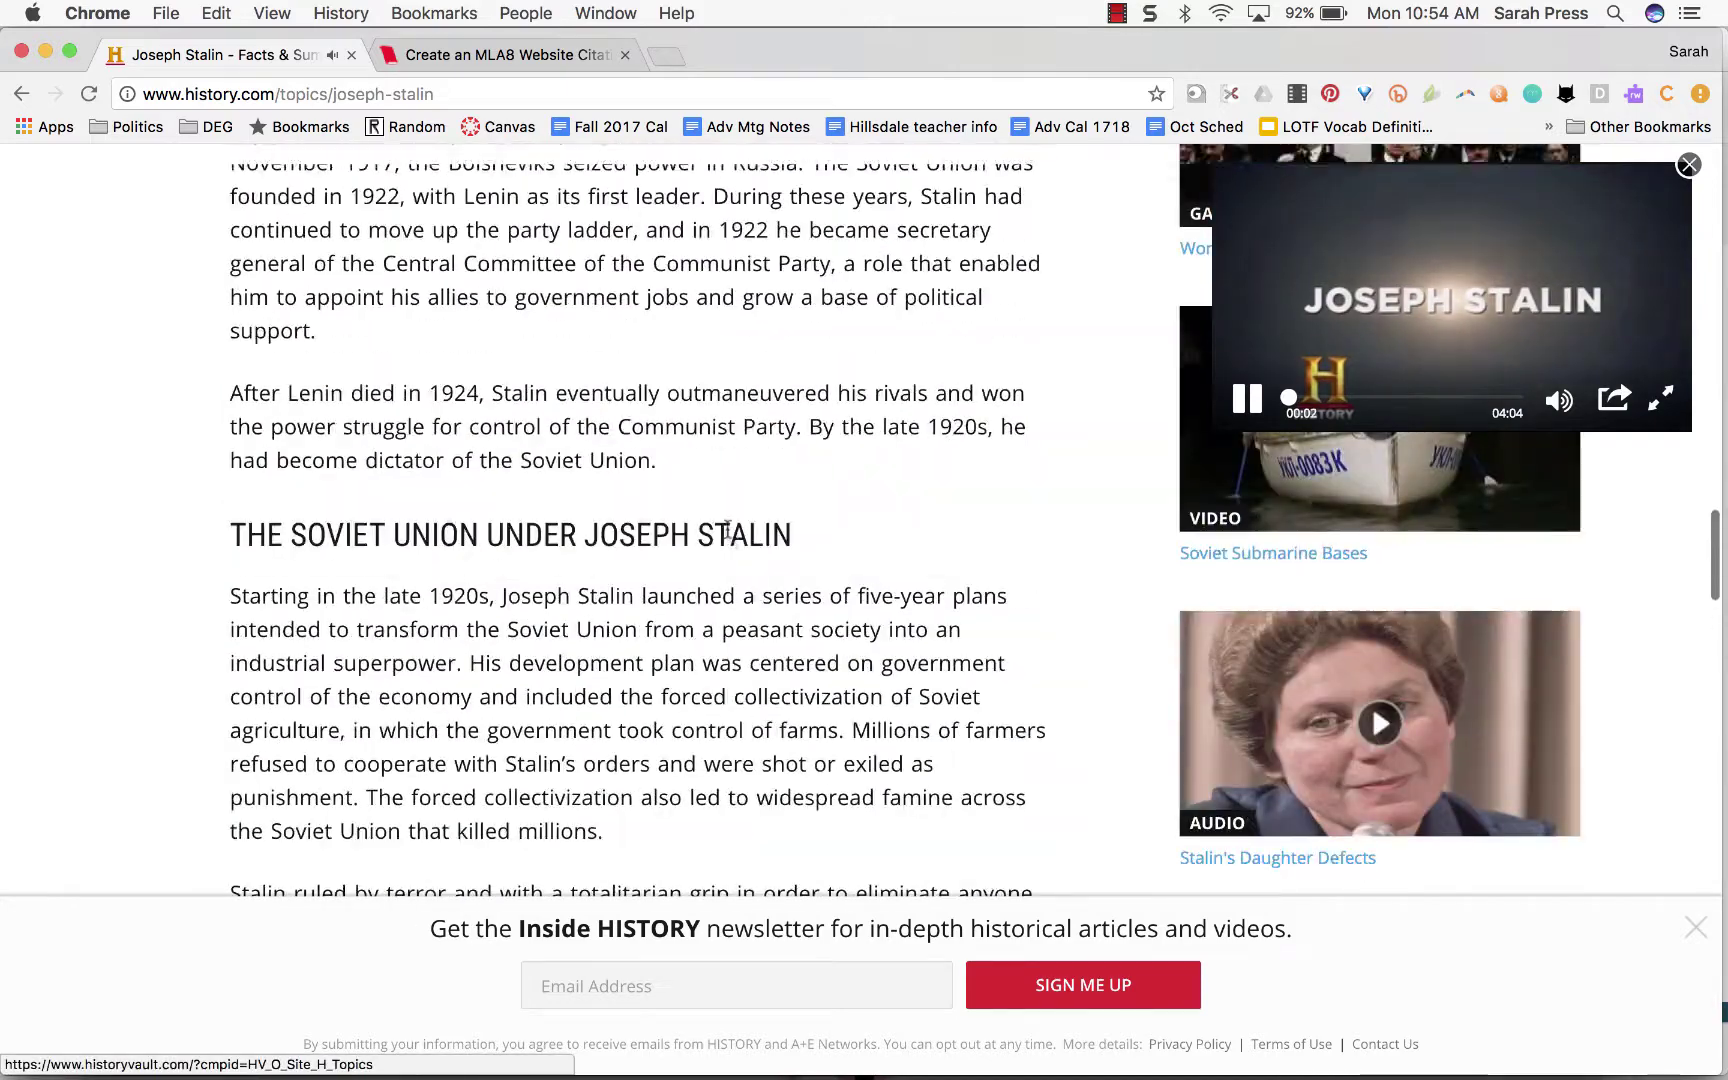
# Step: Compare the EasyBib citation form against the History.com article's citation details
pyautogui.click(445, 57)
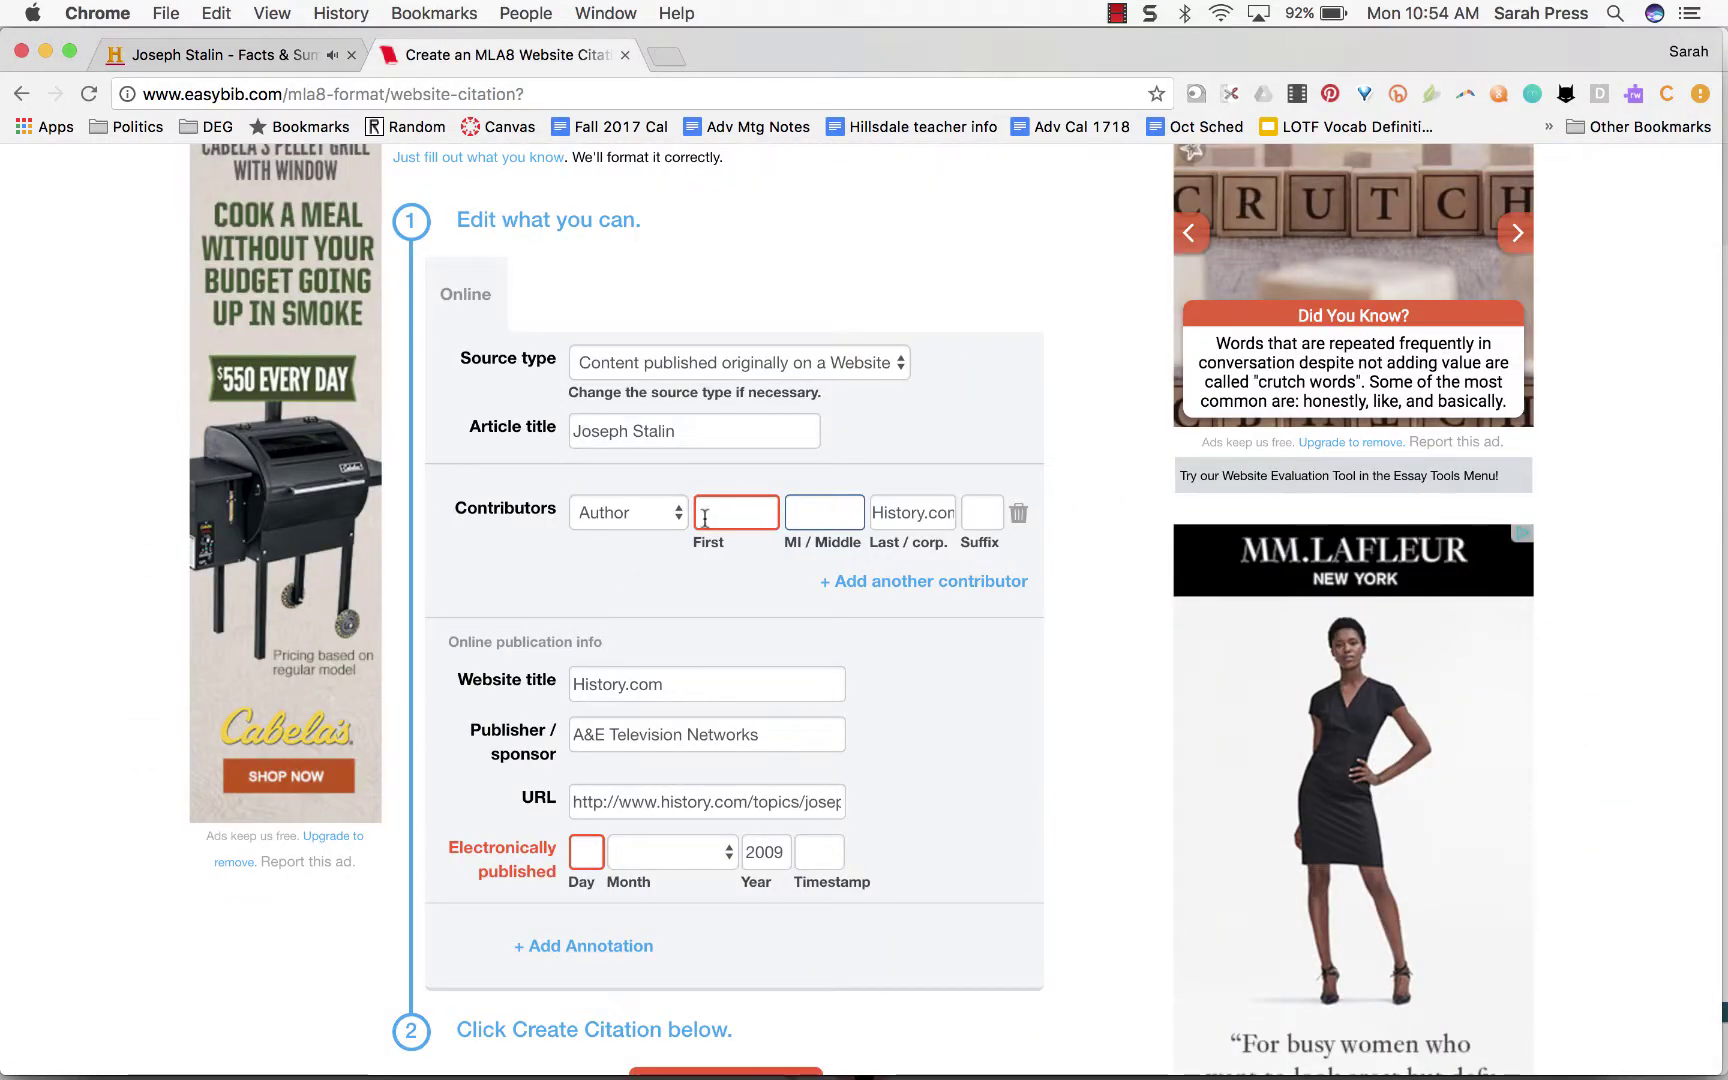
pyautogui.click(173, 54)
pyautogui.scroll(10, 298, 629)
pyautogui.scroll(-7, 298, 629)
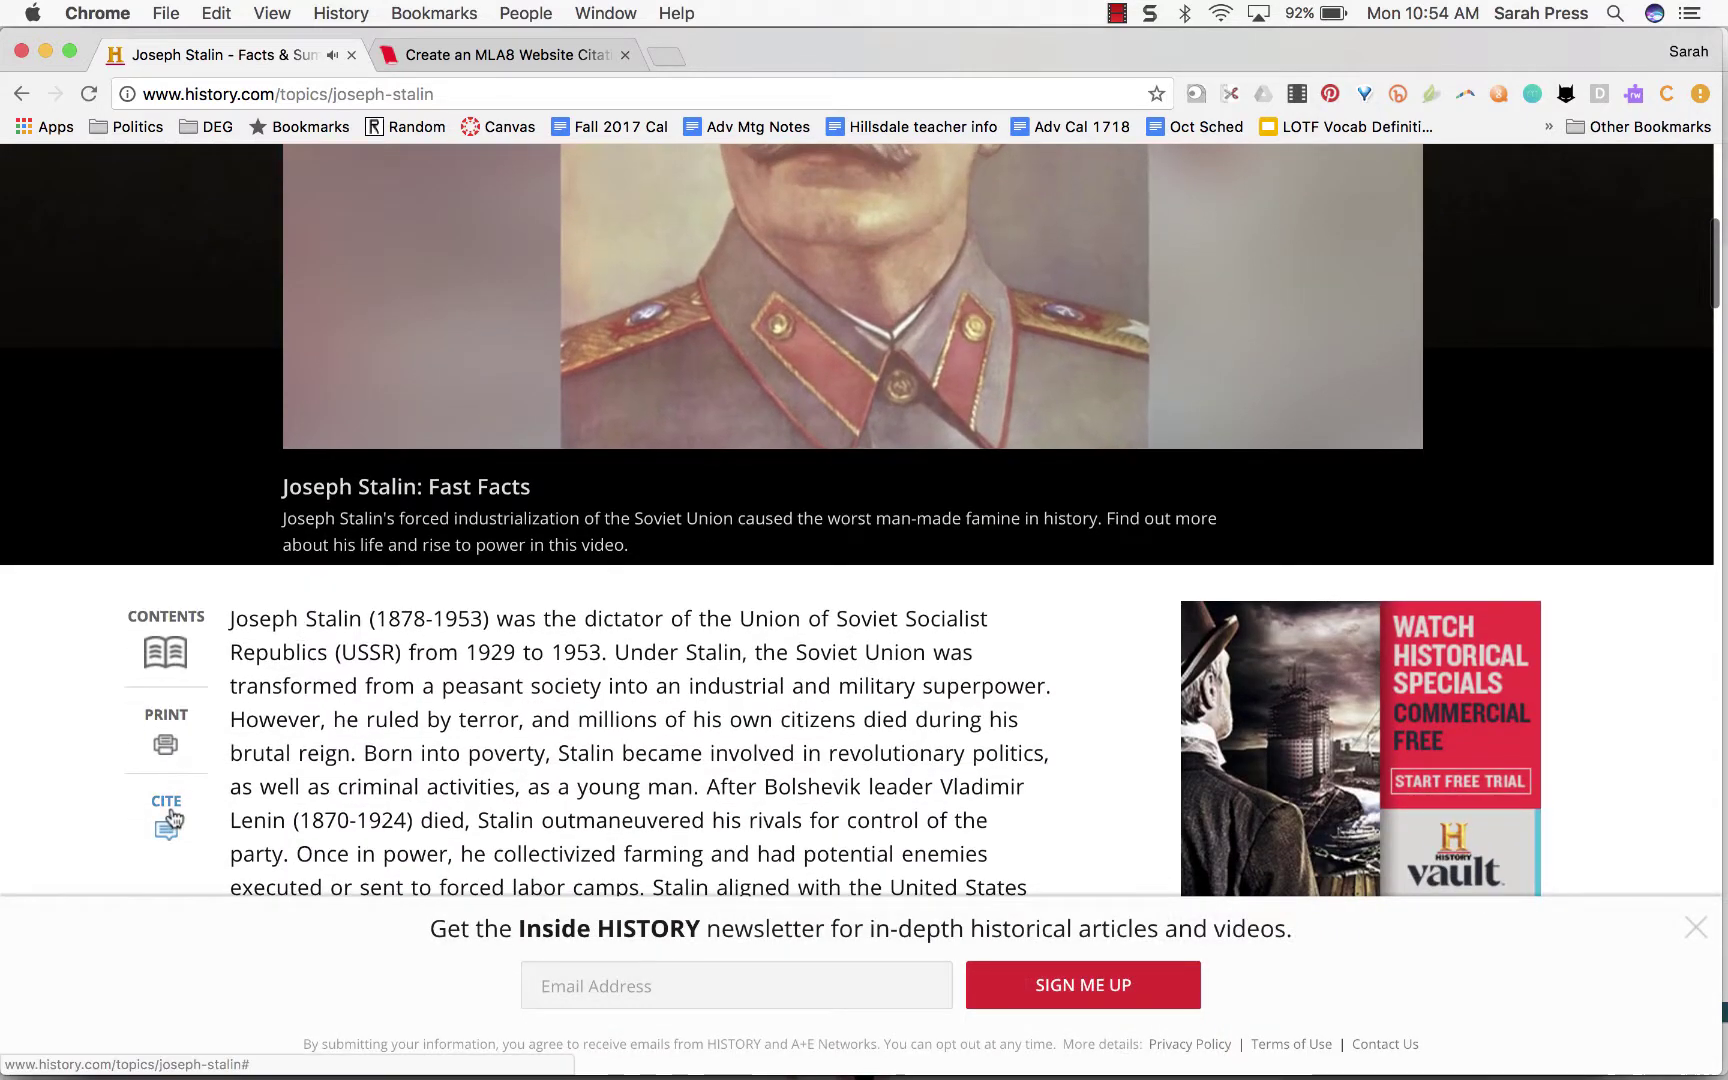
pyautogui.click(168, 818)
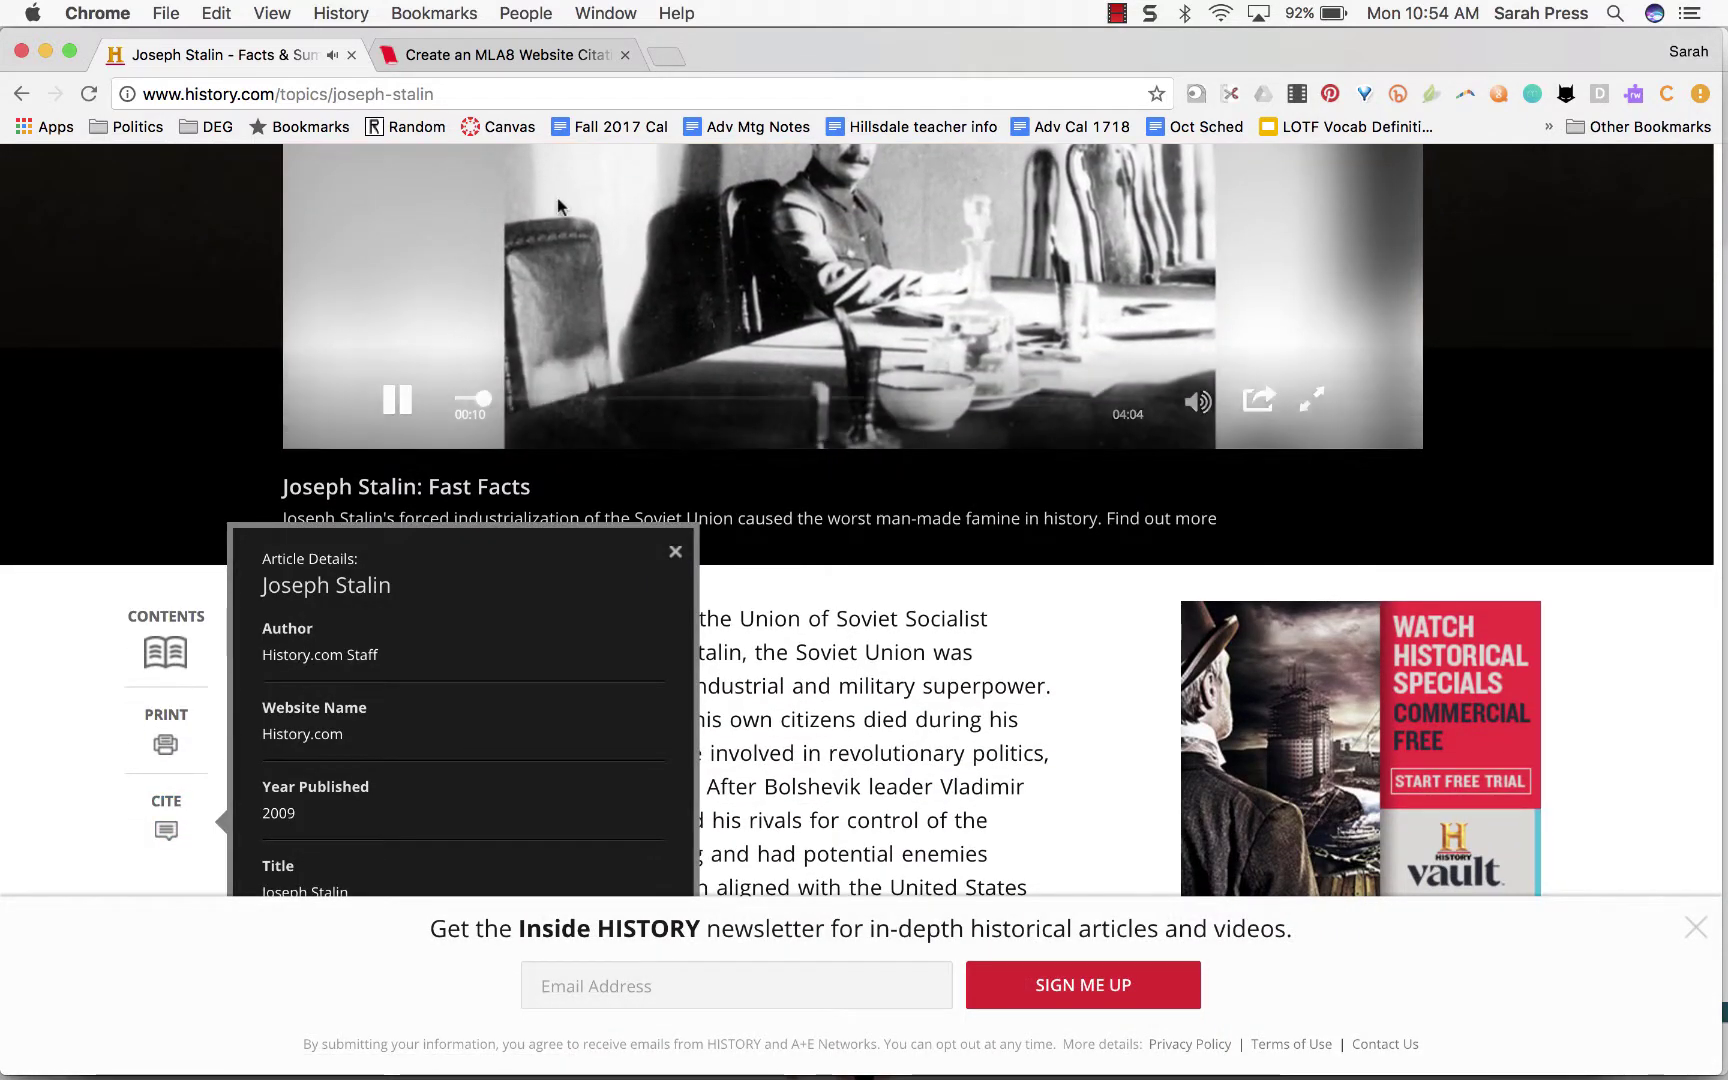
pyautogui.click(503, 54)
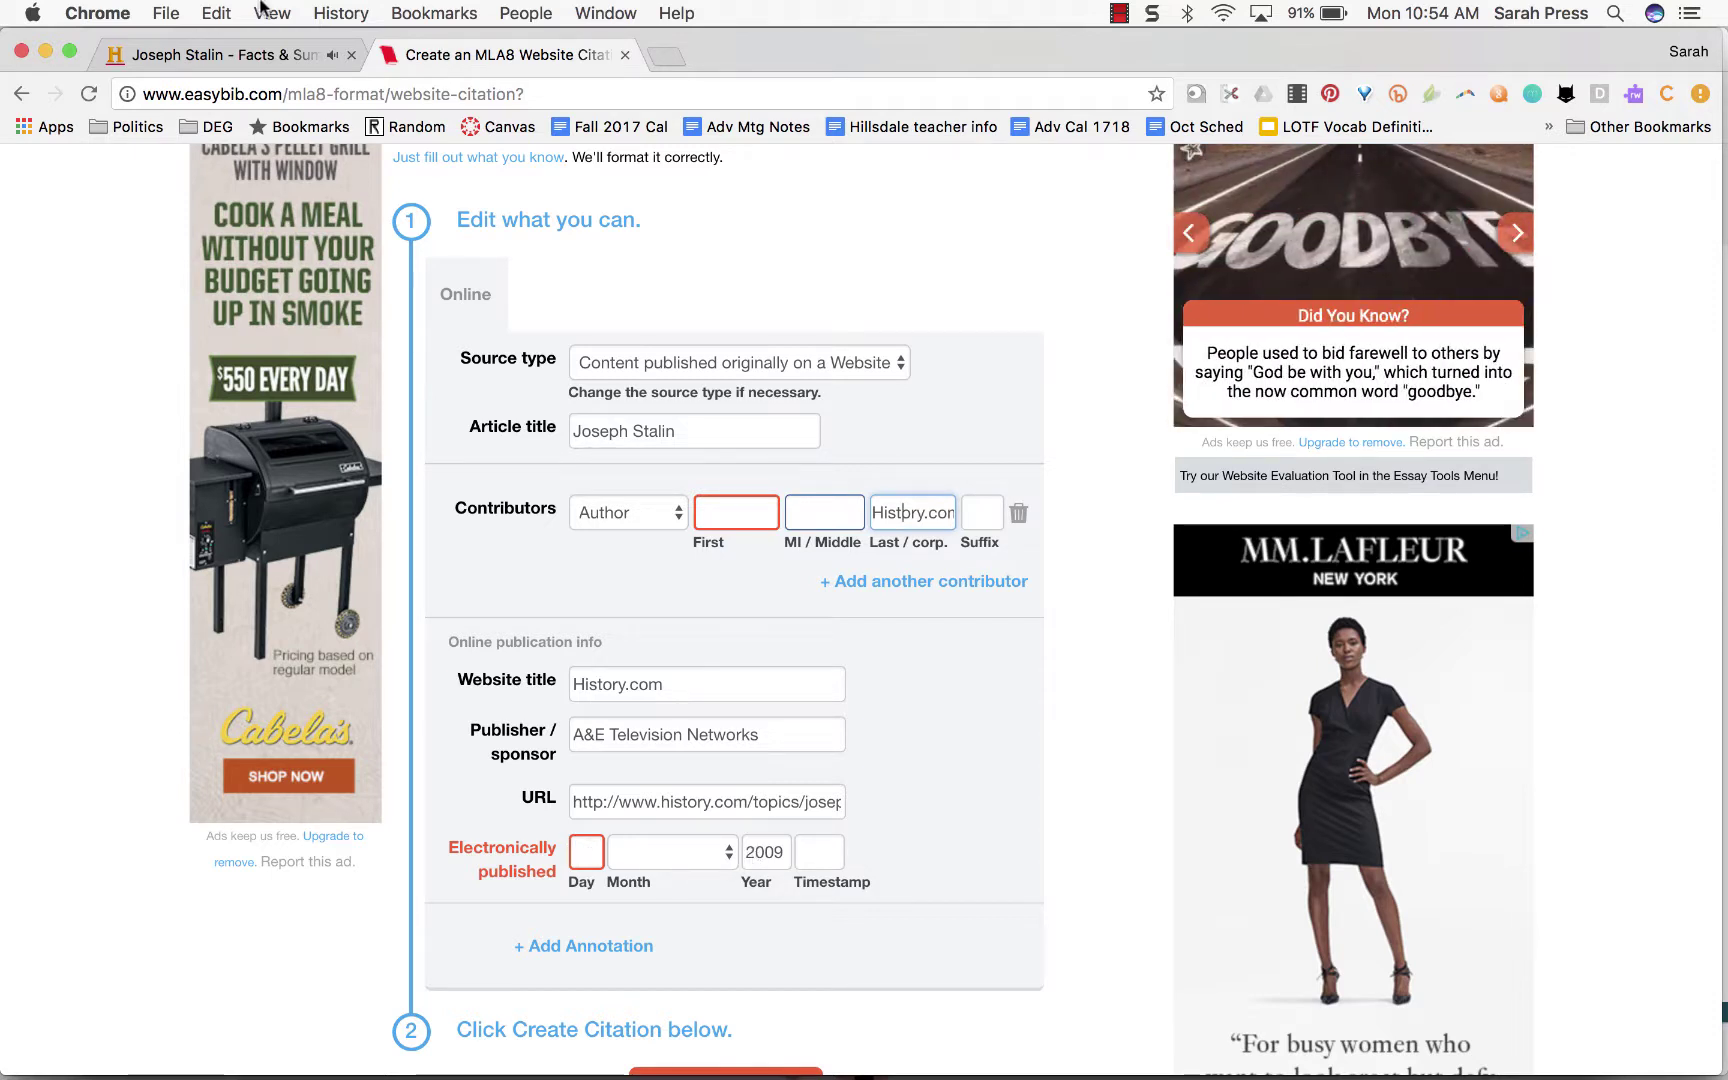
# Step: Close History.com's citation details panel and read through the Joseph Stalin article
pyautogui.click(239, 54)
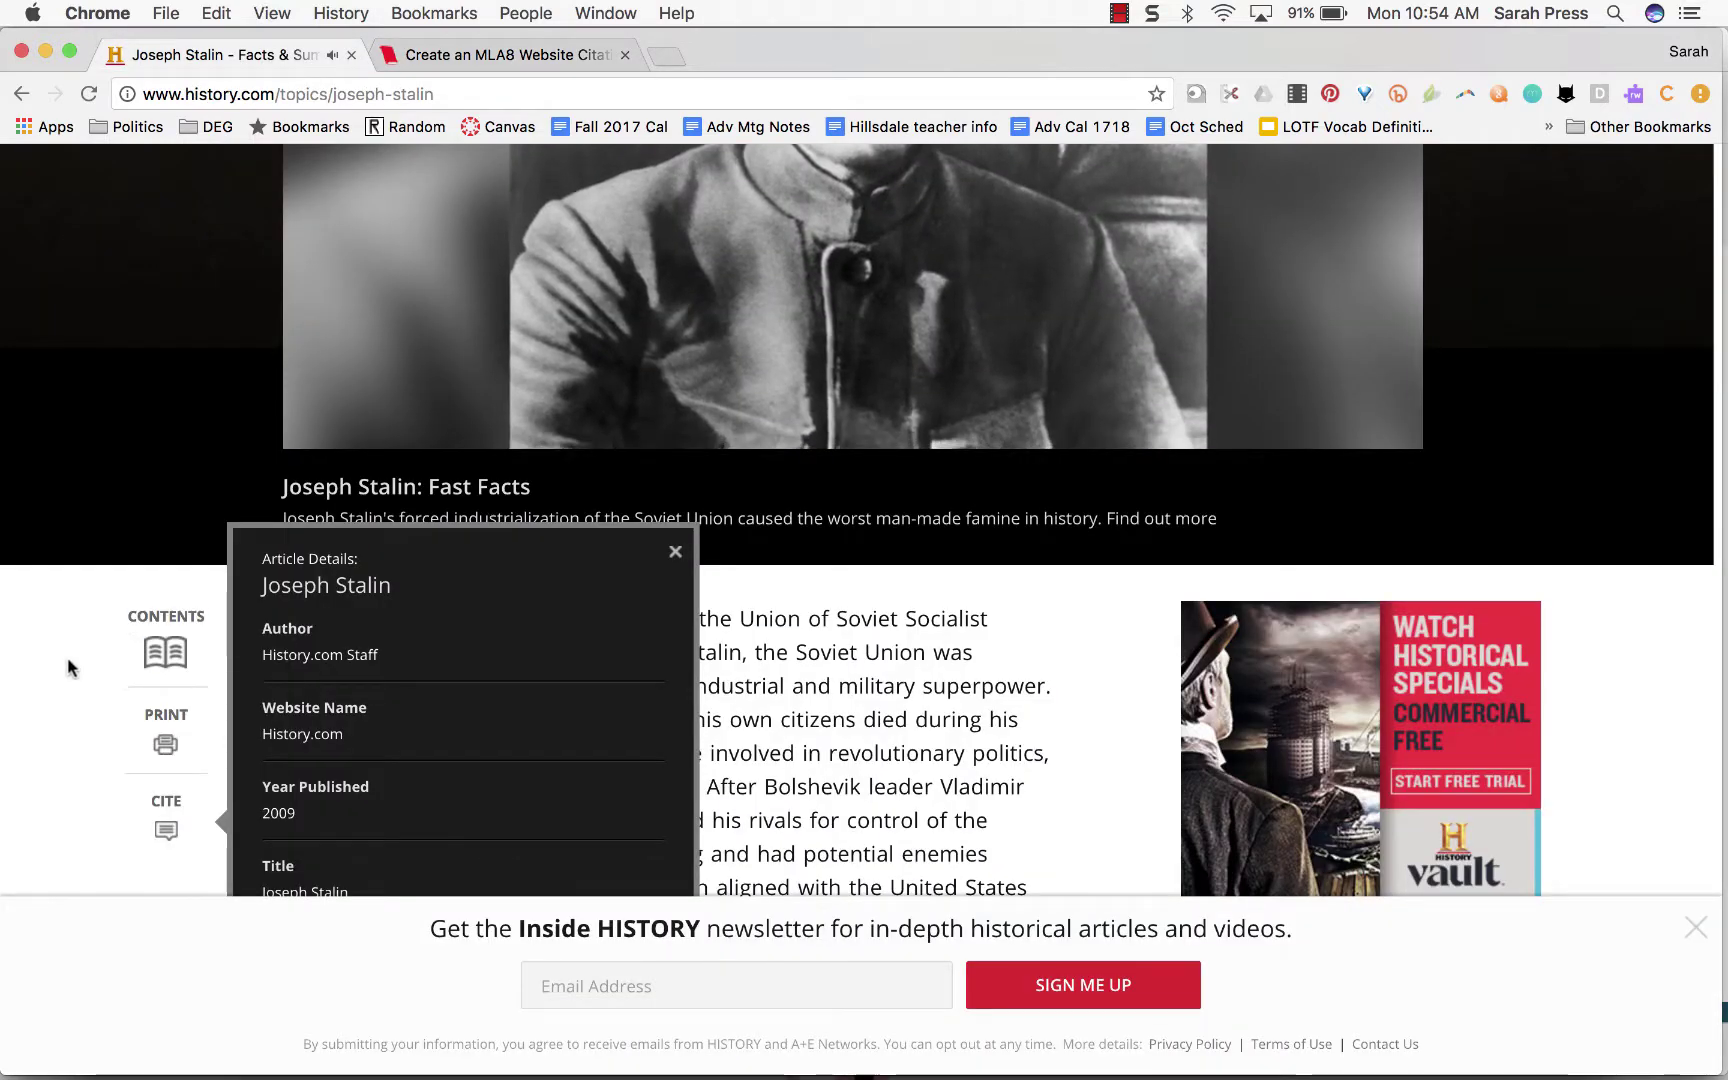
pyautogui.click(66, 663)
pyautogui.scroll(10, 66, 663)
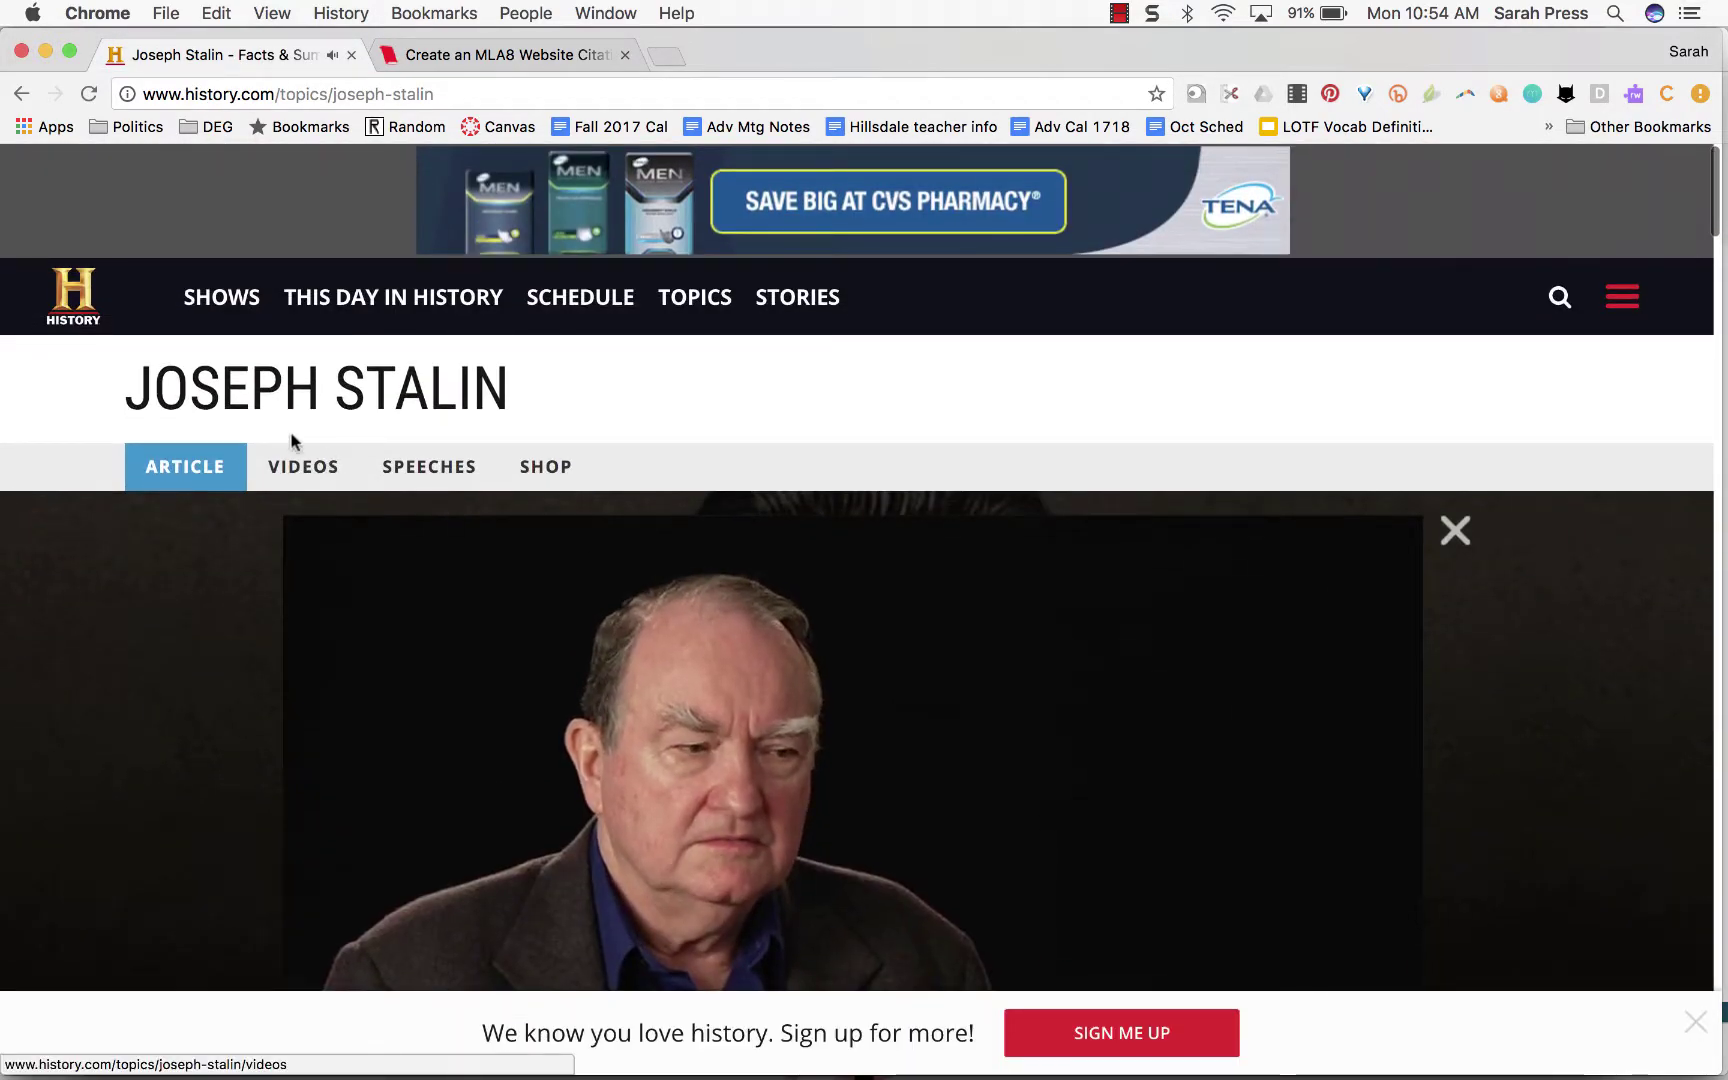
pyautogui.scroll(-10, 312, 495)
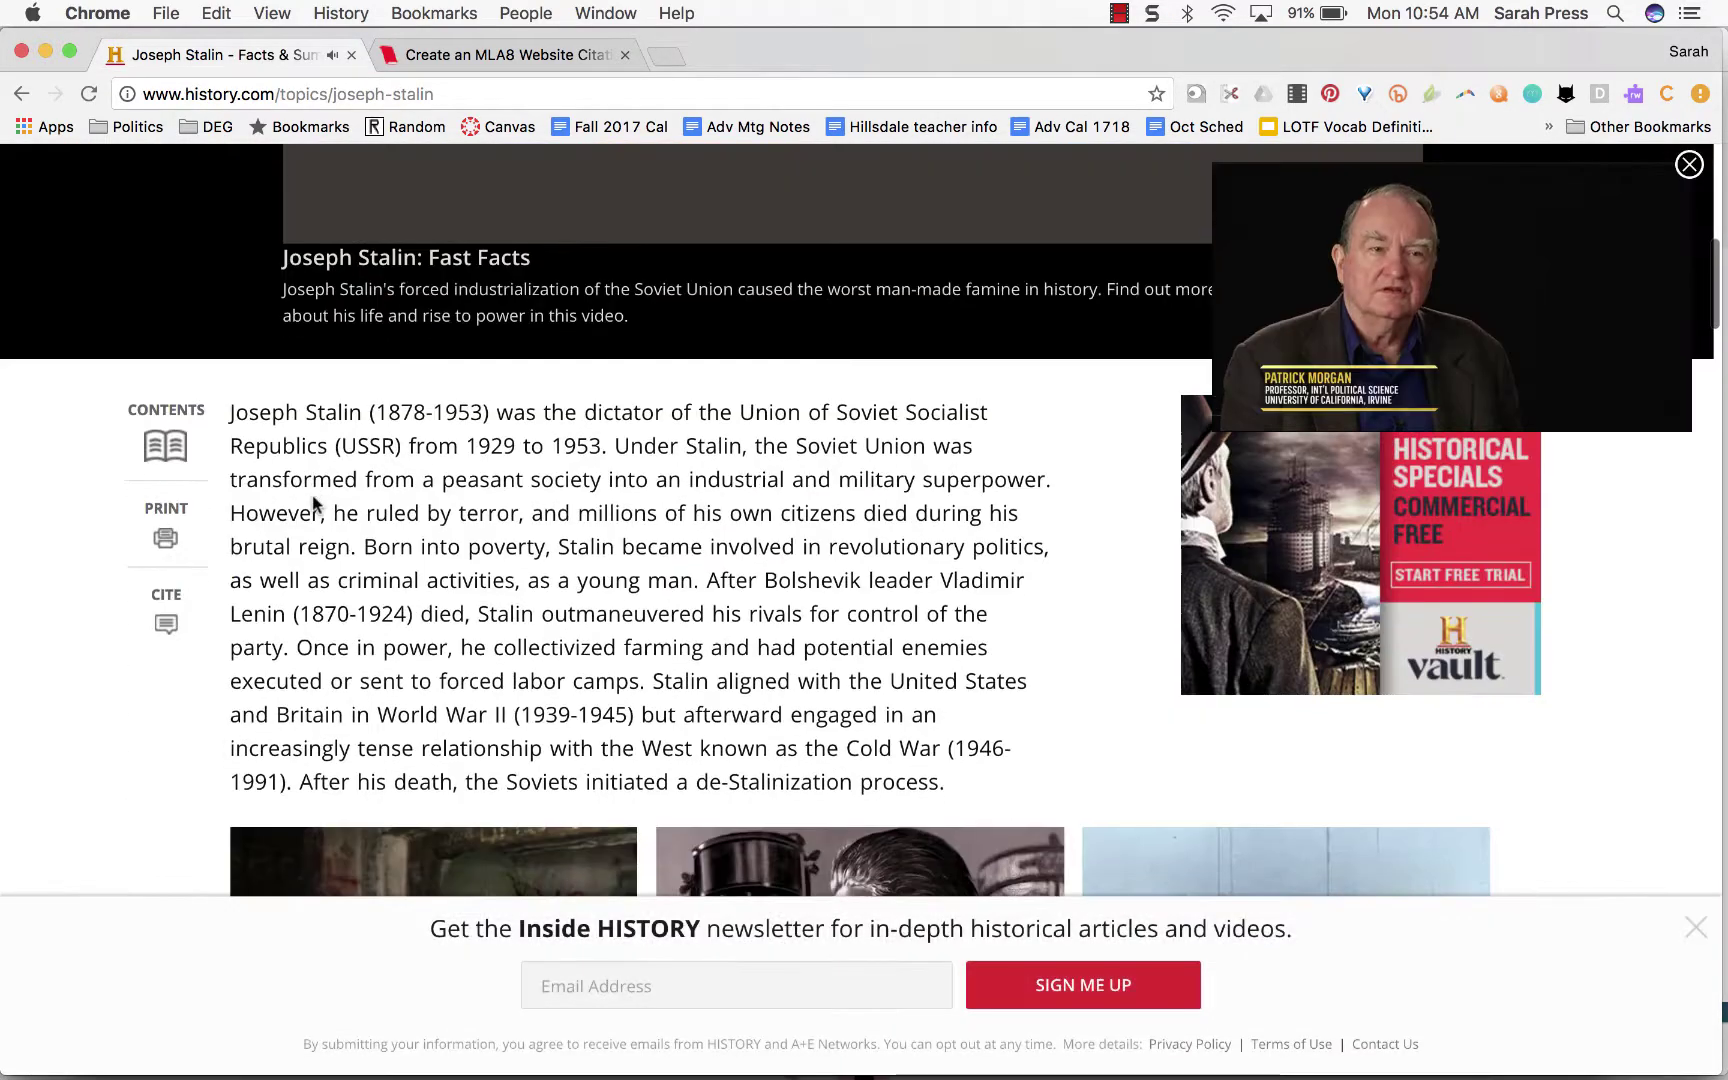
pyautogui.scroll(-20, 312, 505)
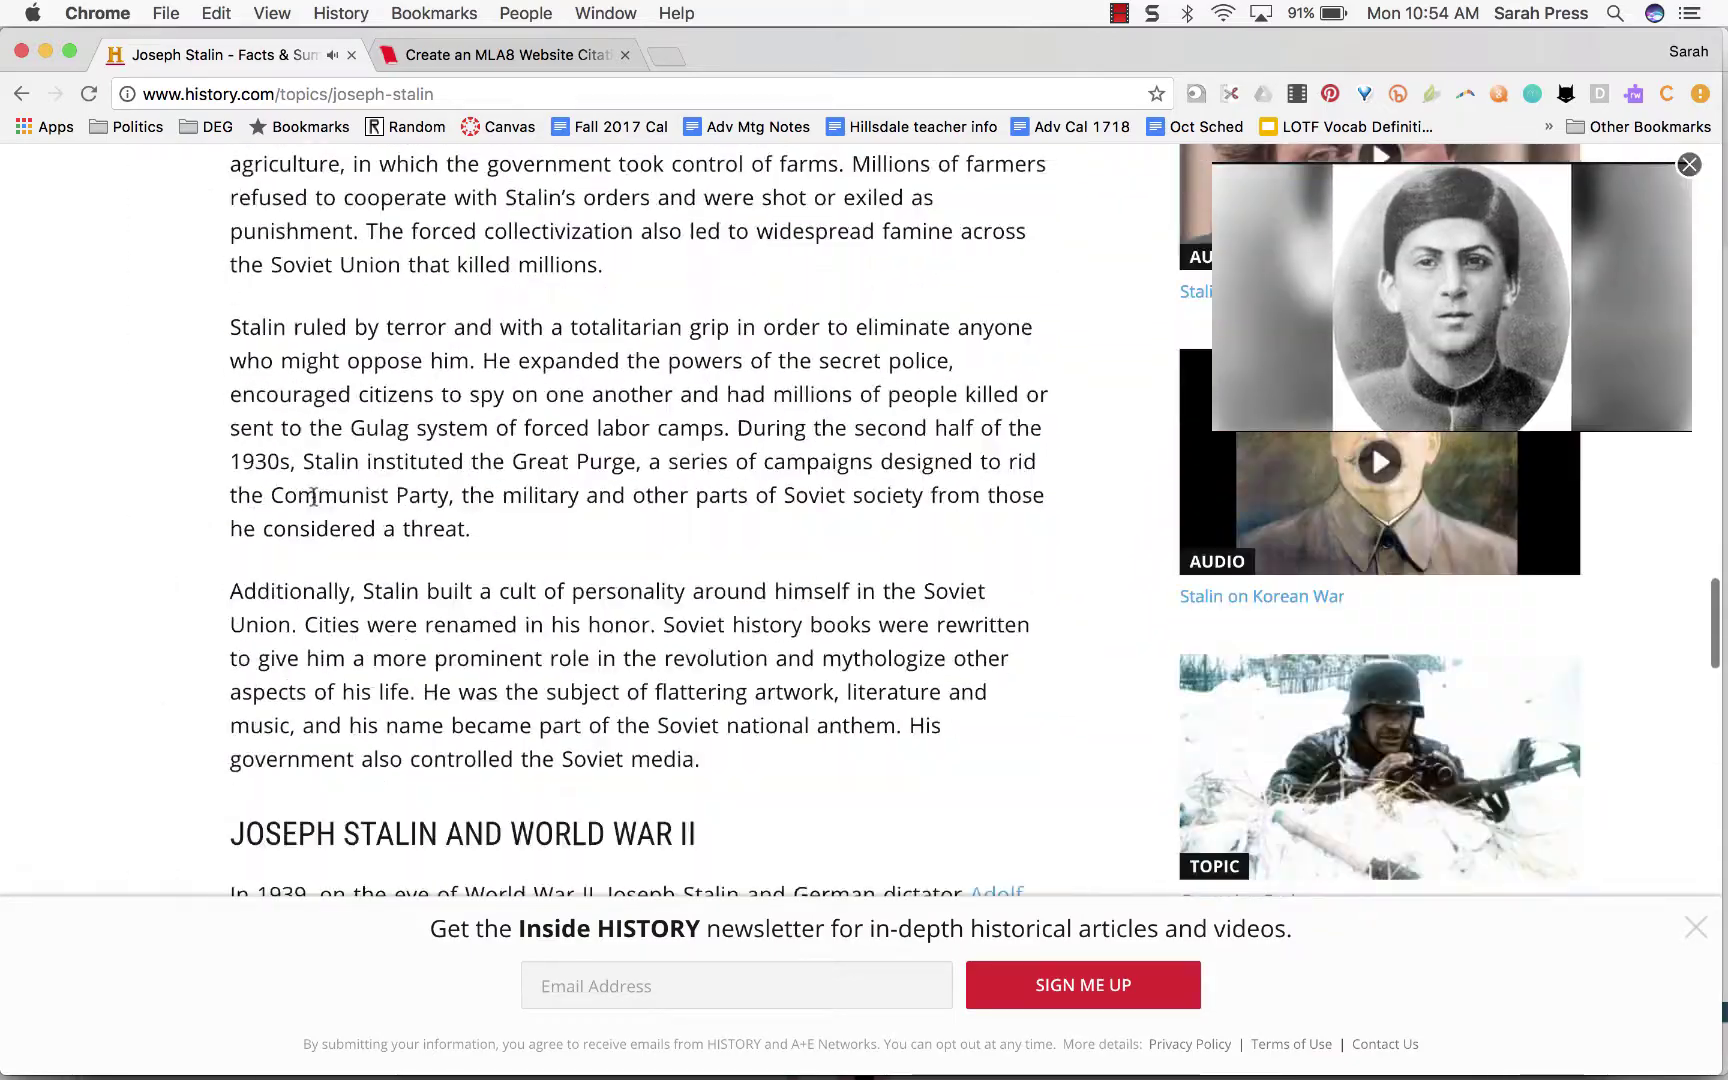
pyautogui.scroll(-20, 312, 497)
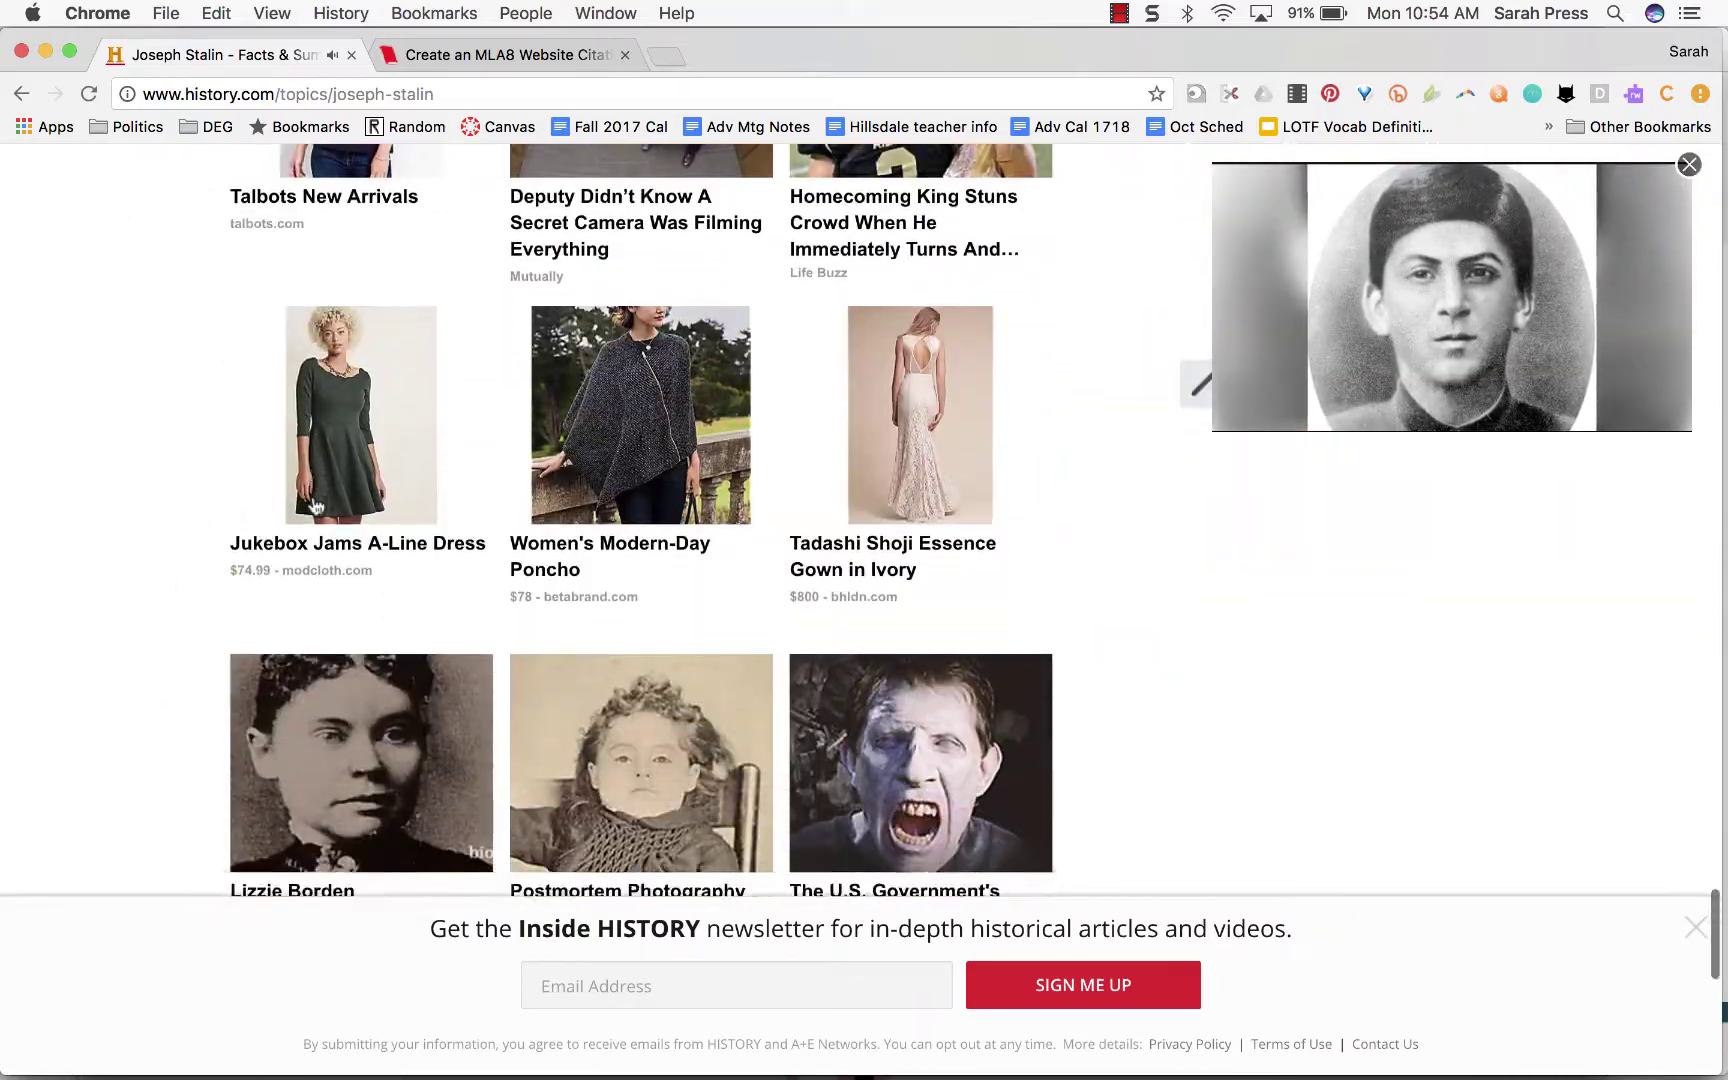
pyautogui.scroll(-5, 312, 505)
pyautogui.scroll(15, 312, 500)
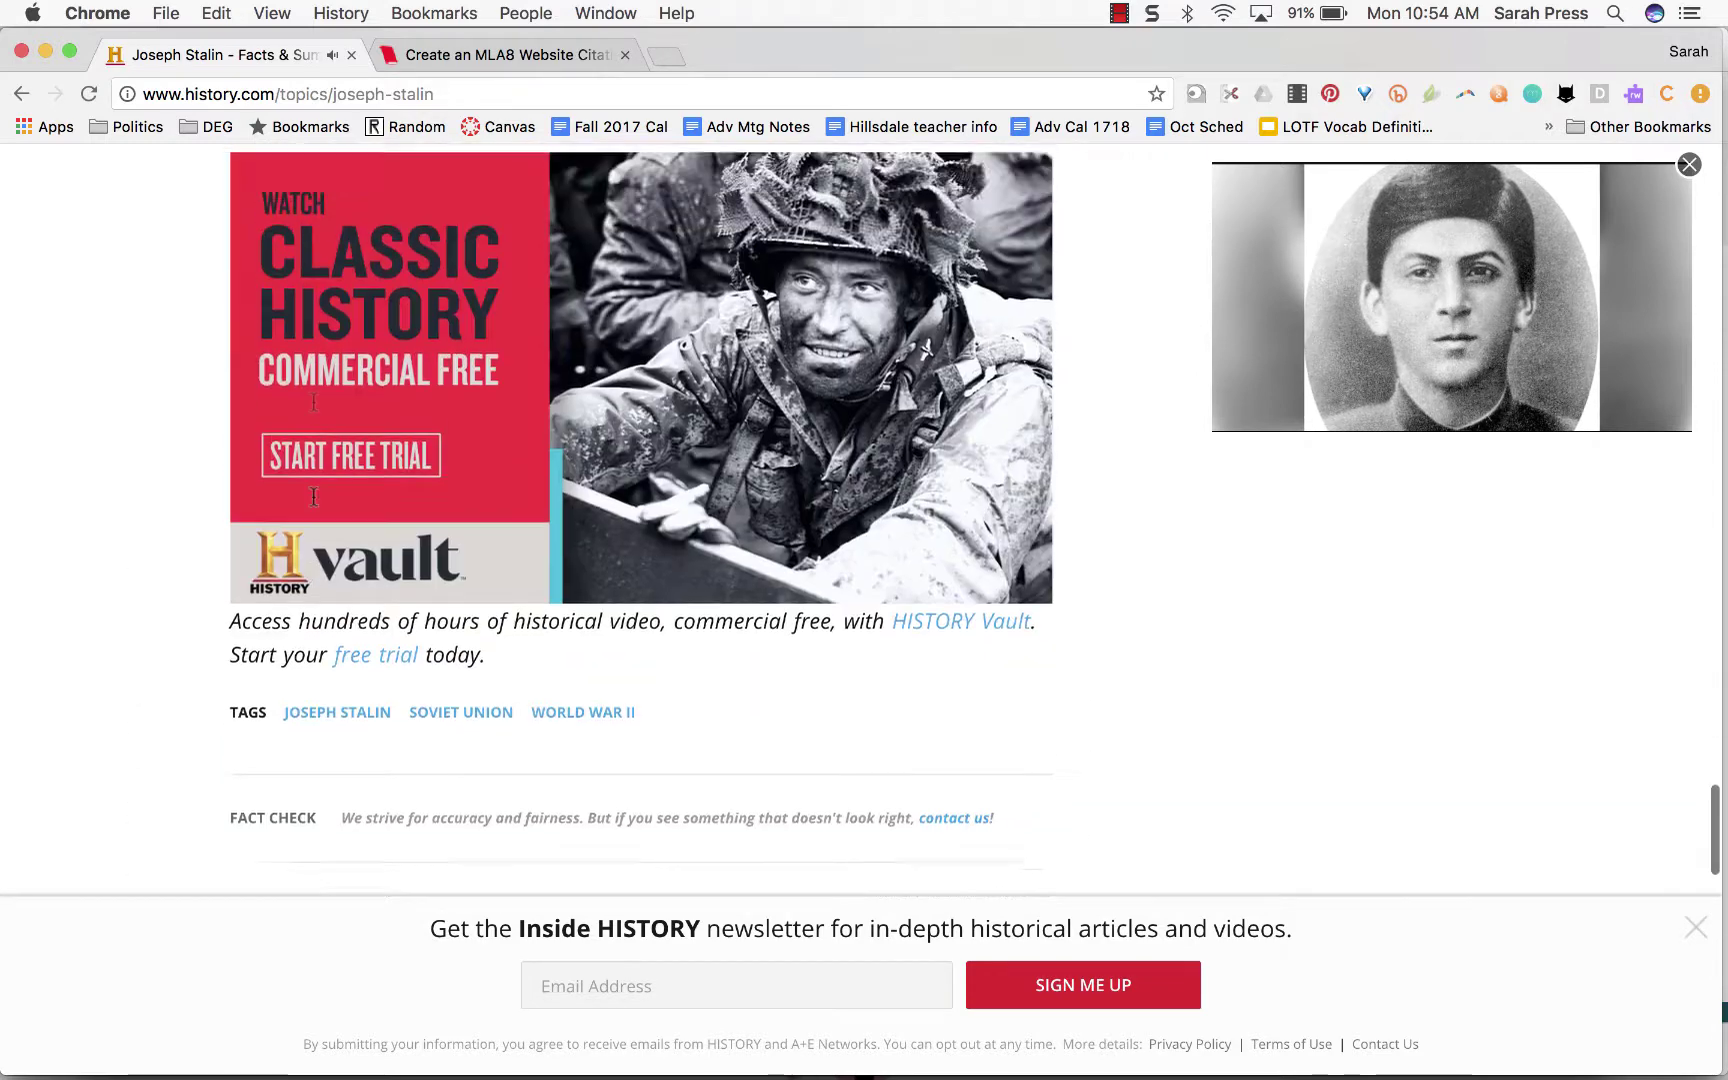
pyautogui.scroll(4, 312, 497)
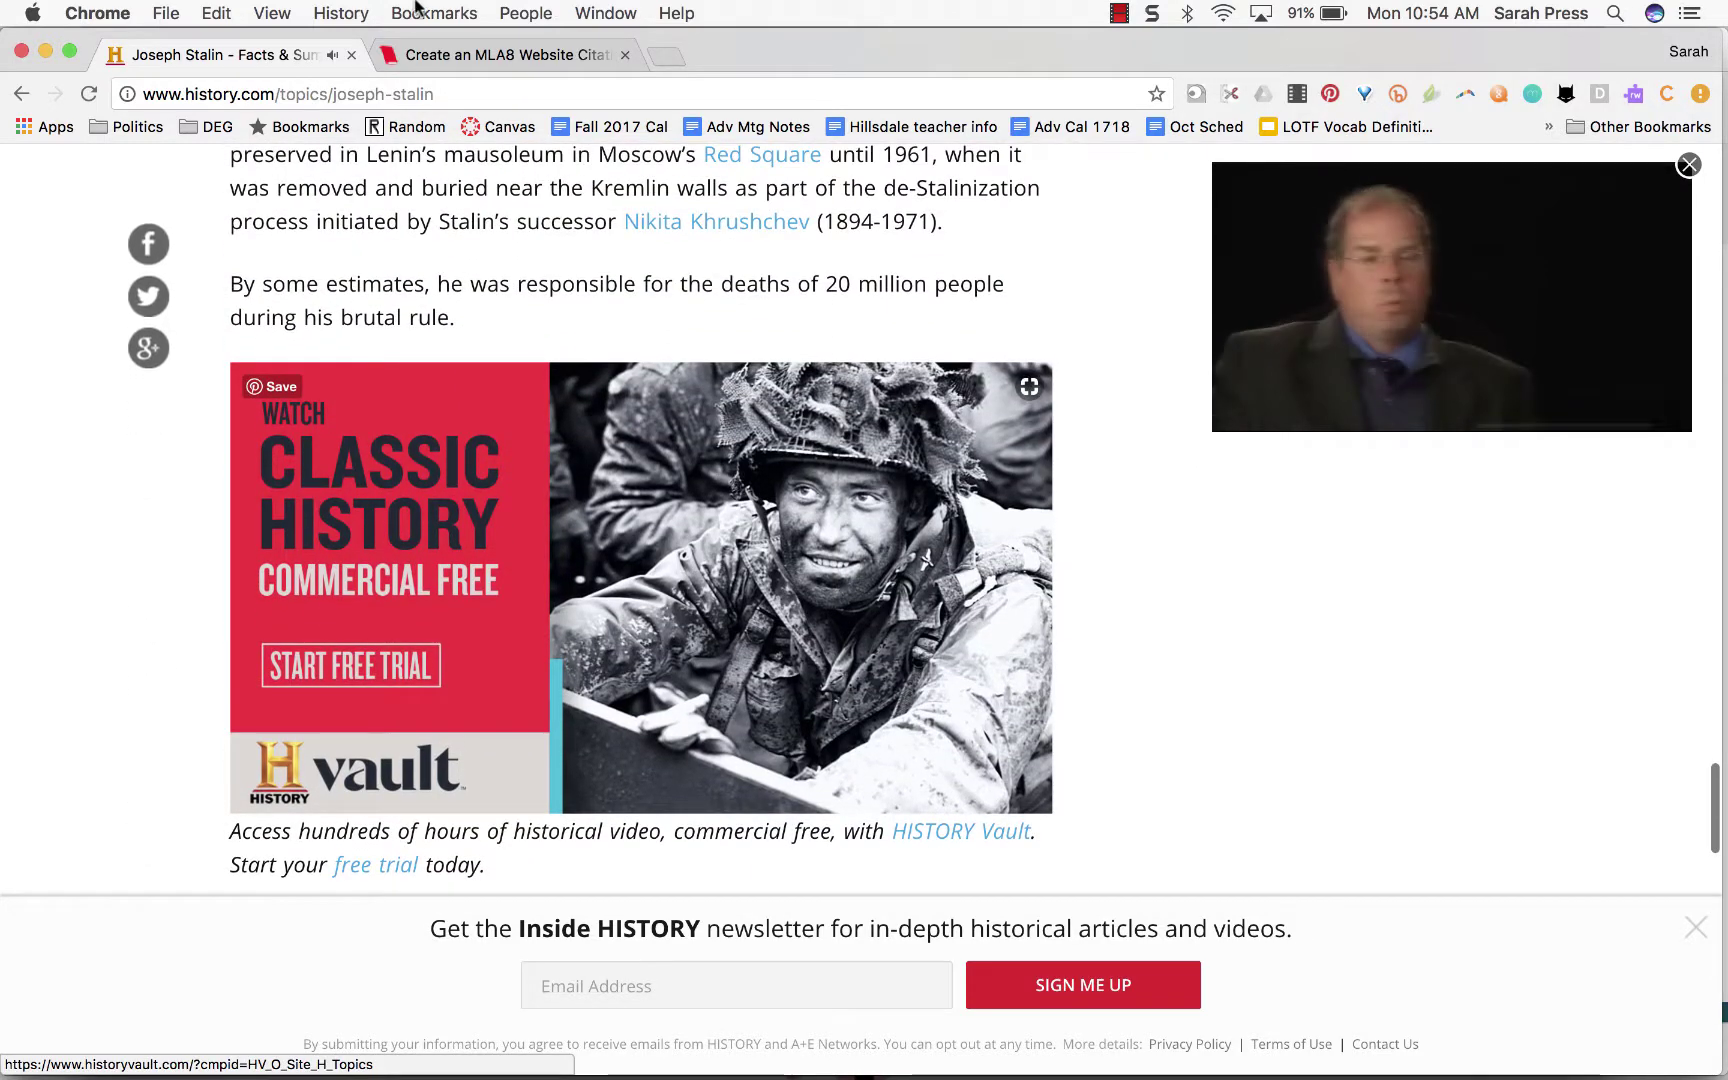
# Step: Create the MLA8 citation for the History.com Joseph Stalin article and select its text
pyautogui.click(480, 55)
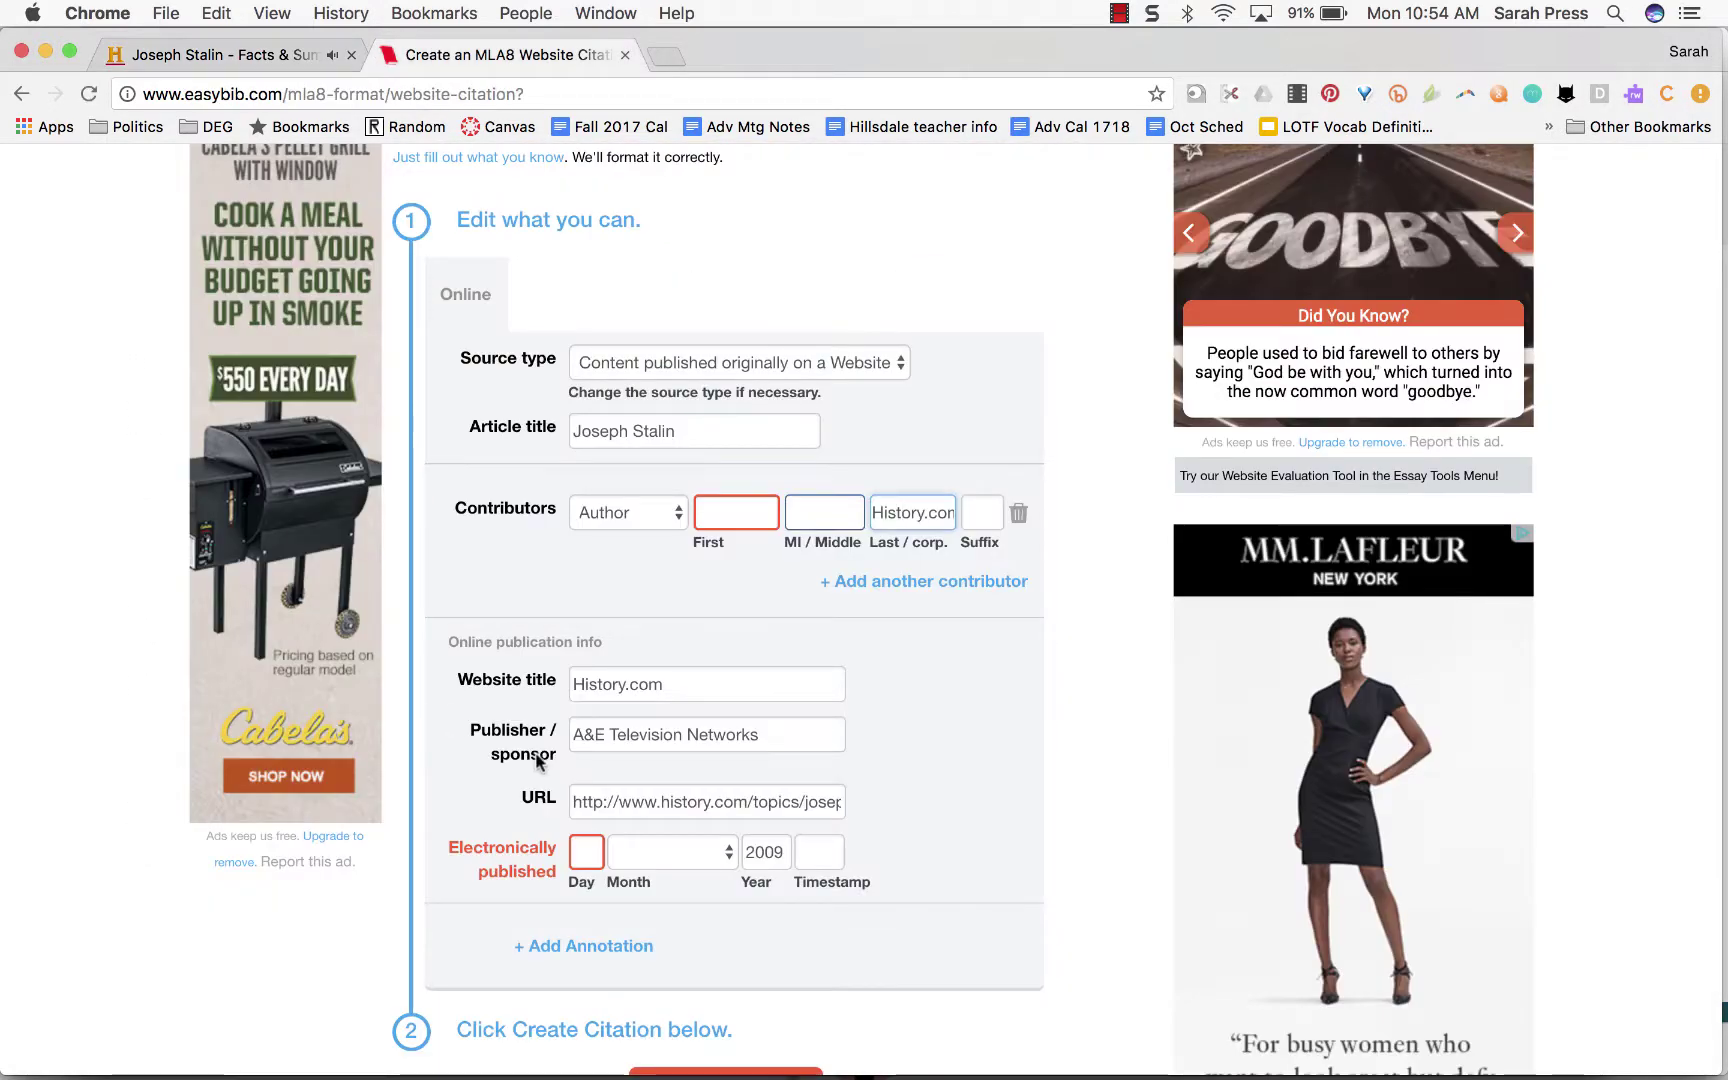
pyautogui.scroll(-5, 638, 873)
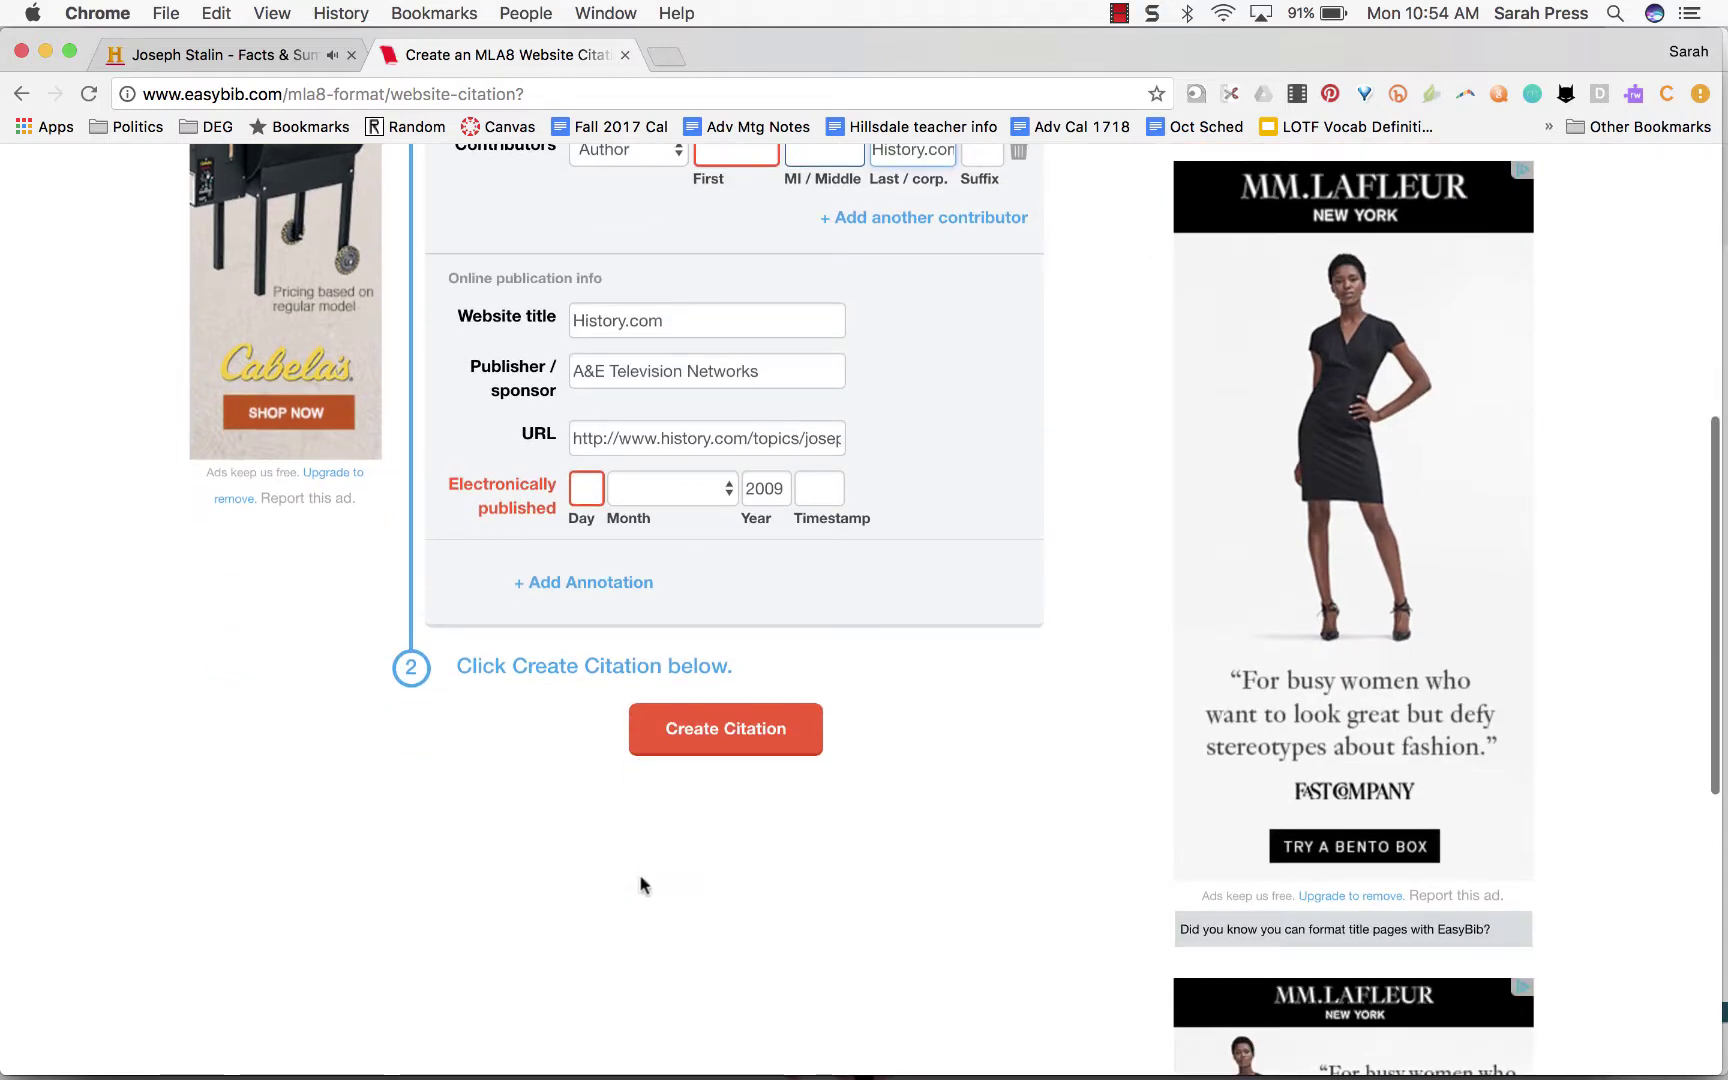
pyautogui.click(690, 733)
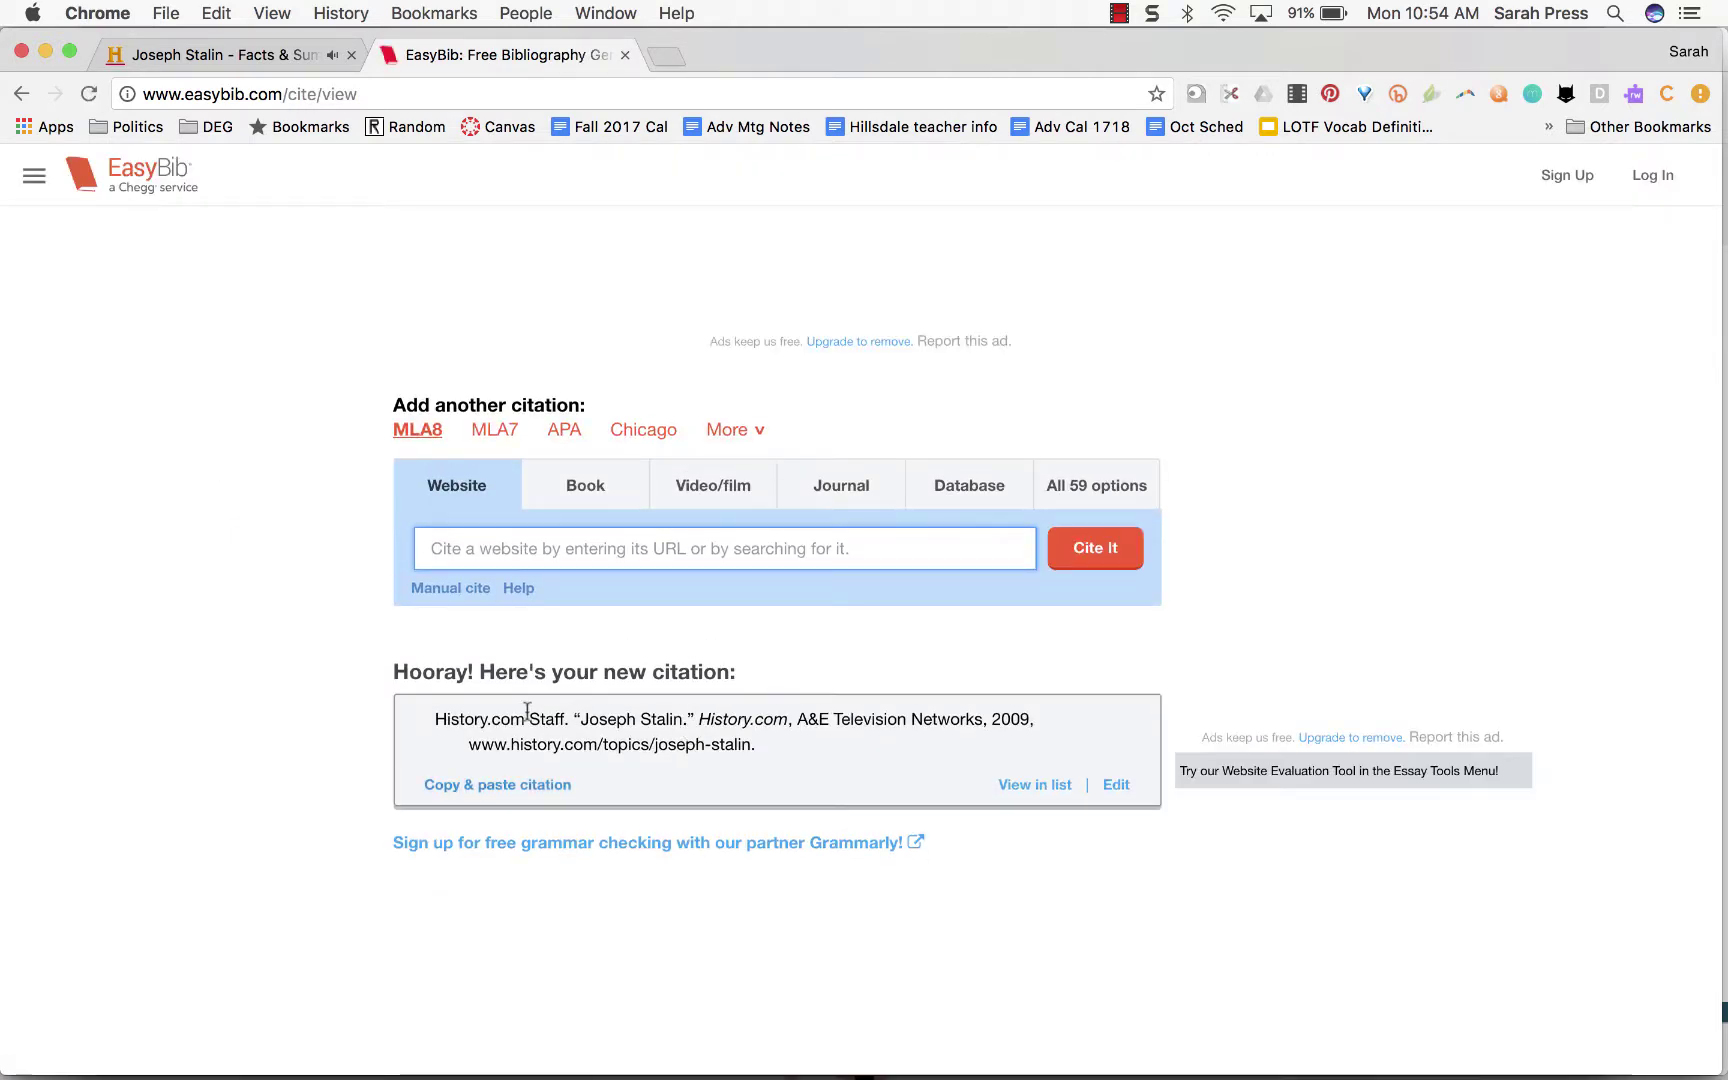
pyautogui.moveTo(437, 723); pyautogui.dragTo(763, 745)
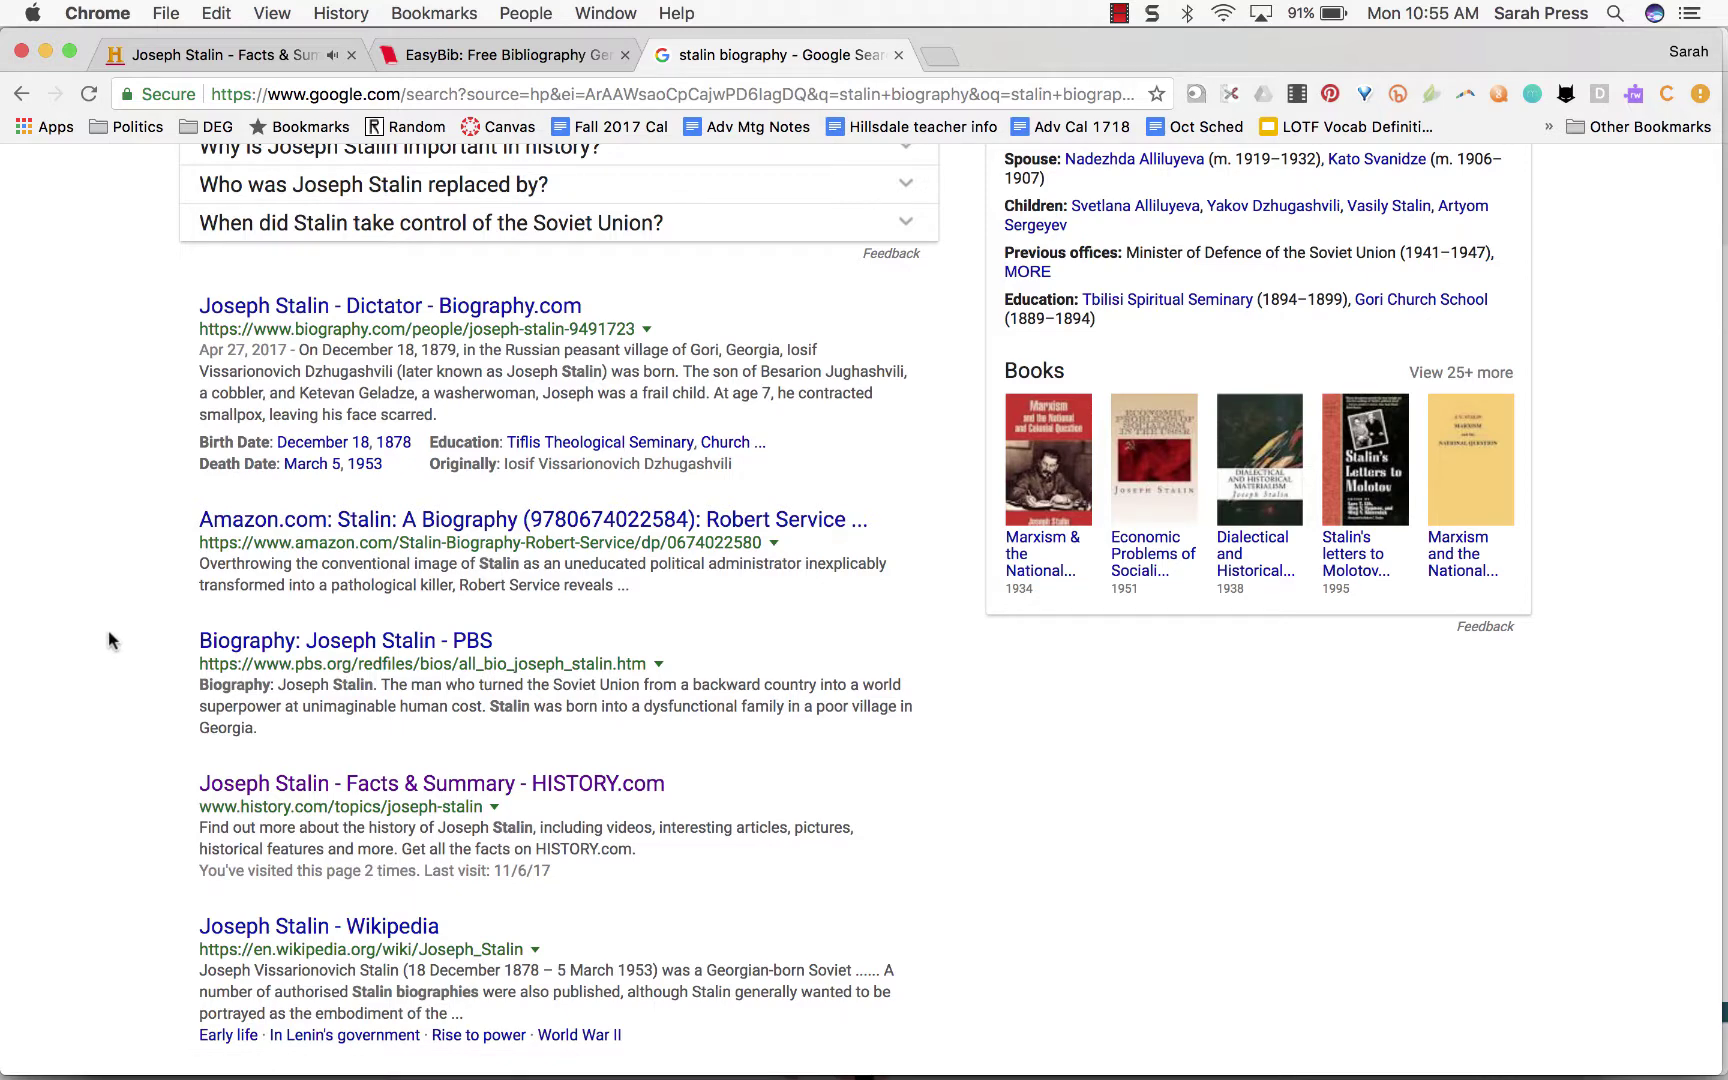
# Step: Open the BBC iWonder 'Joseph Stalin: National hero or cold-blooded murderer?' timeline from the results
pyautogui.scroll(-5, 110, 640)
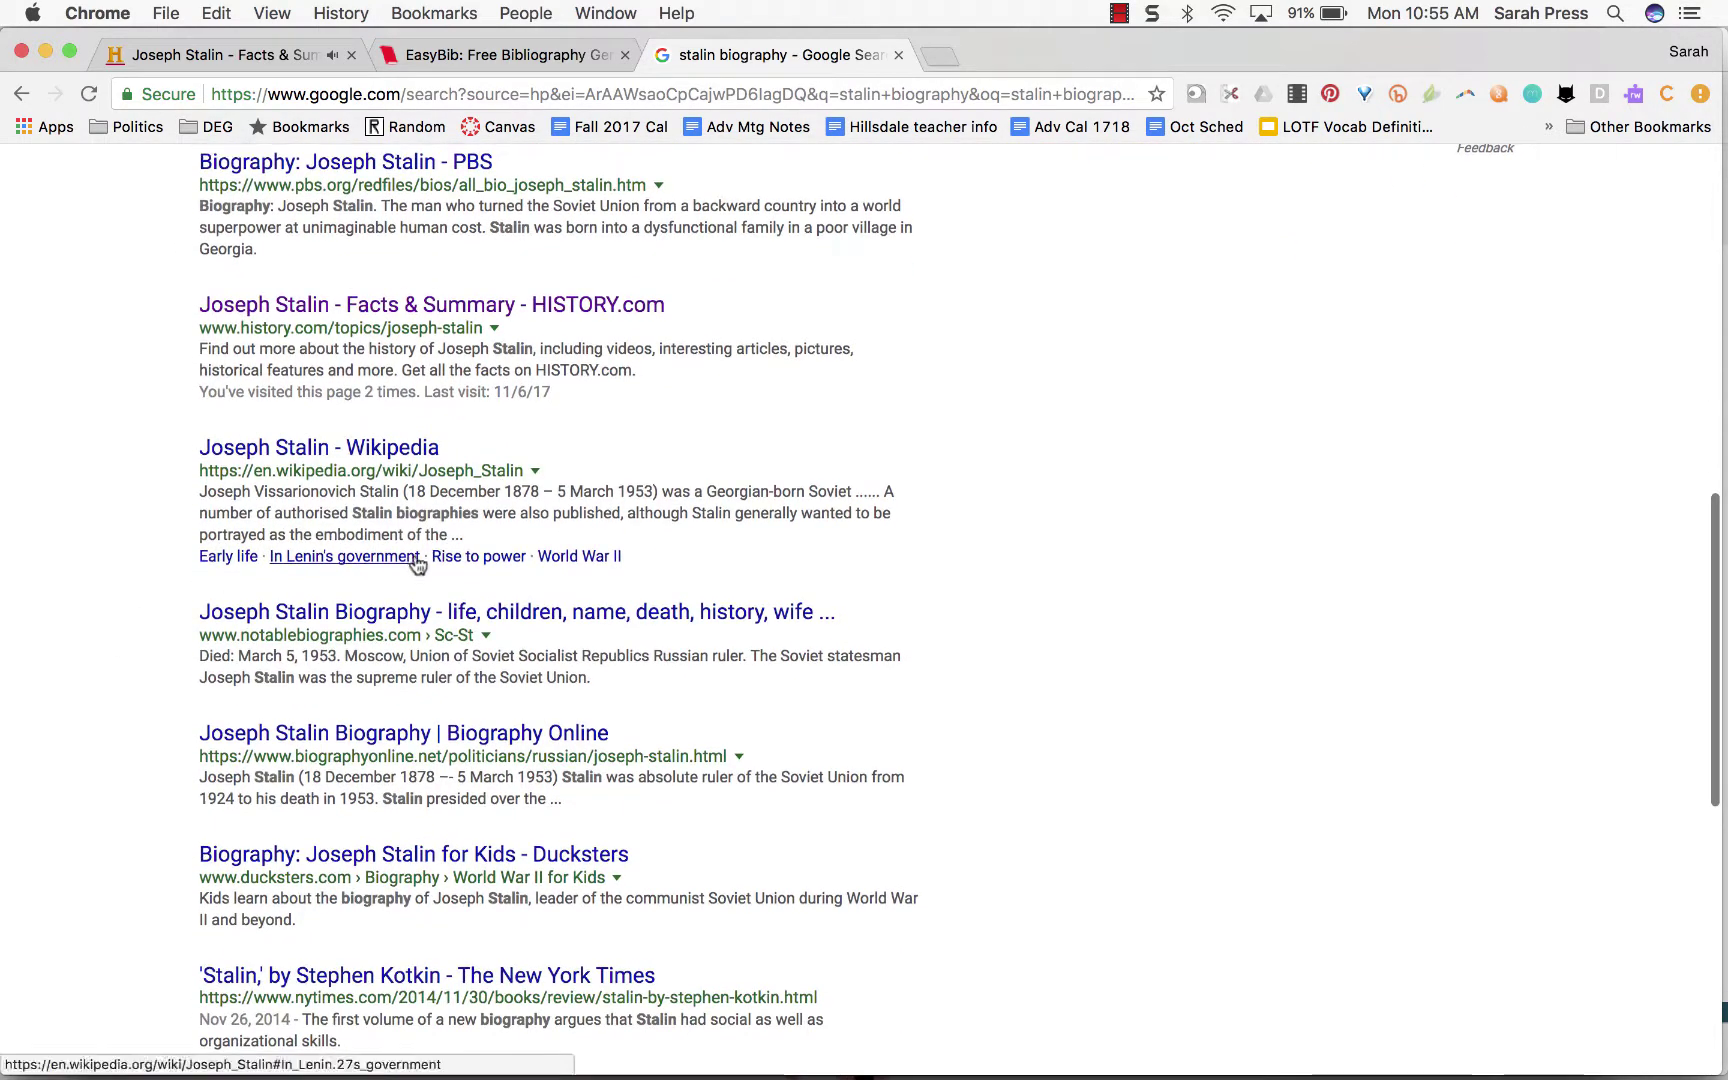
pyautogui.scroll(-3, 378, 705)
pyautogui.scroll(-1, 378, 710)
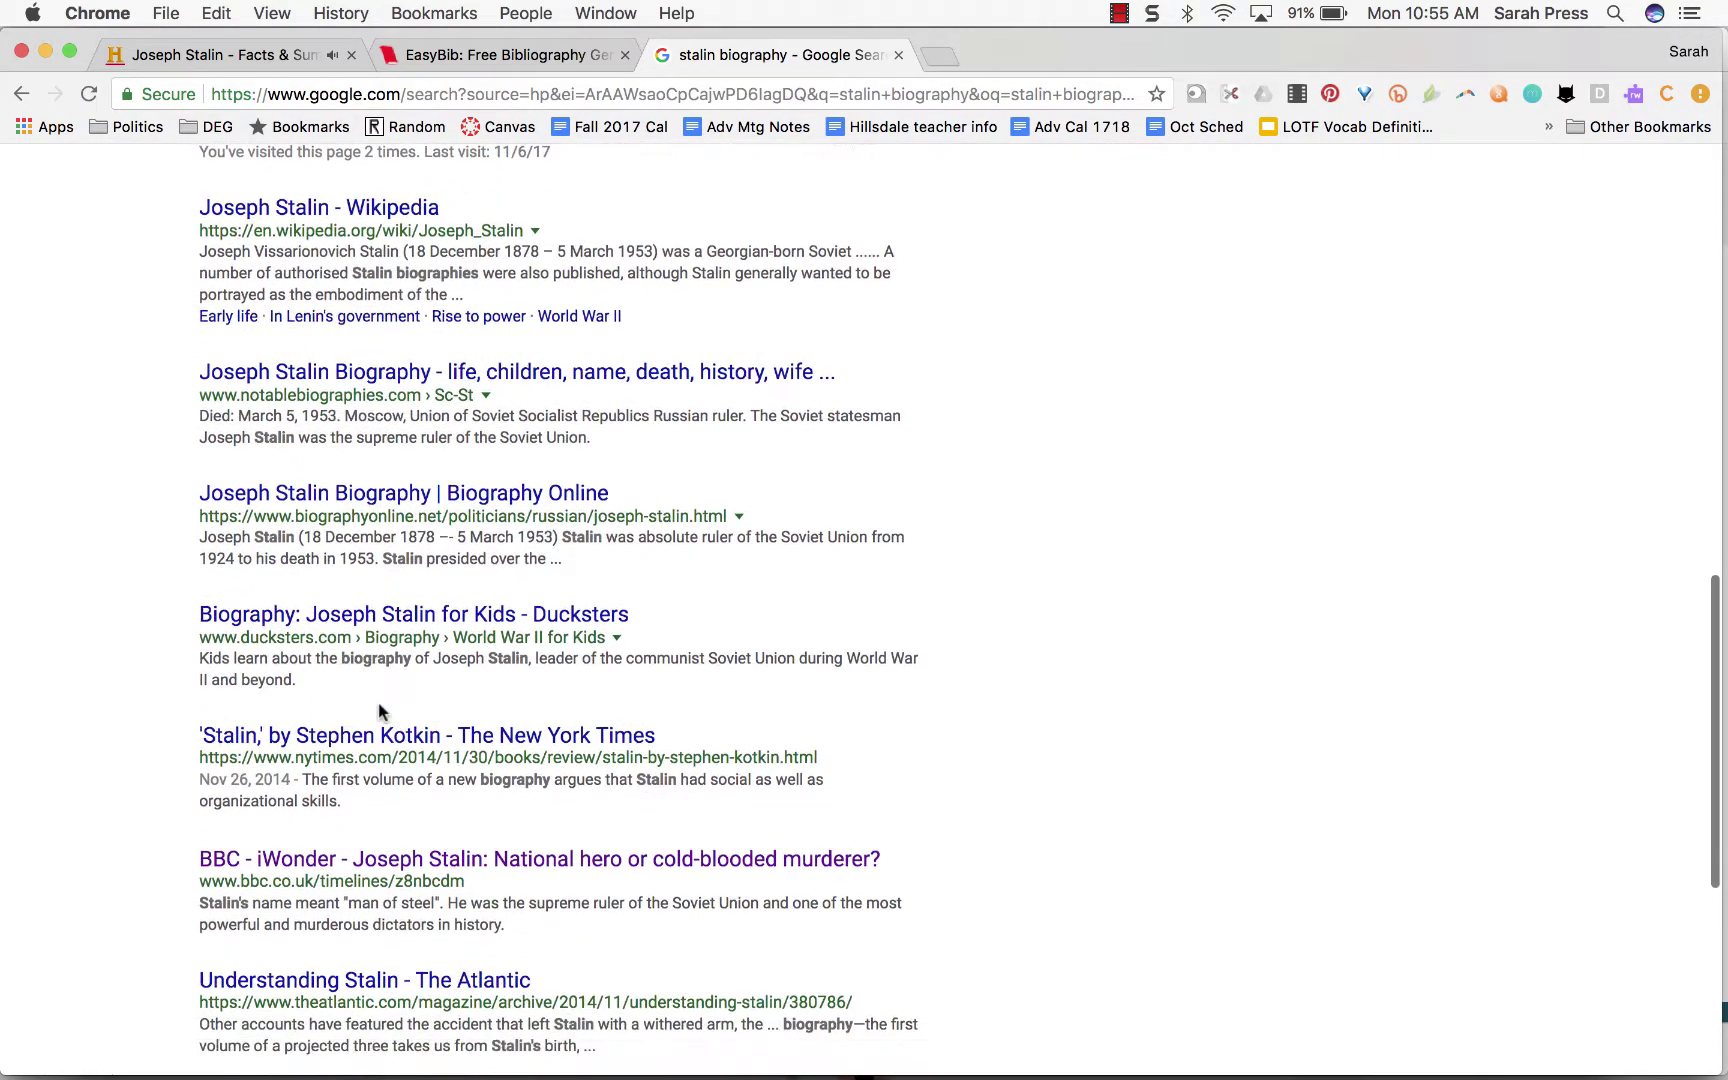
pyautogui.click(302, 866)
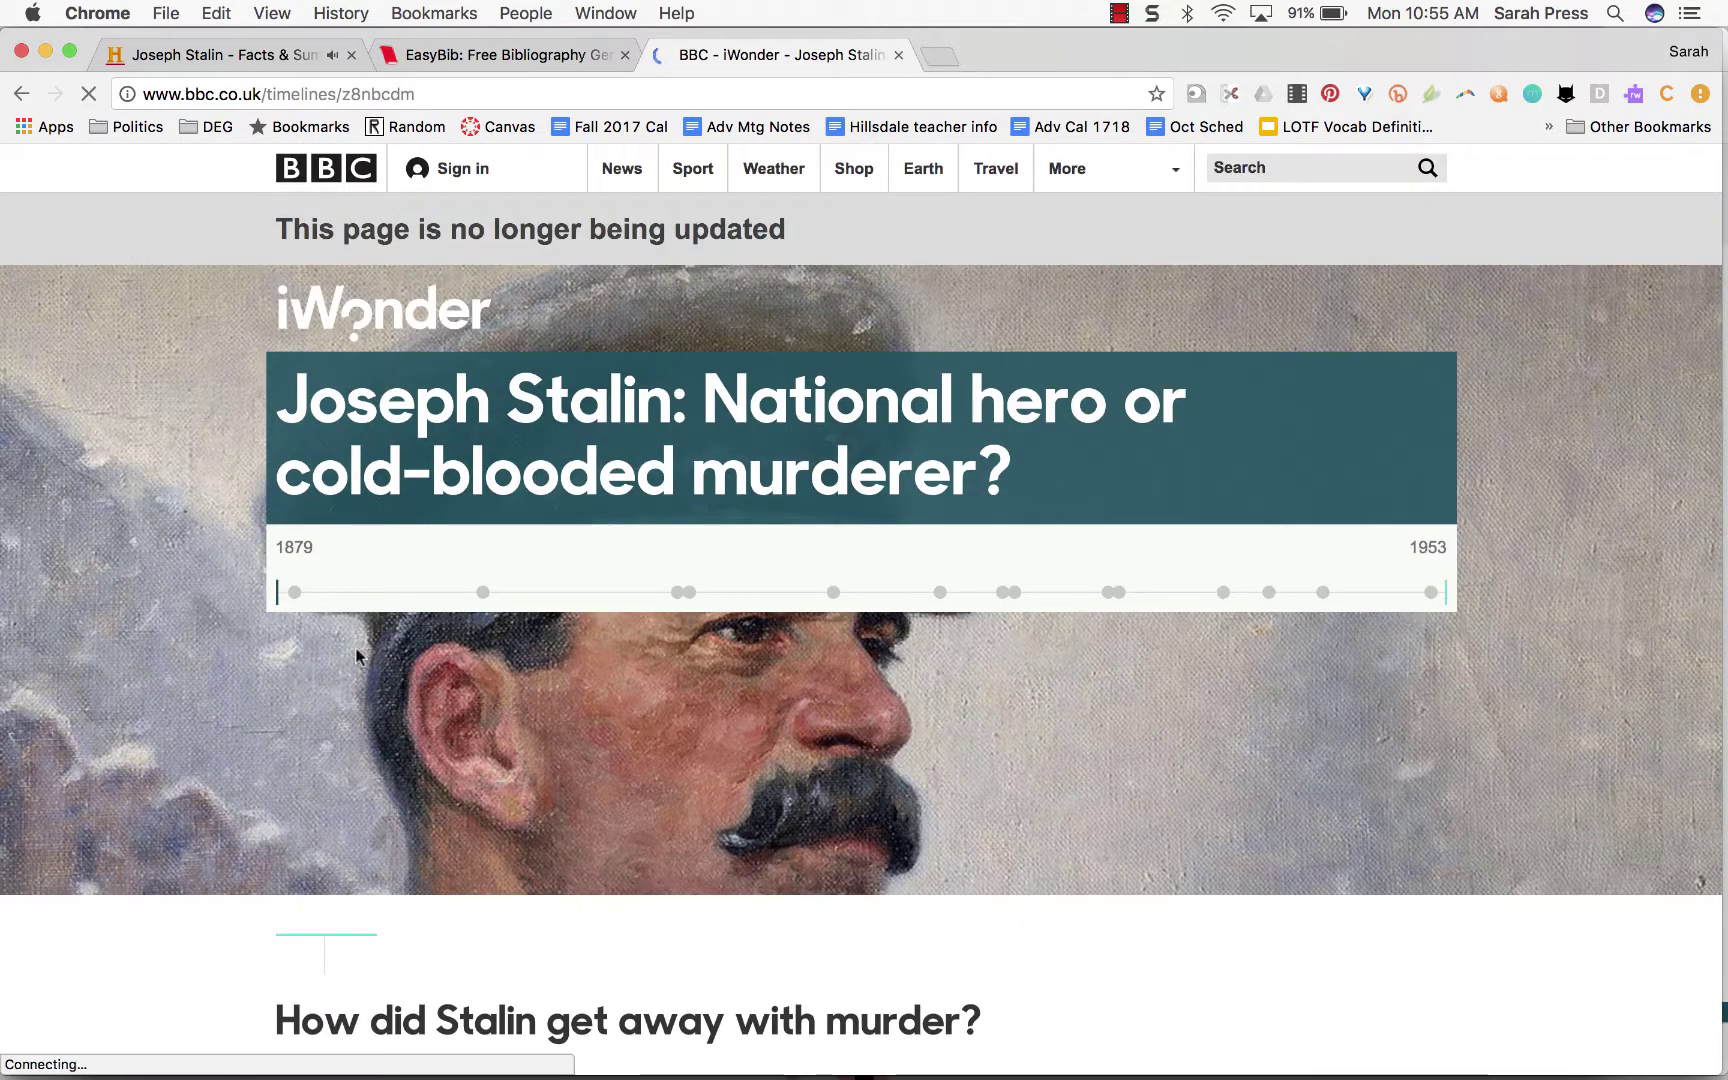
# Step: Scroll through the Stalin timeline and copy its web address
pyautogui.scroll(-10, 450, 644)
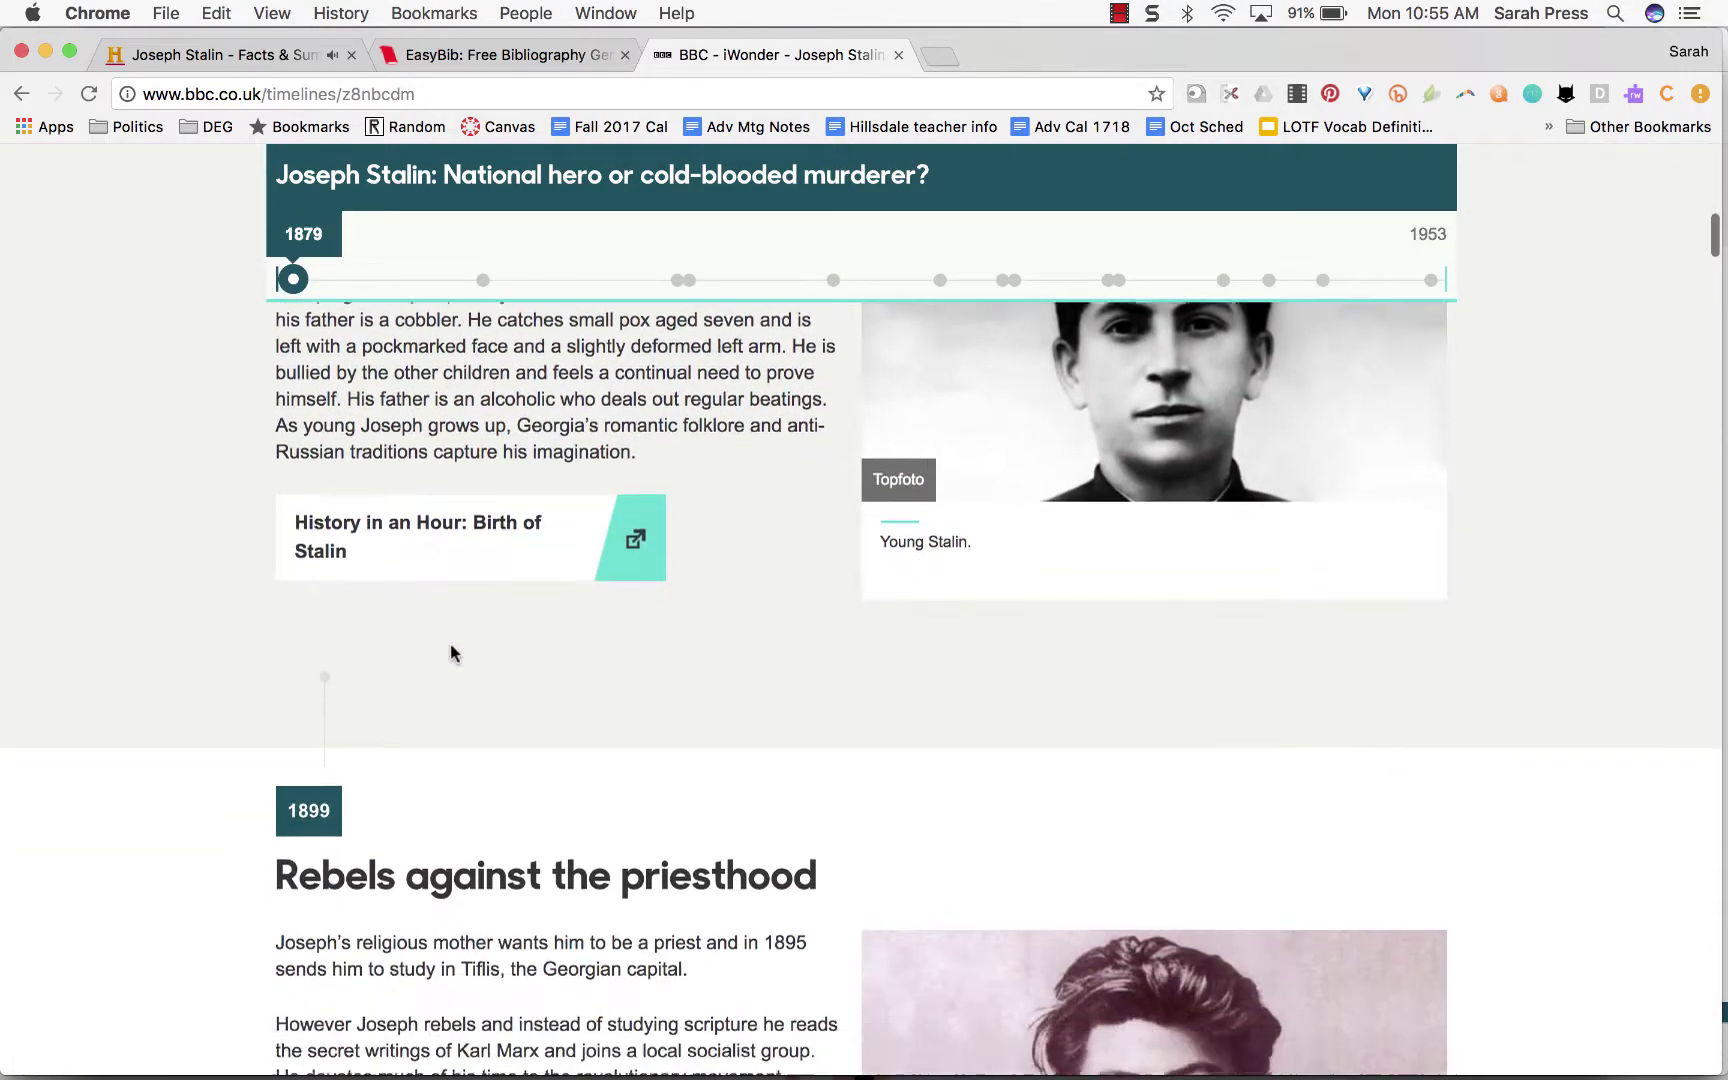
pyautogui.scroll(-15, 450, 650)
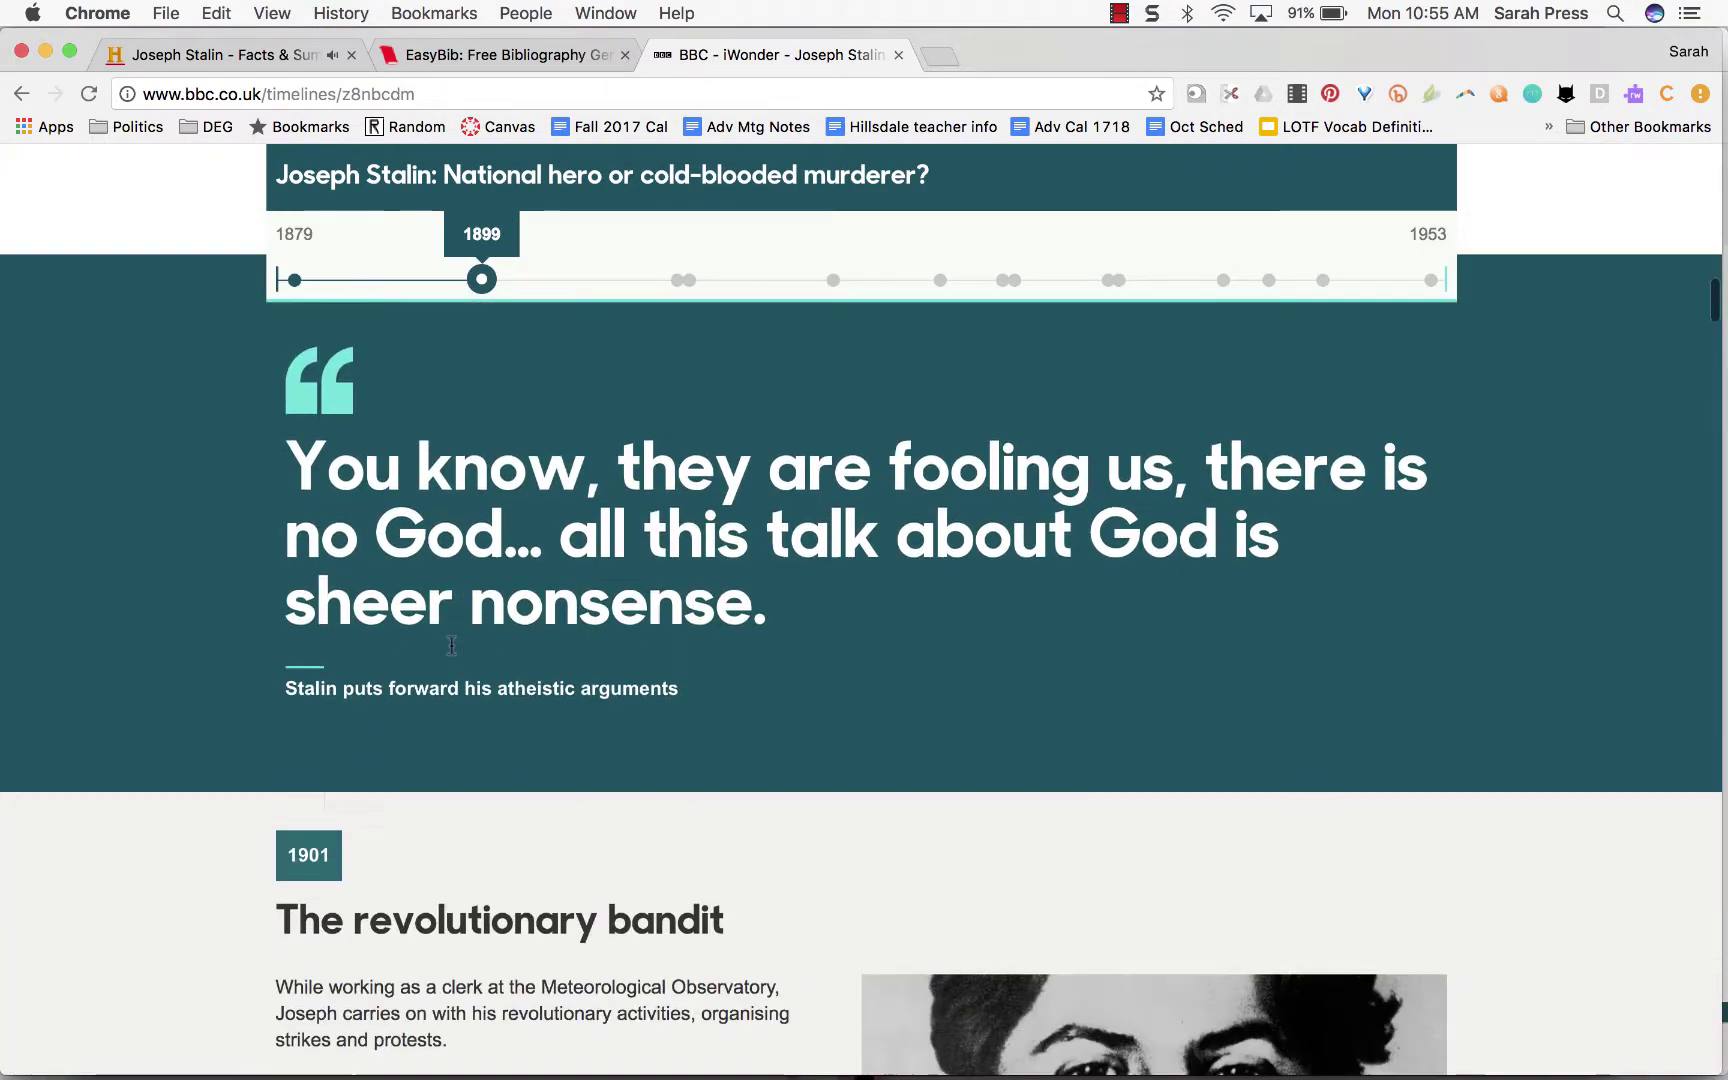
pyautogui.scroll(-10, 451, 645)
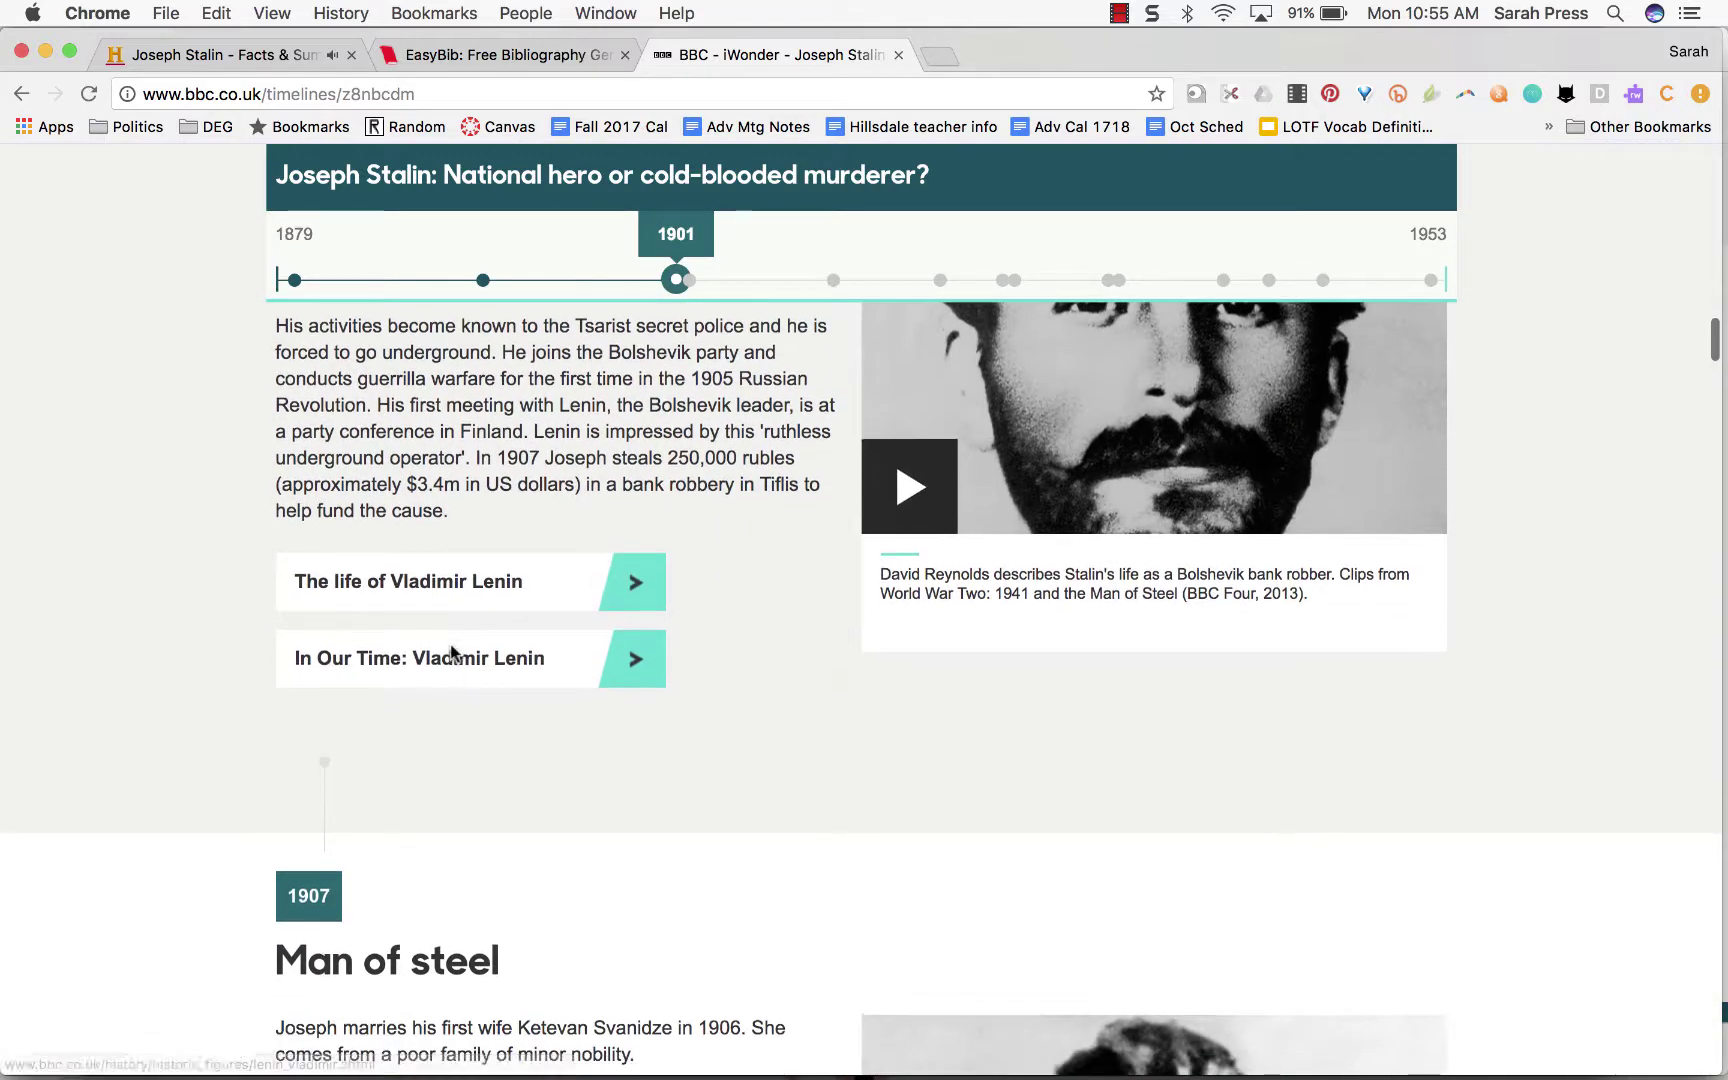
pyautogui.scroll(-8, 451, 656)
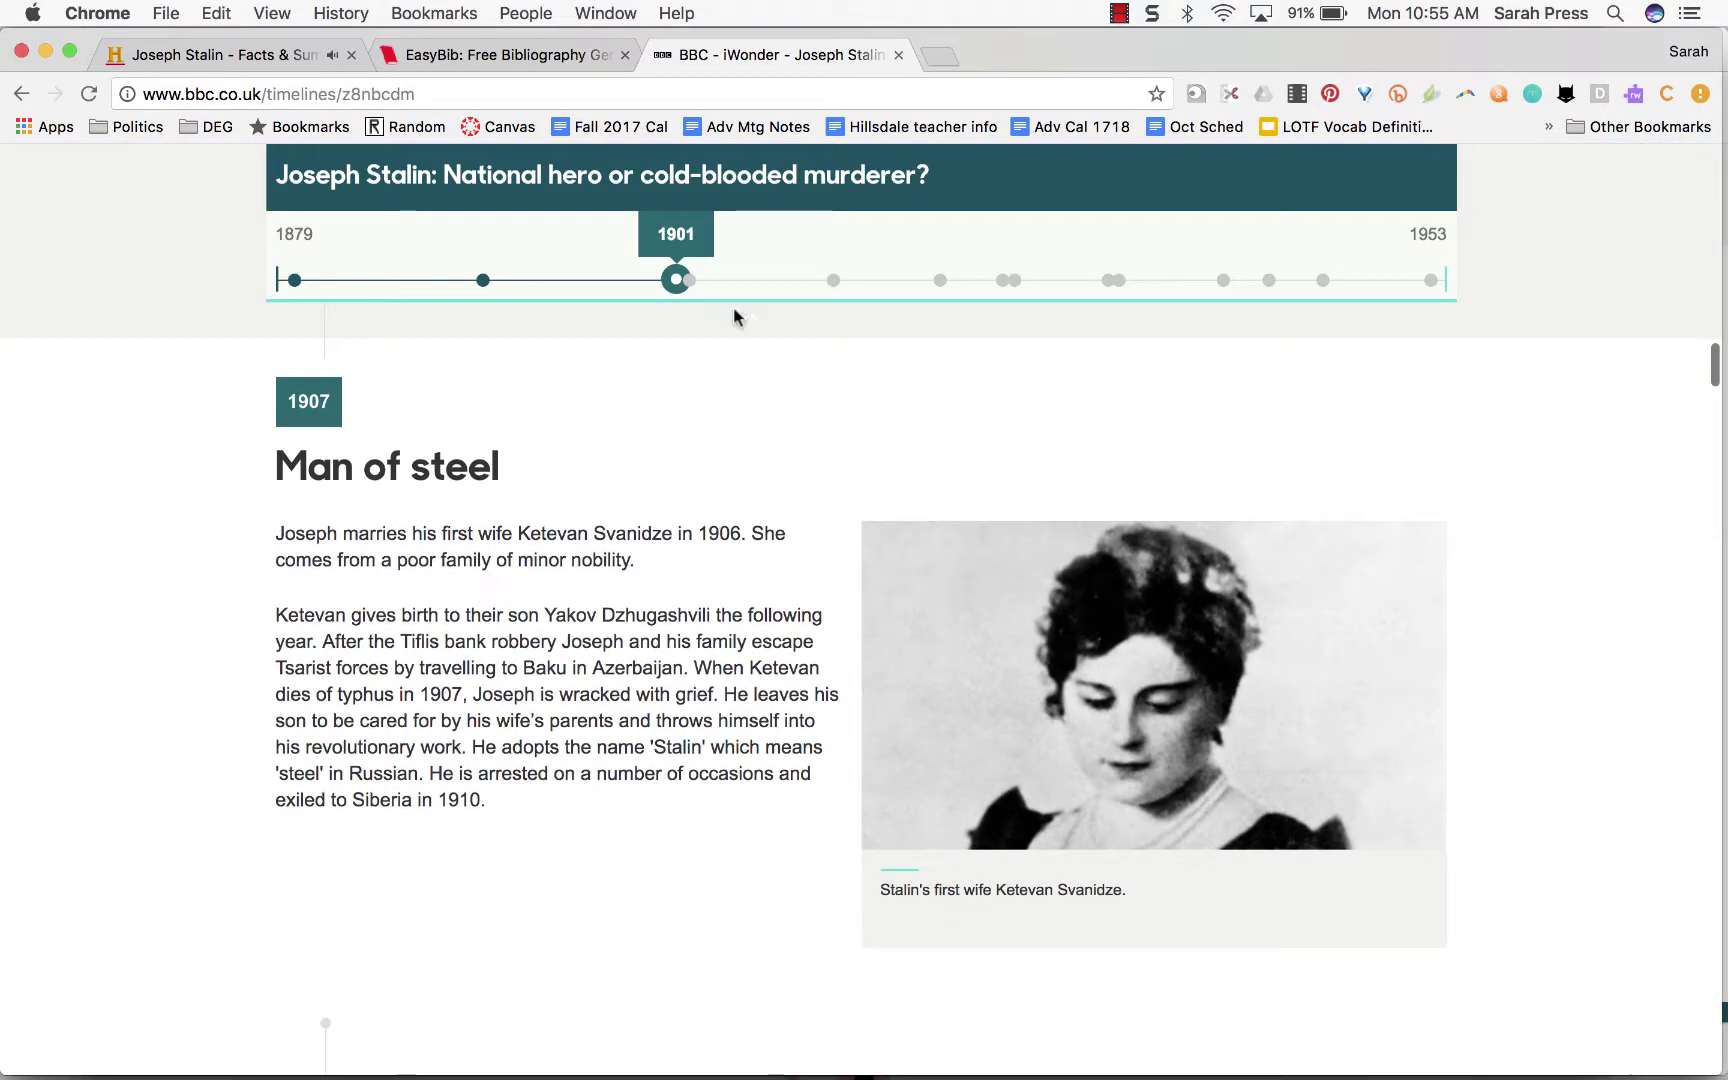
pyautogui.scroll(-11, 752, 482)
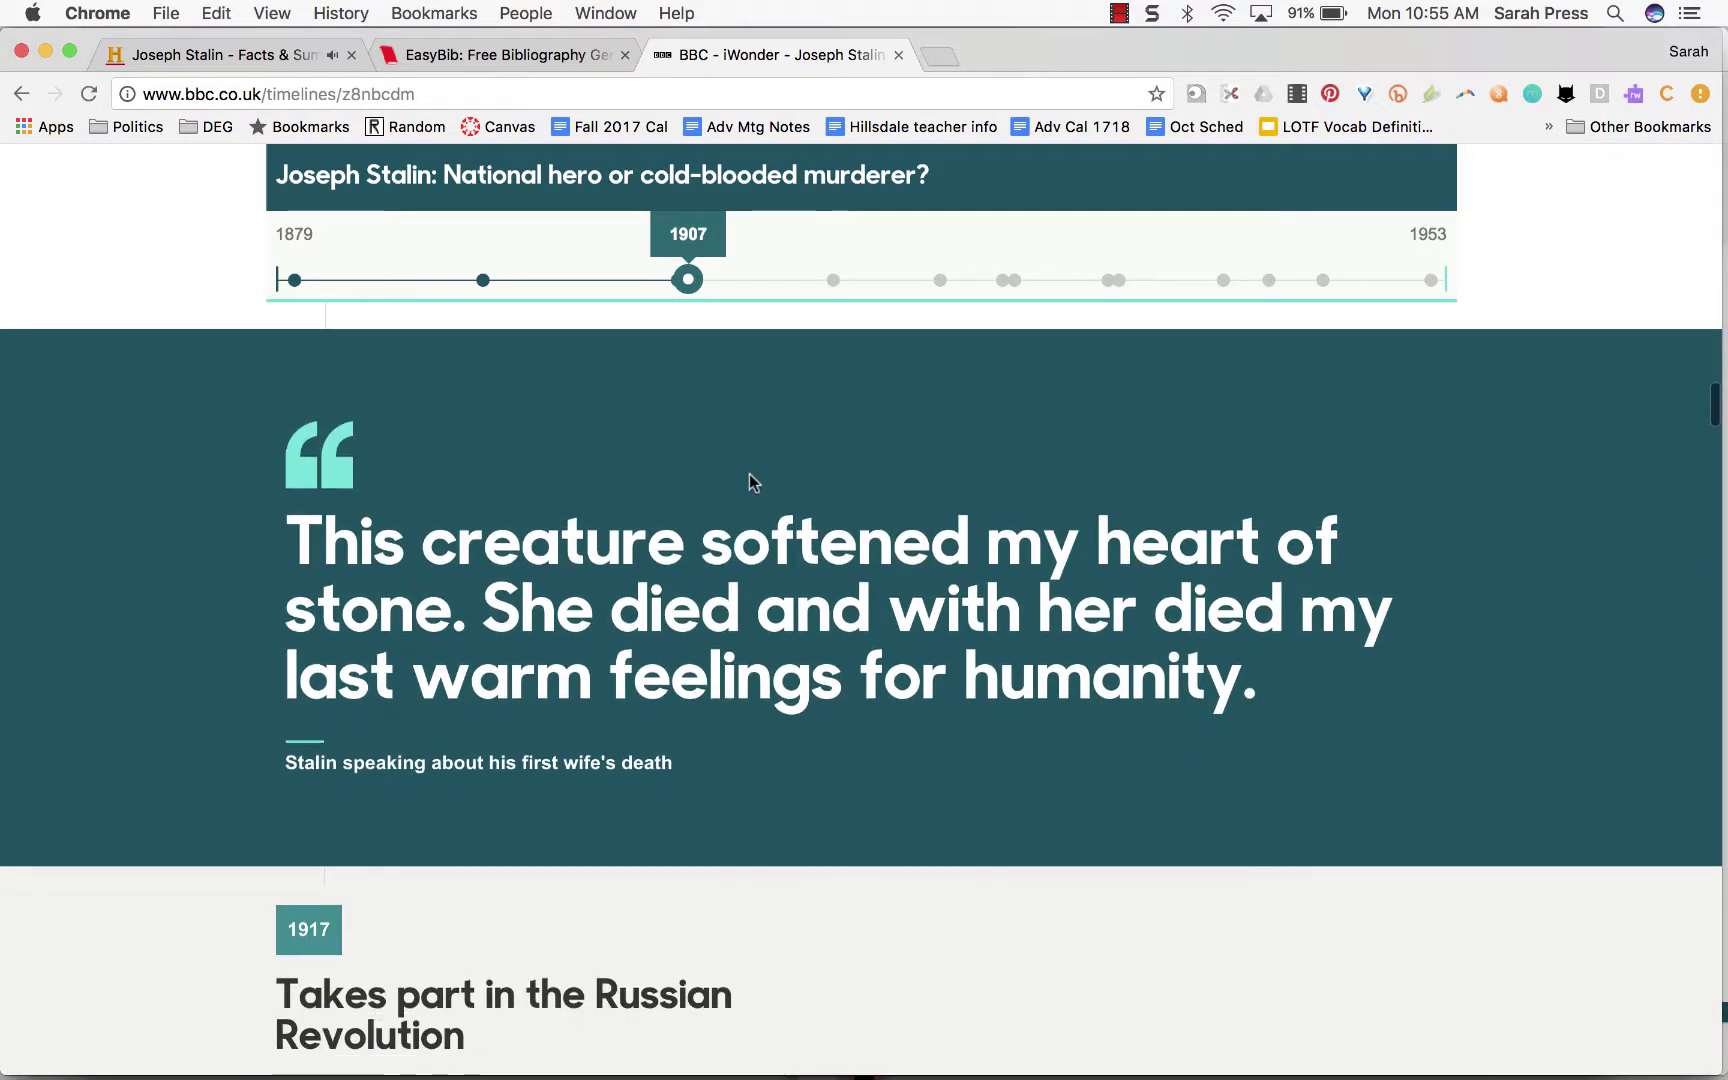
pyautogui.scroll(-20, 489, 533)
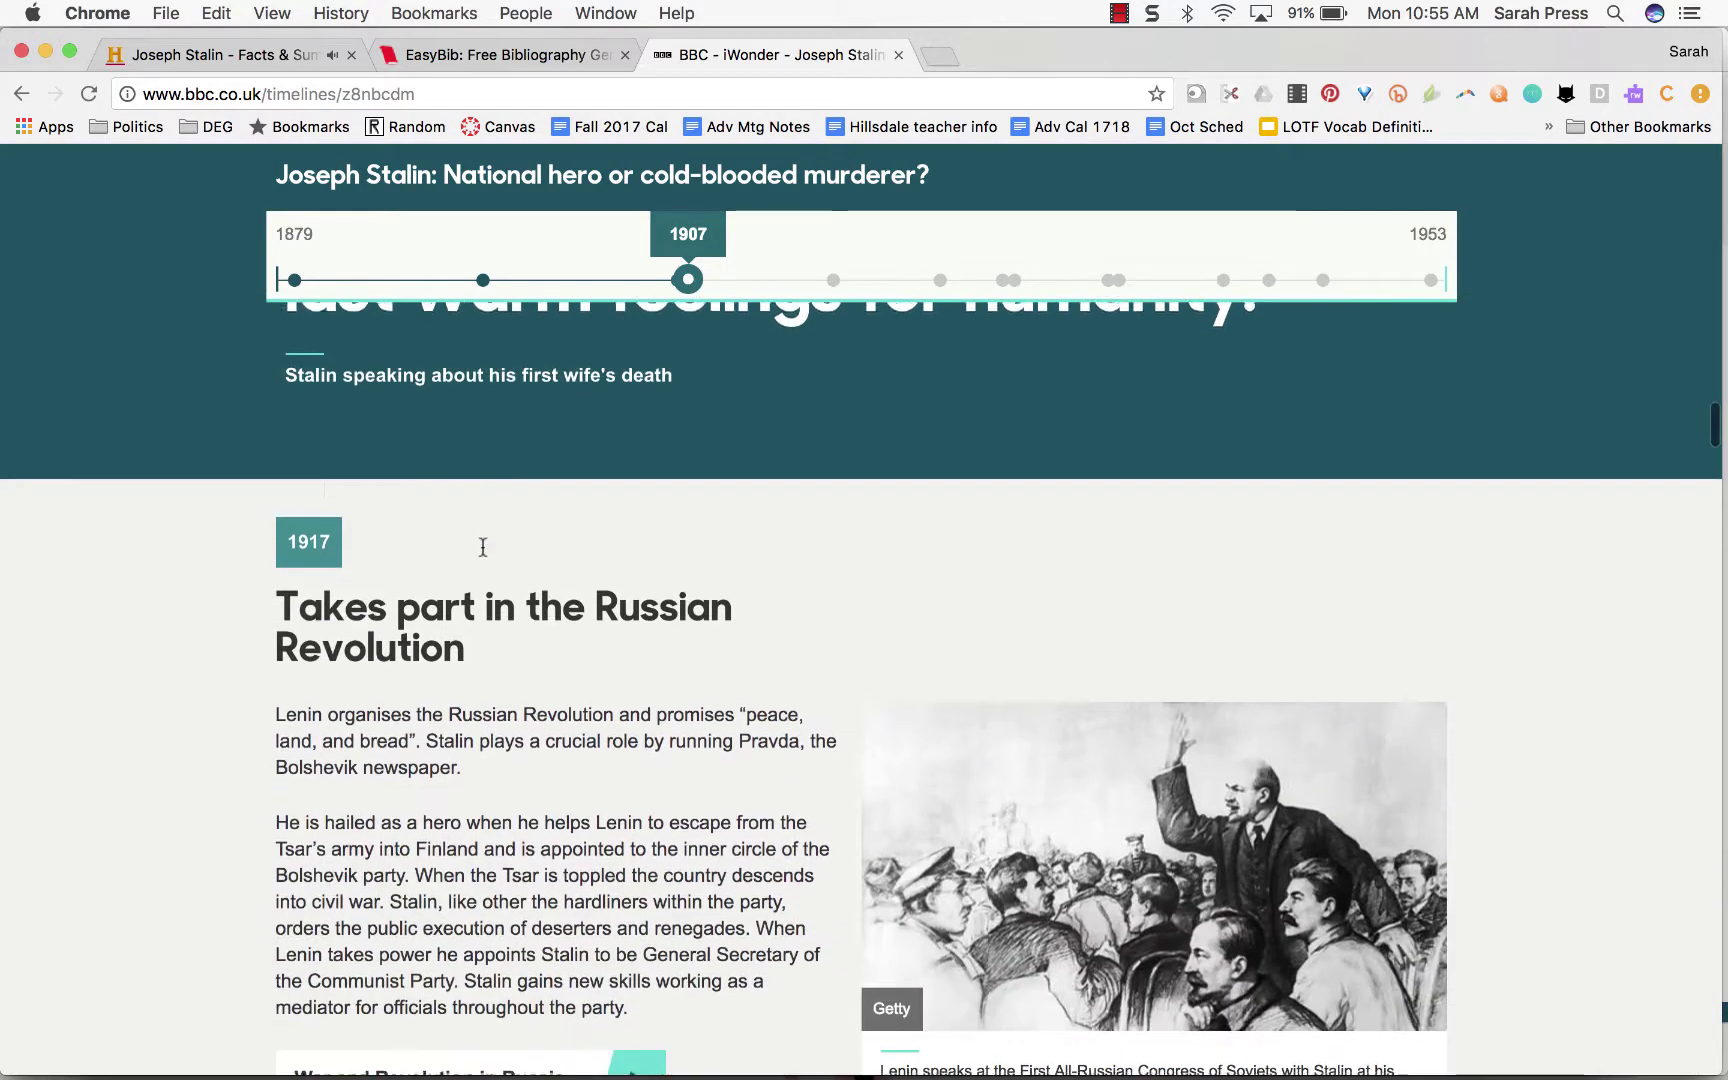
pyautogui.scroll(-15, 483, 550)
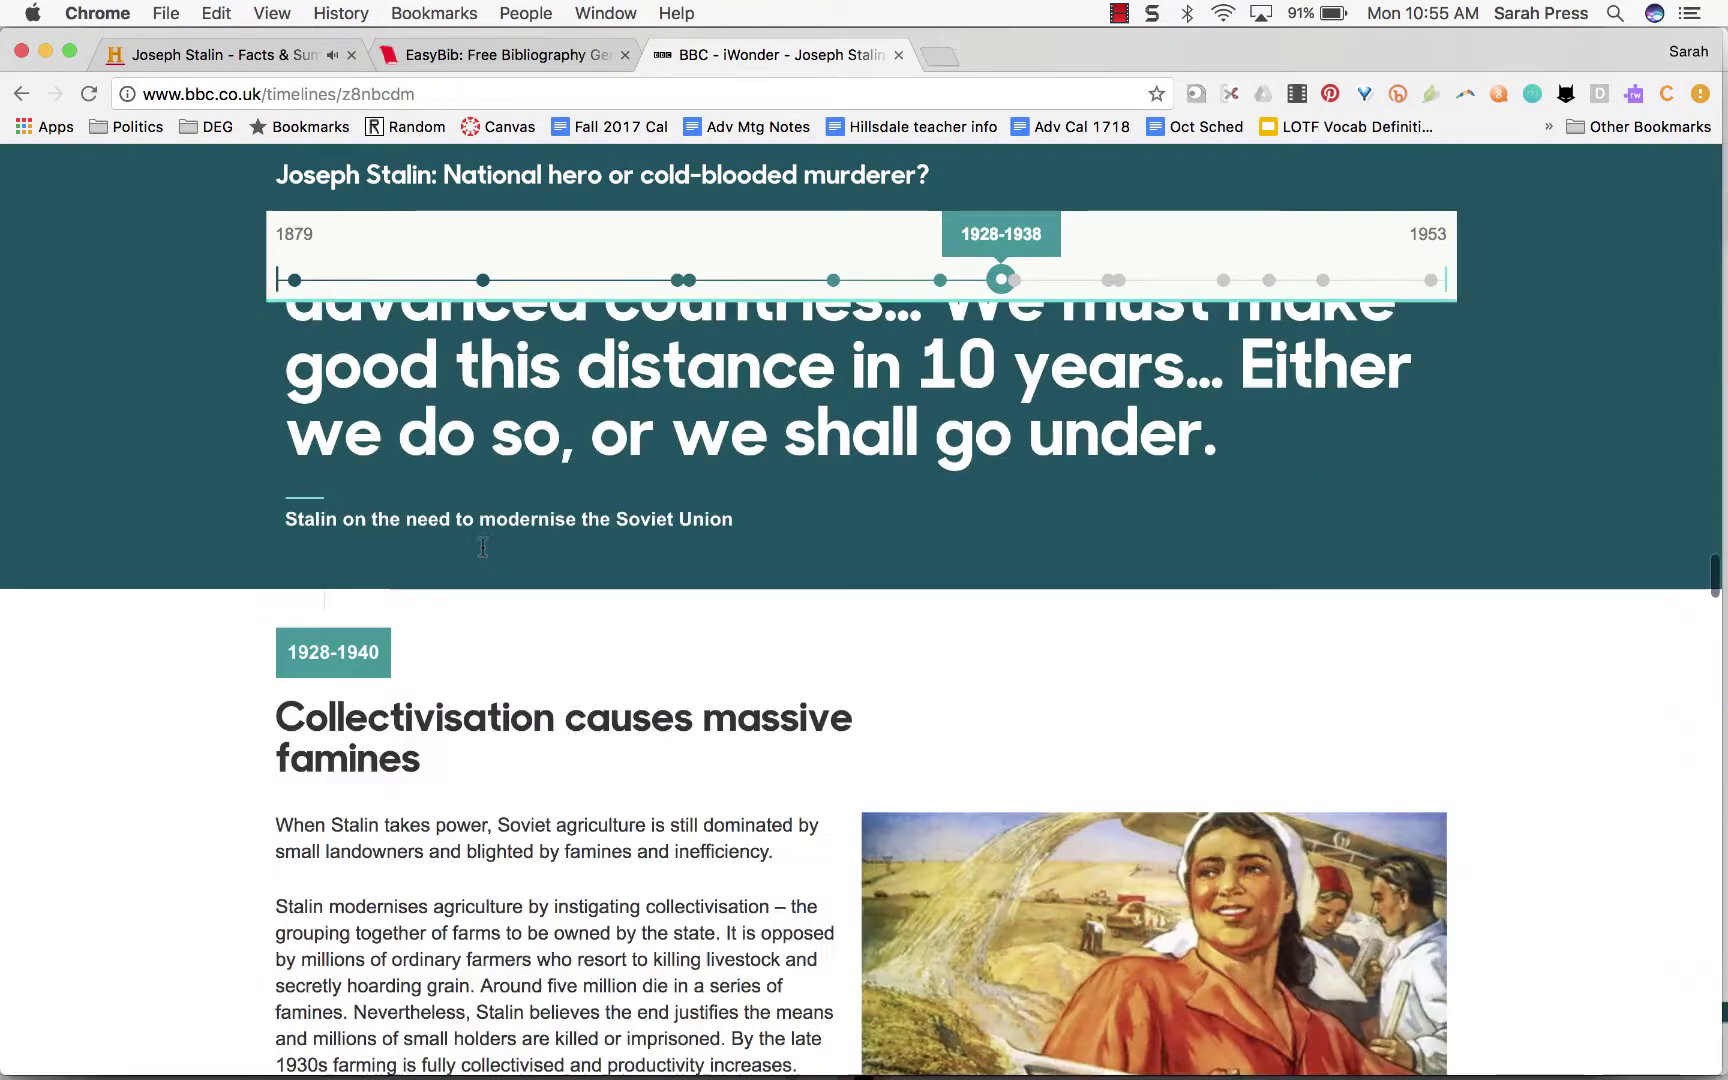
pyautogui.scroll(20, 485, 555)
pyautogui.scroll(15, 485, 555)
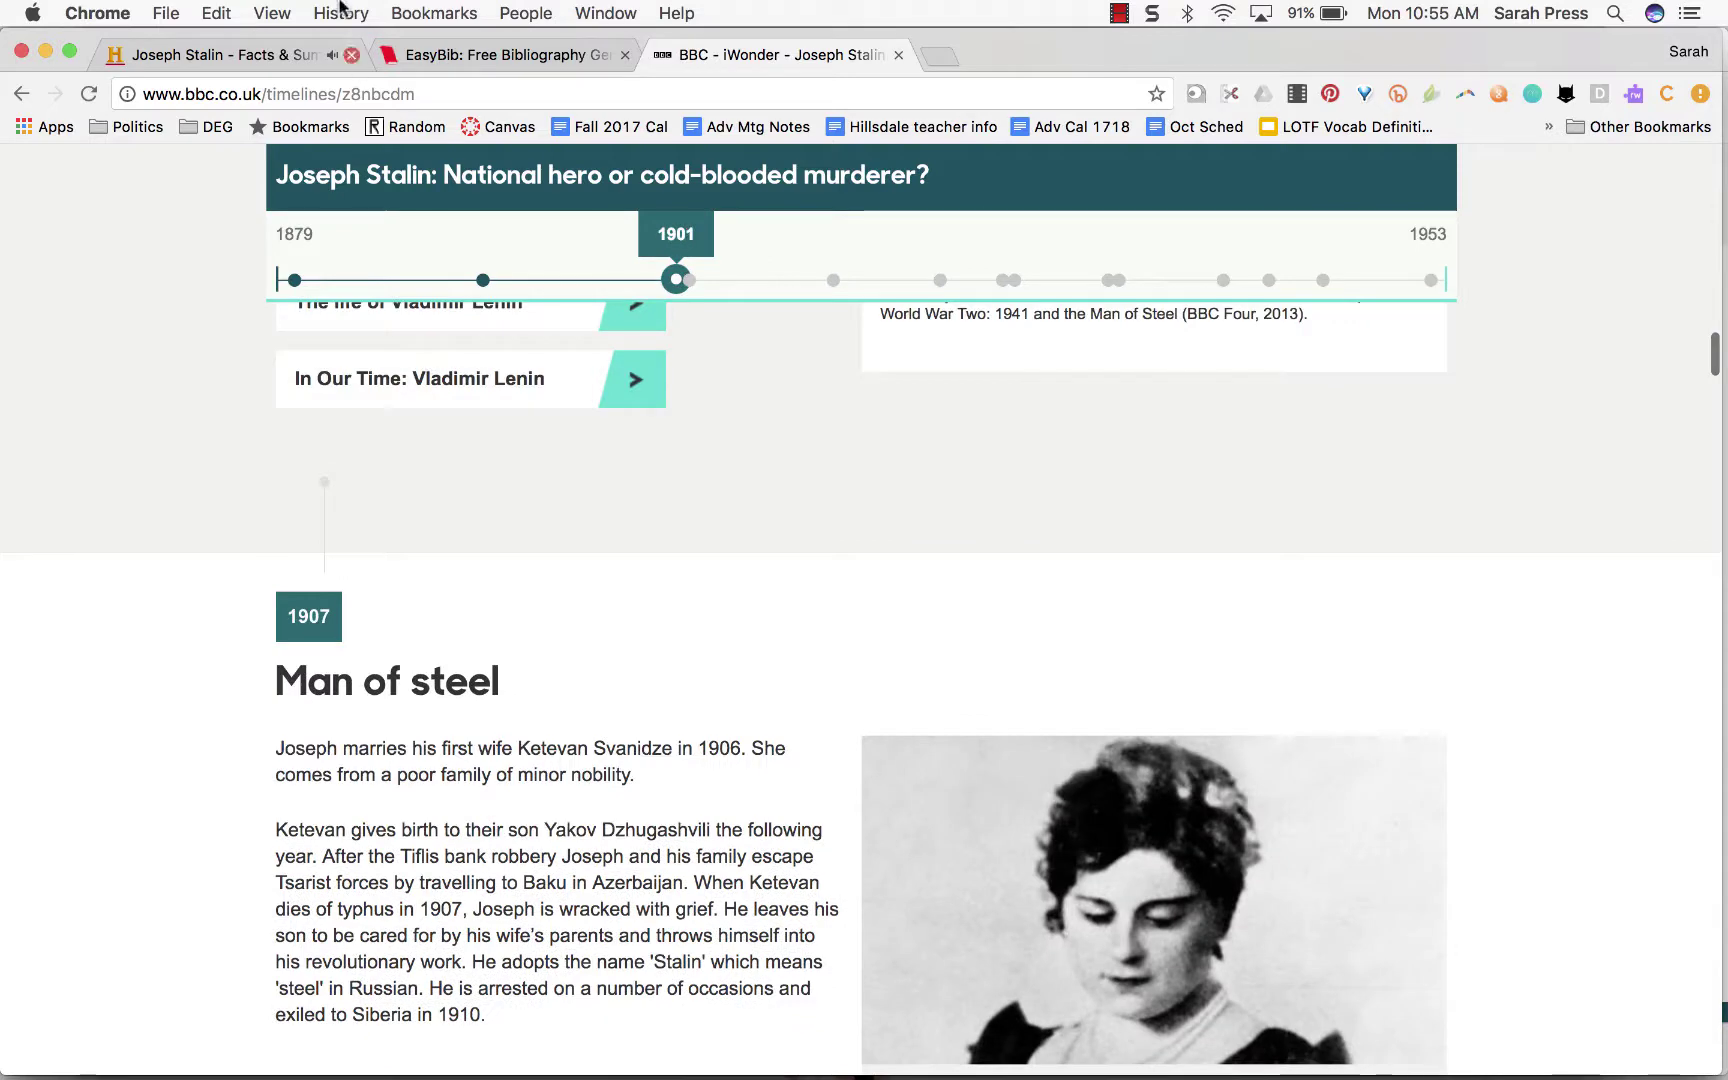
pyautogui.click(315, 100)
pyautogui.press('super+c')
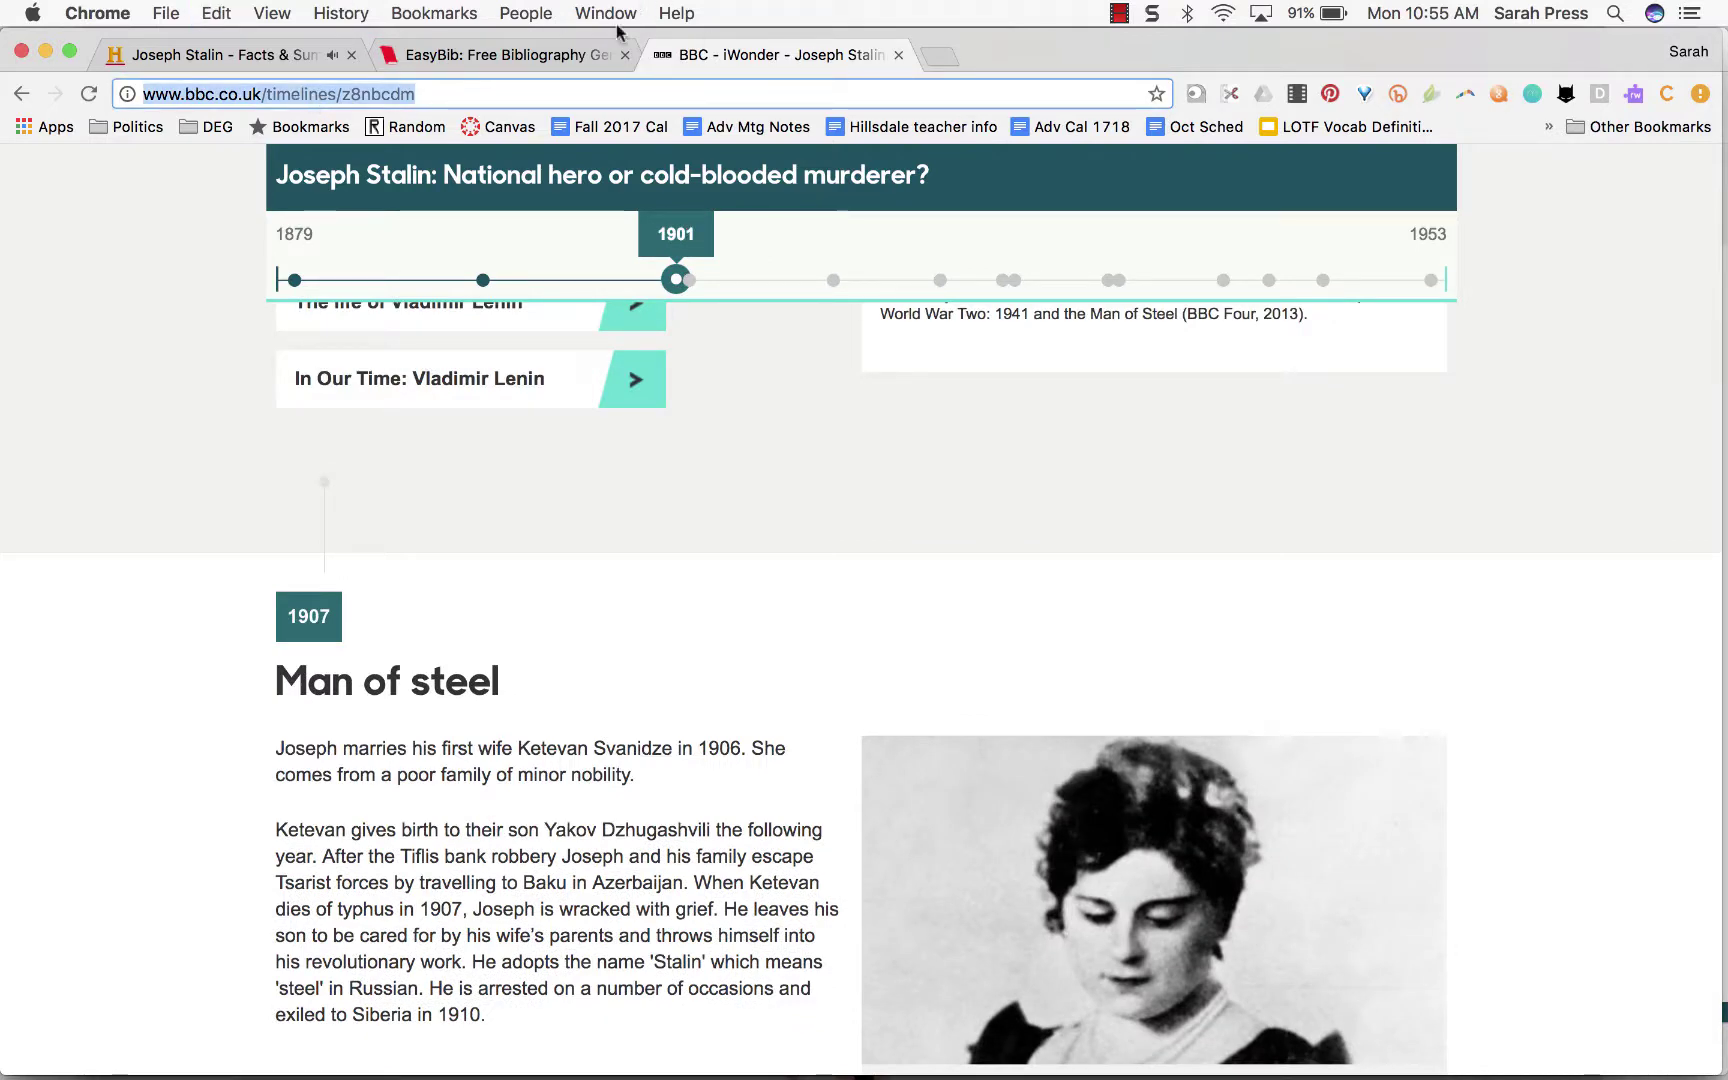
# Step: Look up the BBC timeline URL in EasyBib's website citation search
pyautogui.click(470, 57)
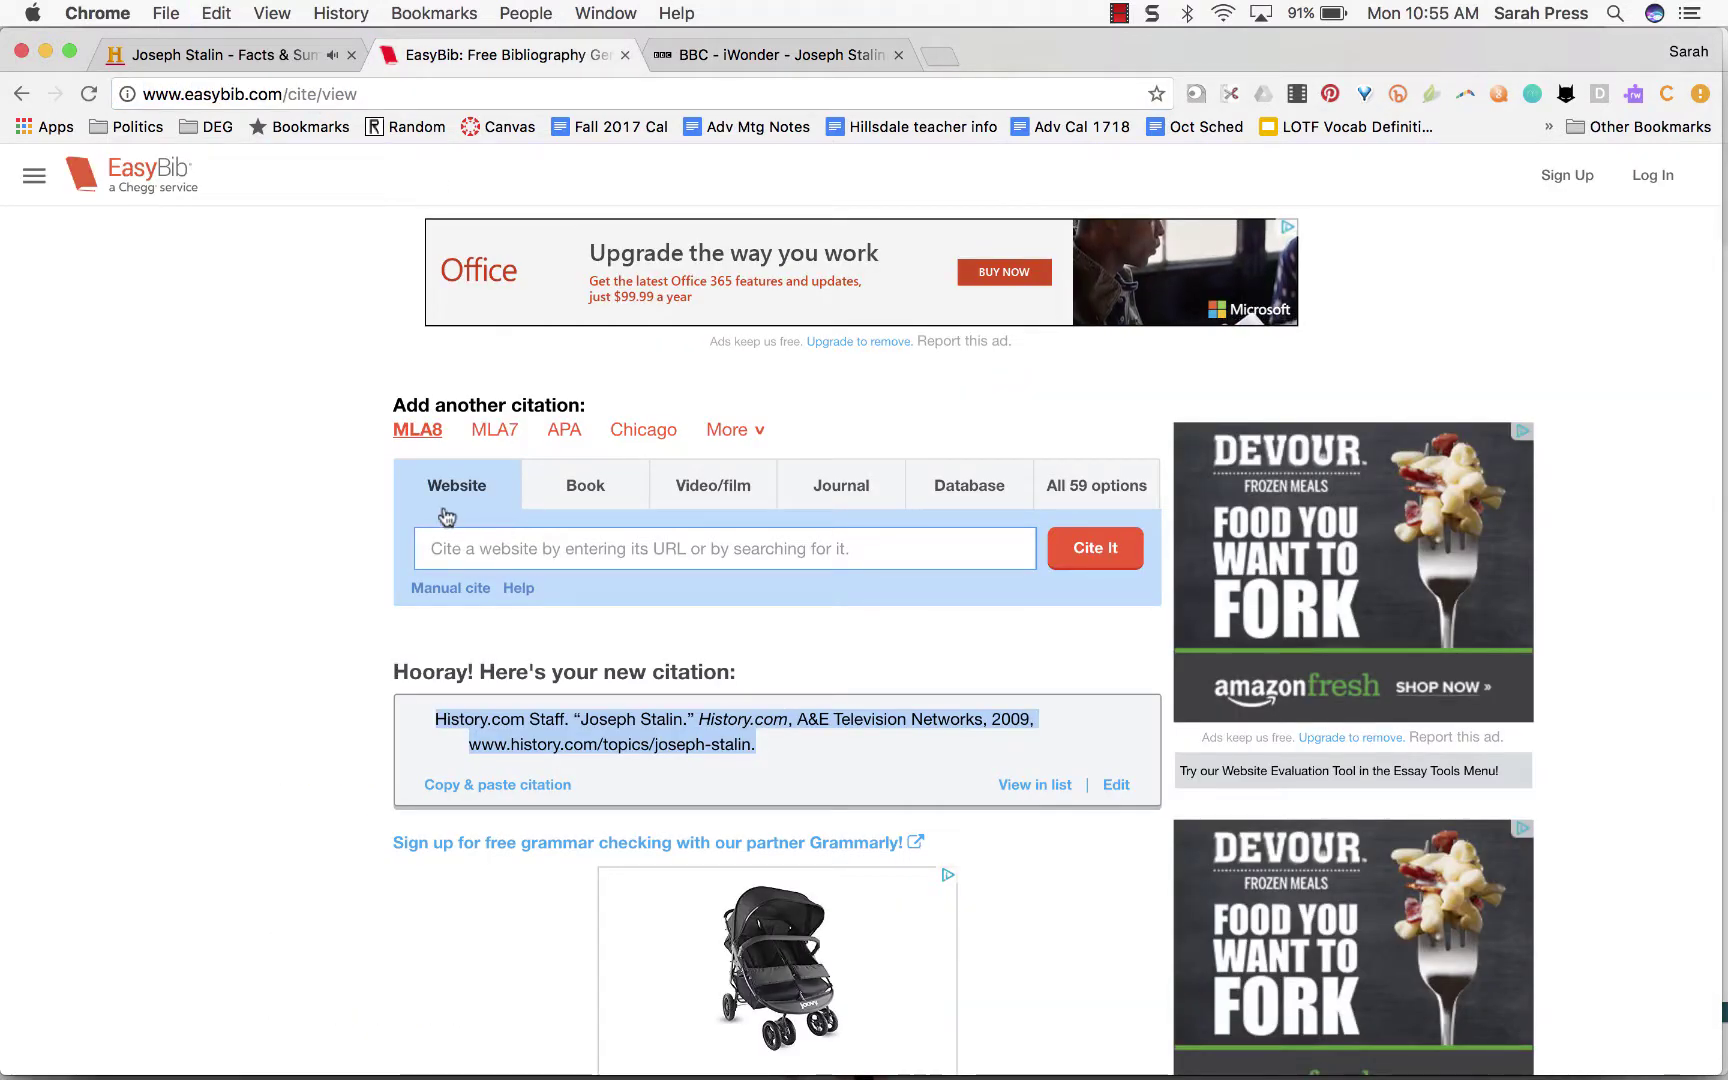
pyautogui.click(447, 549)
pyautogui.press('super+v')
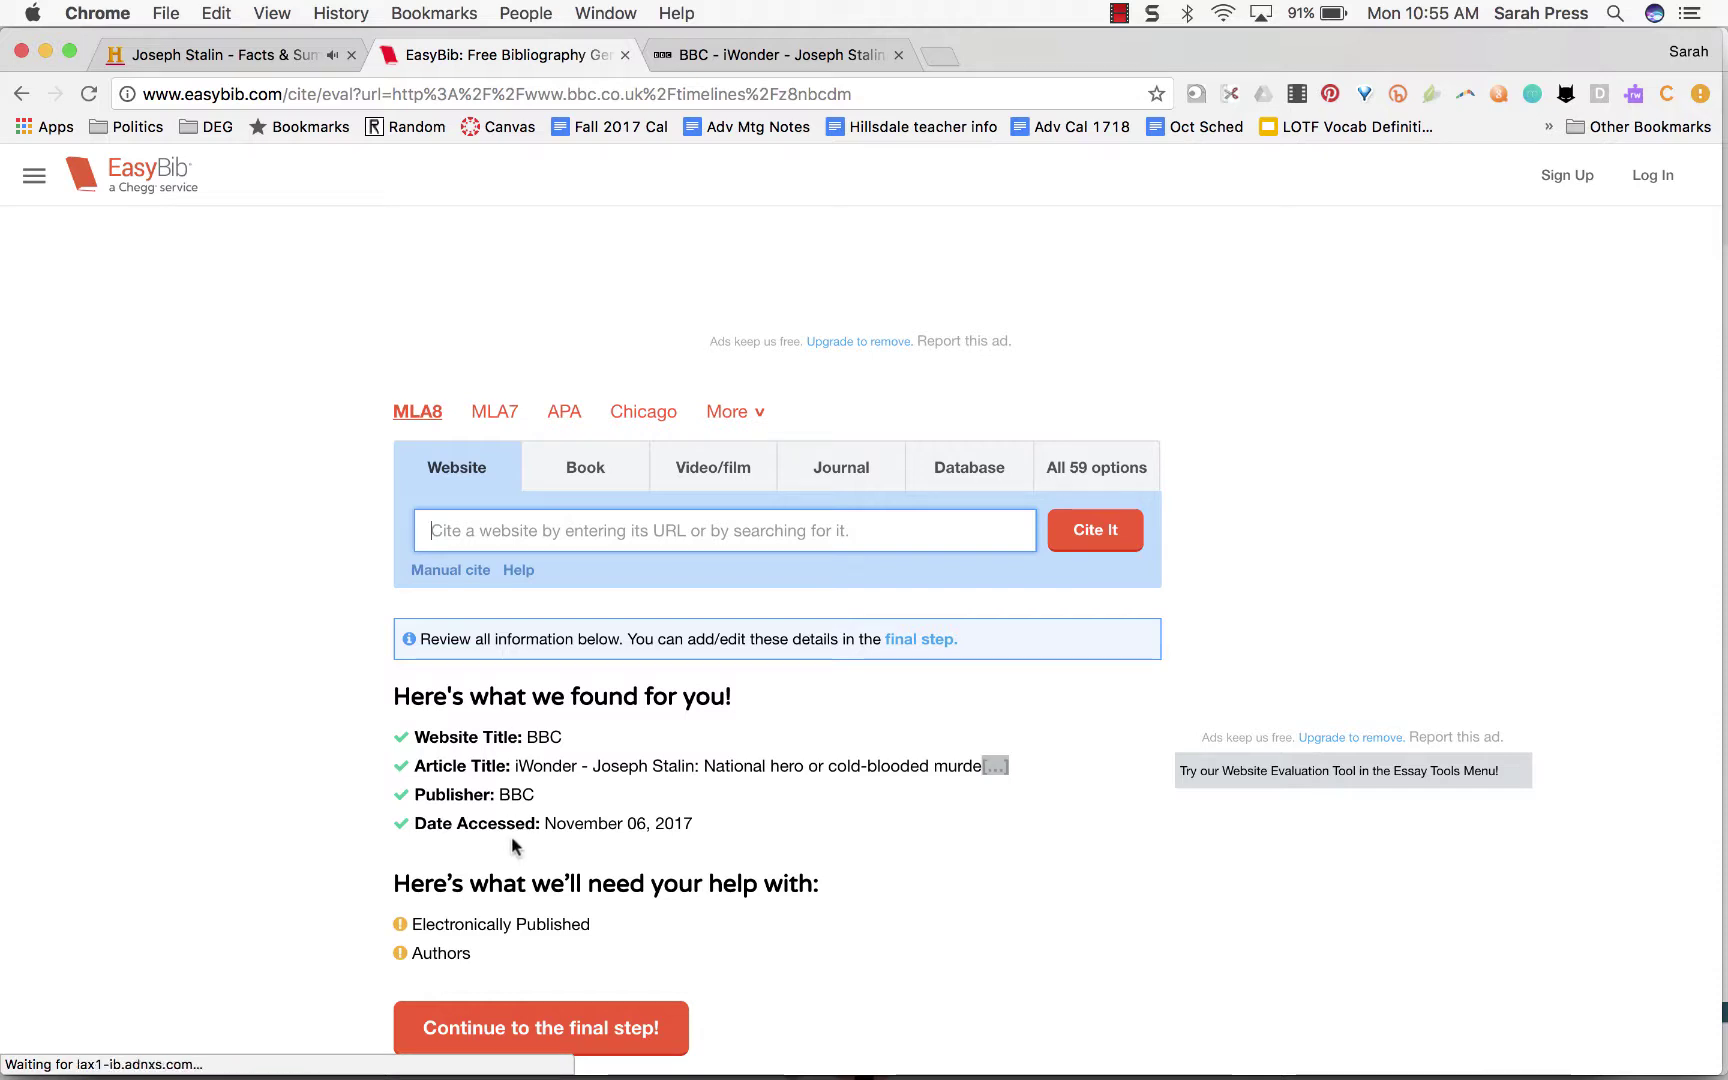
# Step: Continue to the final form and trim the iWonder prefix from the article title
pyautogui.click(483, 1024)
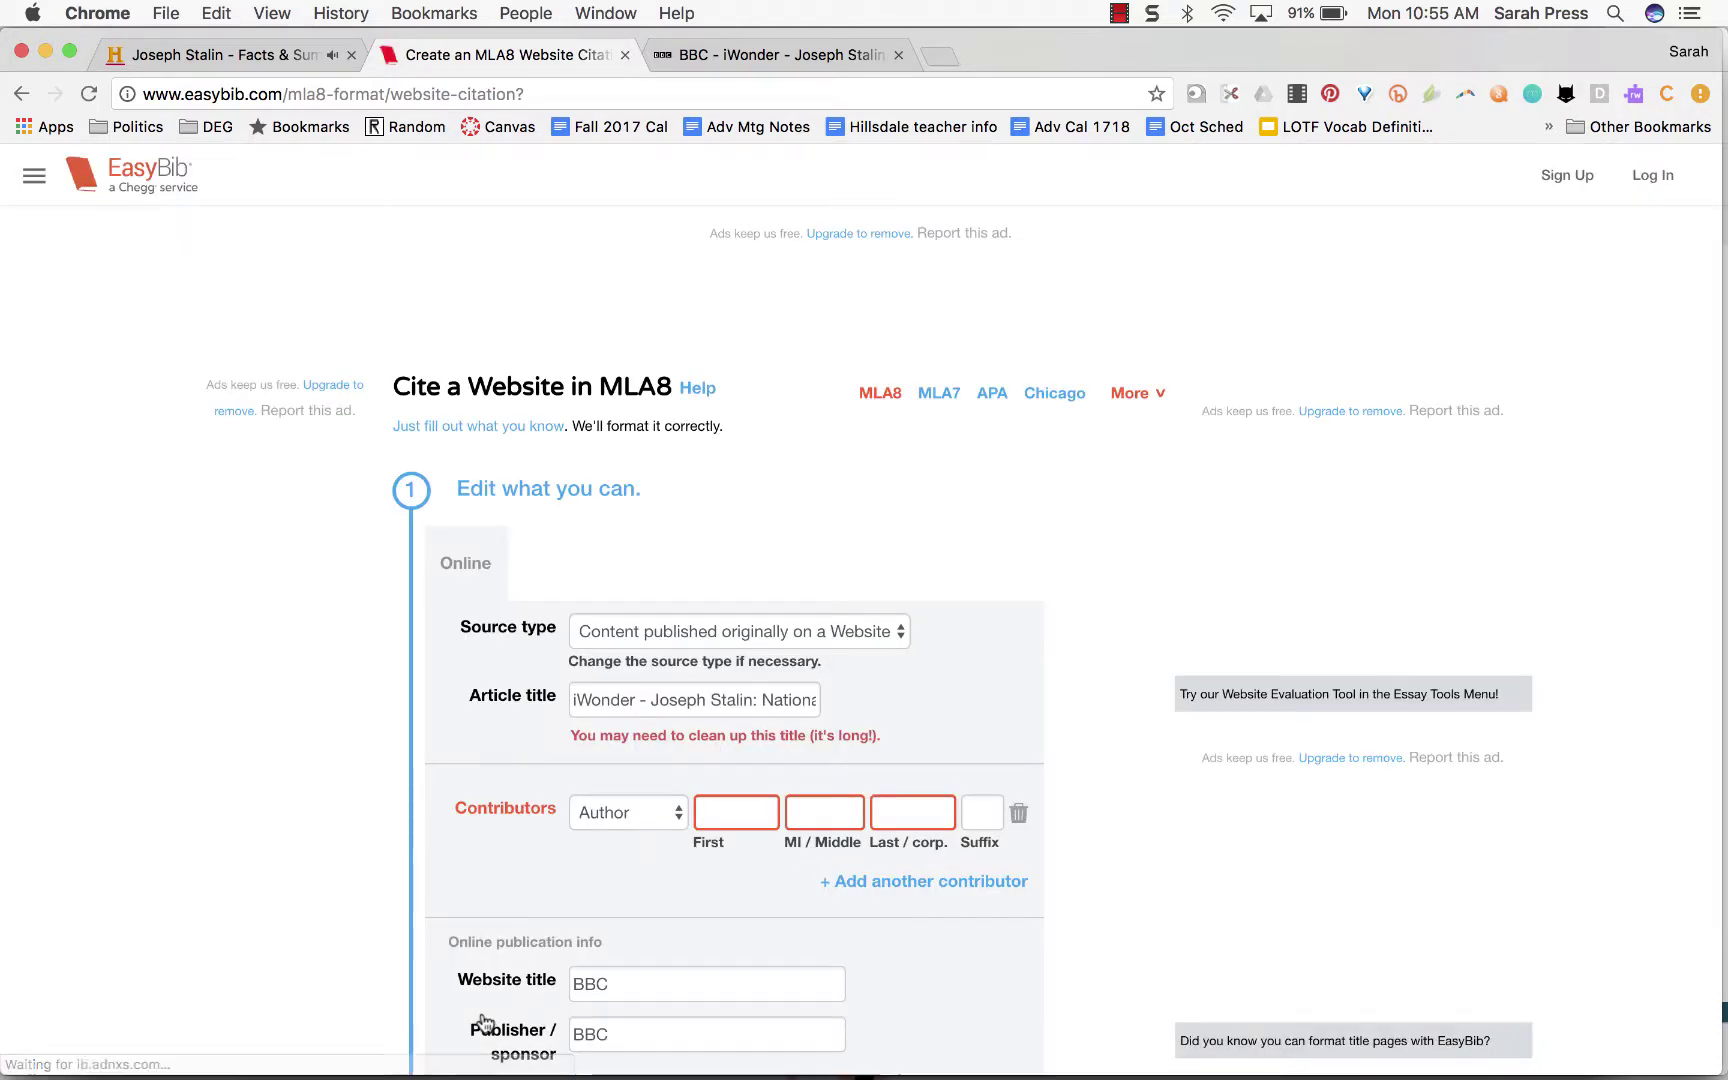
pyautogui.scroll(-3, 547, 782)
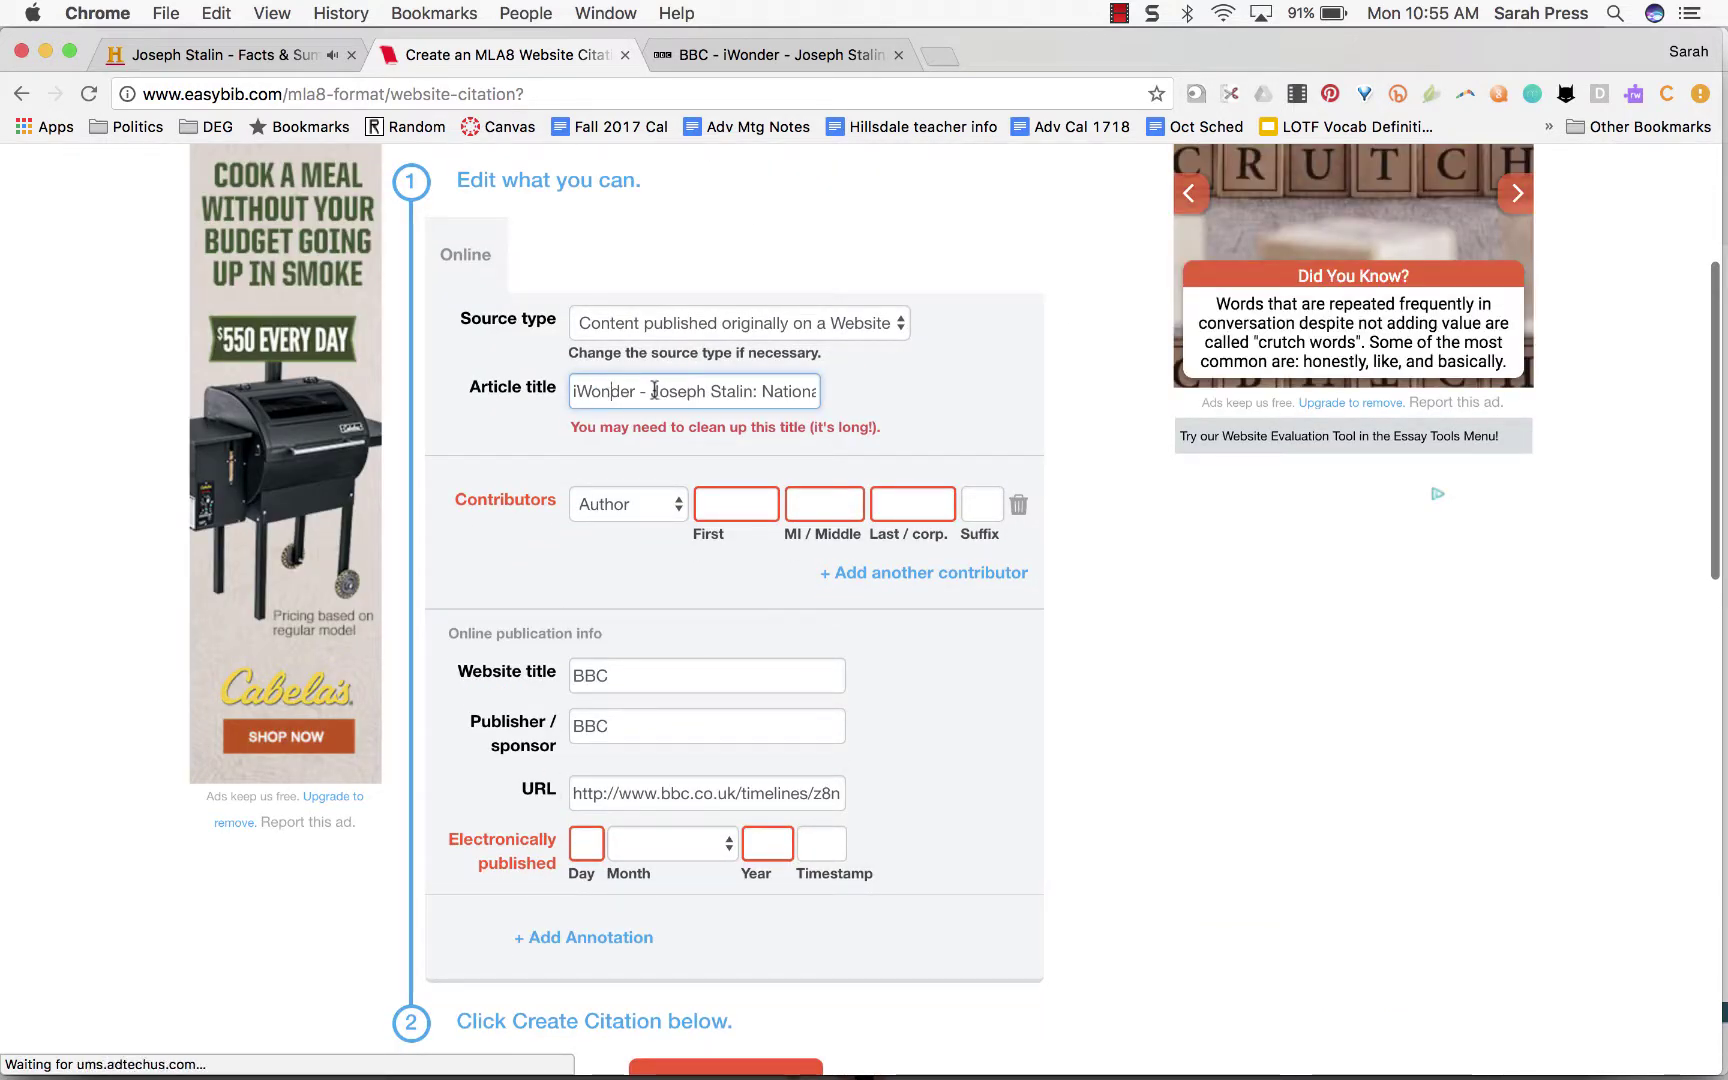
pyautogui.moveTo(650, 393); pyautogui.dragTo(577, 391)
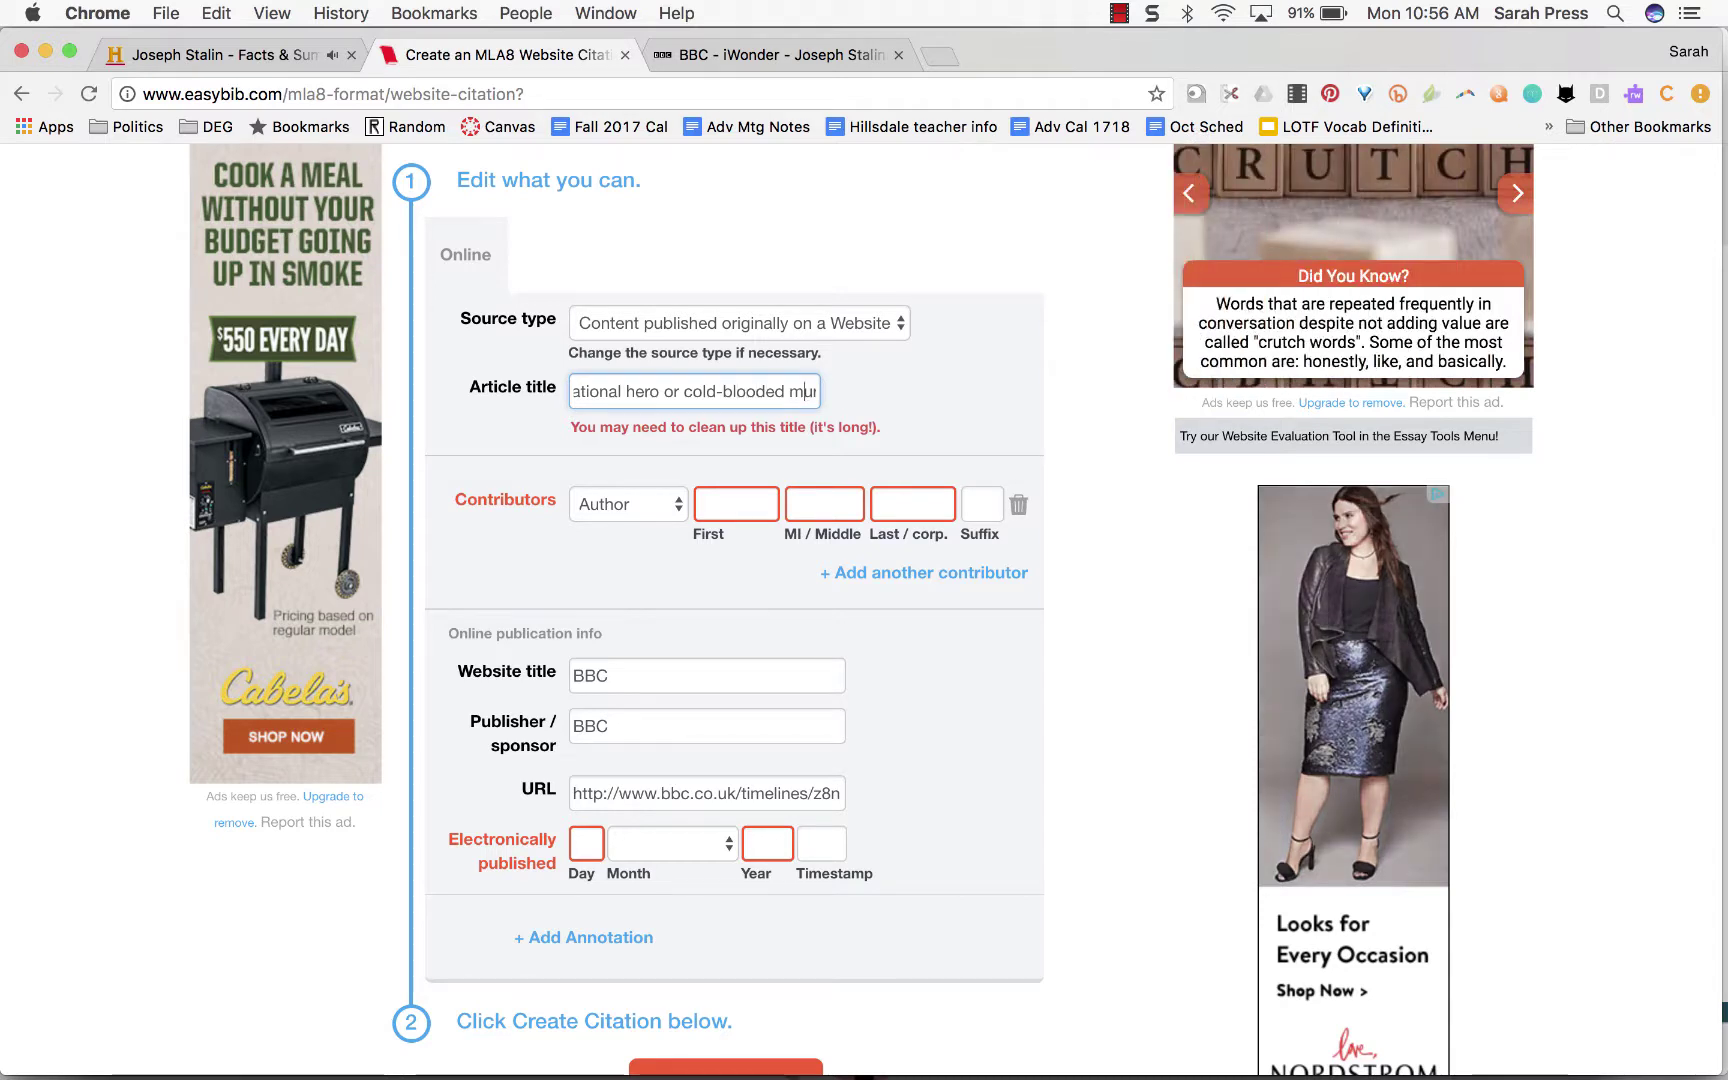
pyautogui.press('End')
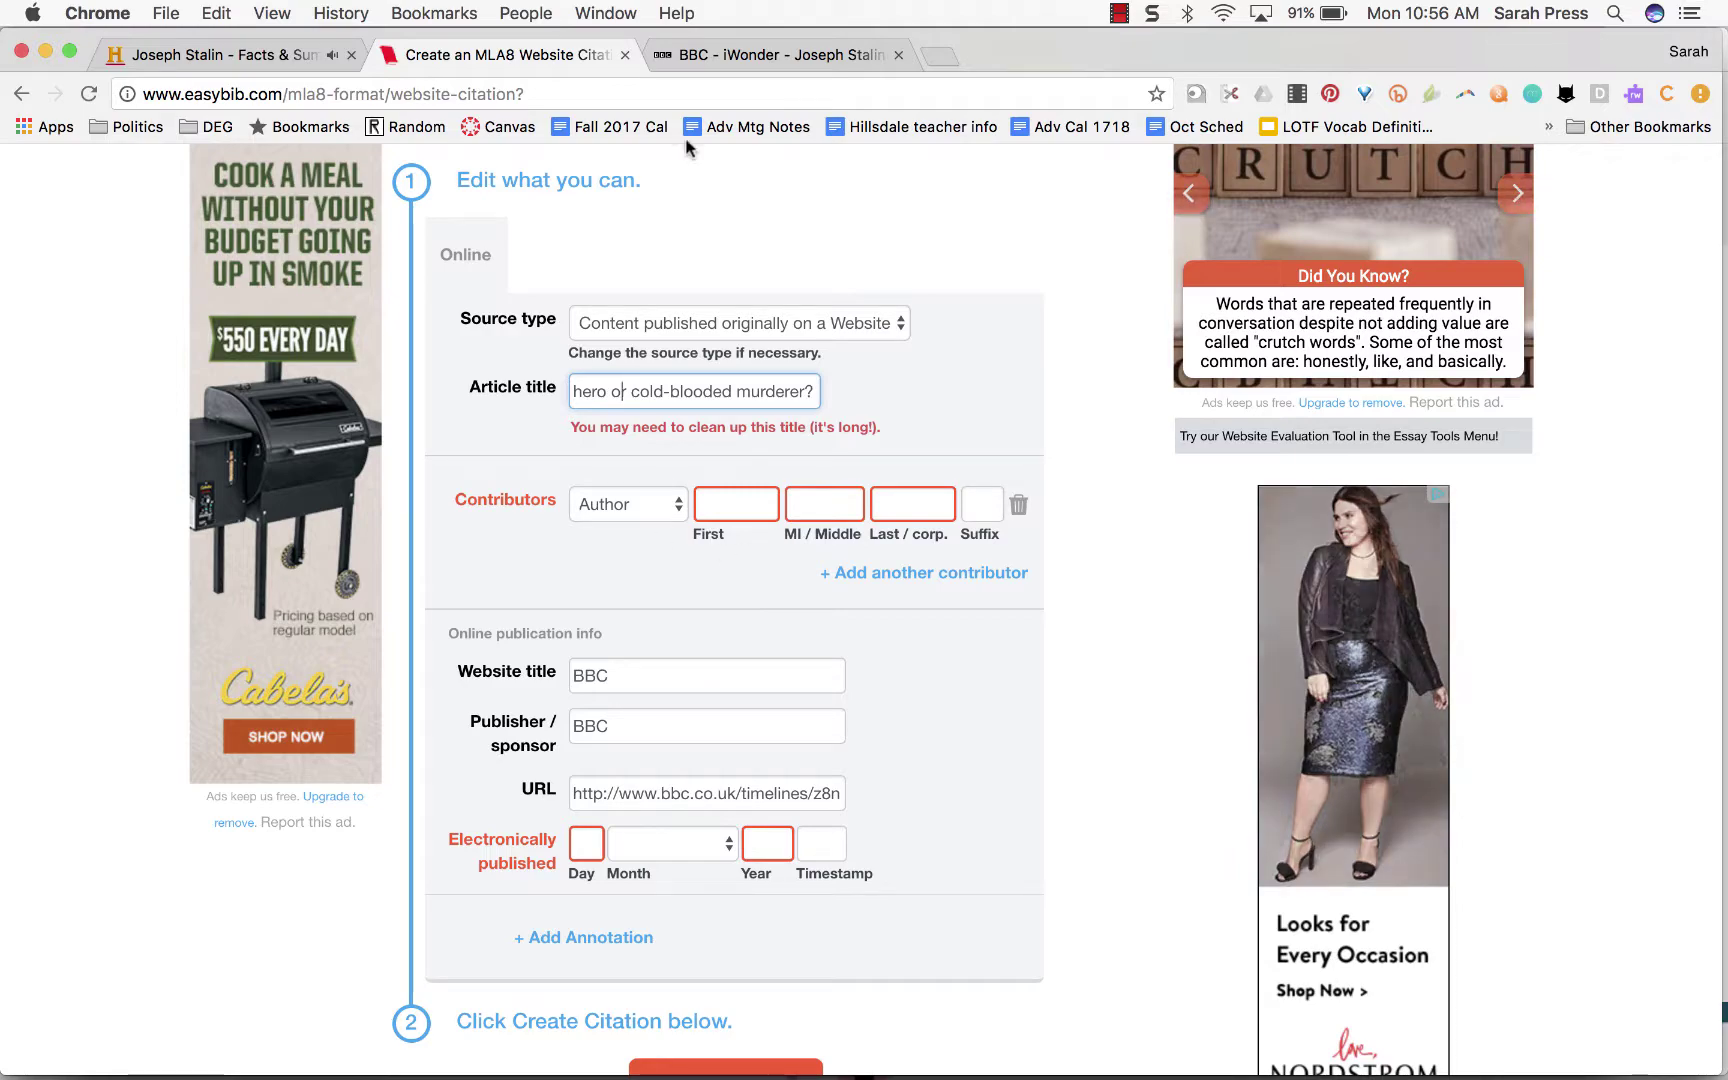
# Step: Search the BBC iWonder timeline page for a publication date
pyautogui.click(770, 54)
pyautogui.scroll(5, 530, 620)
pyautogui.scroll(10, 516, 660)
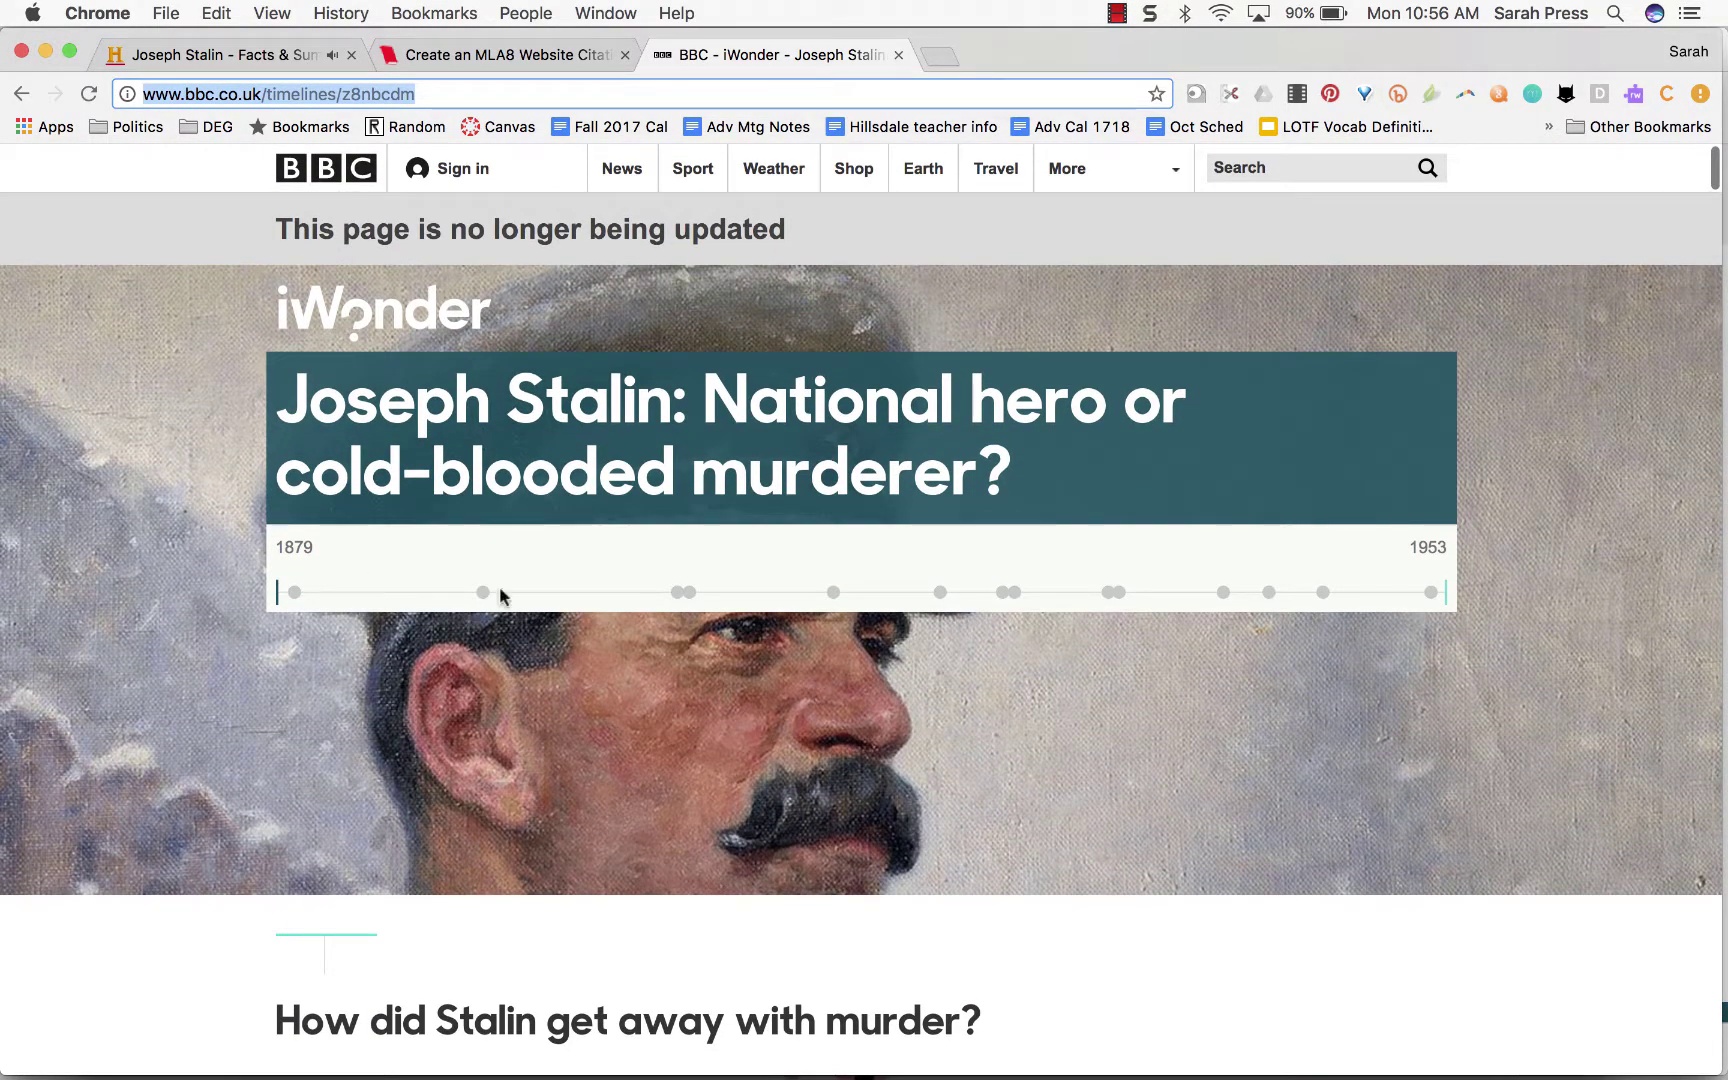
pyautogui.scroll(-15, 807, 757)
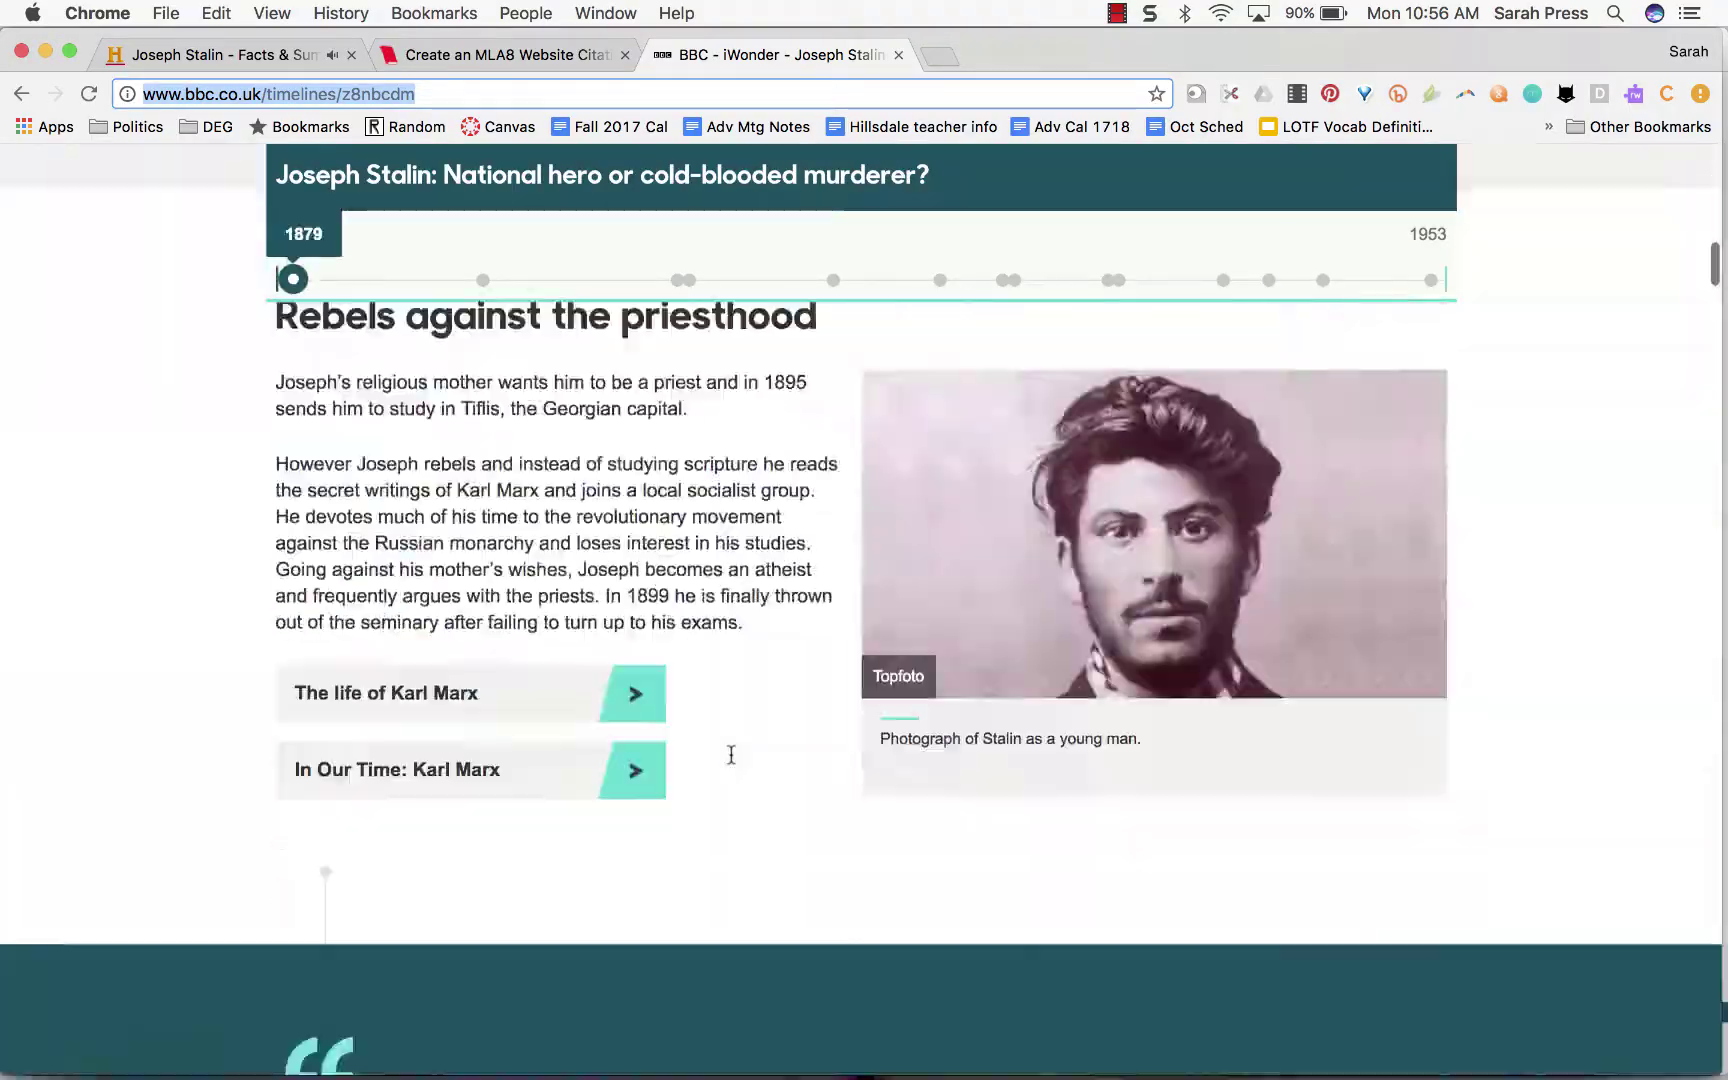
pyautogui.scroll(-20, 731, 754)
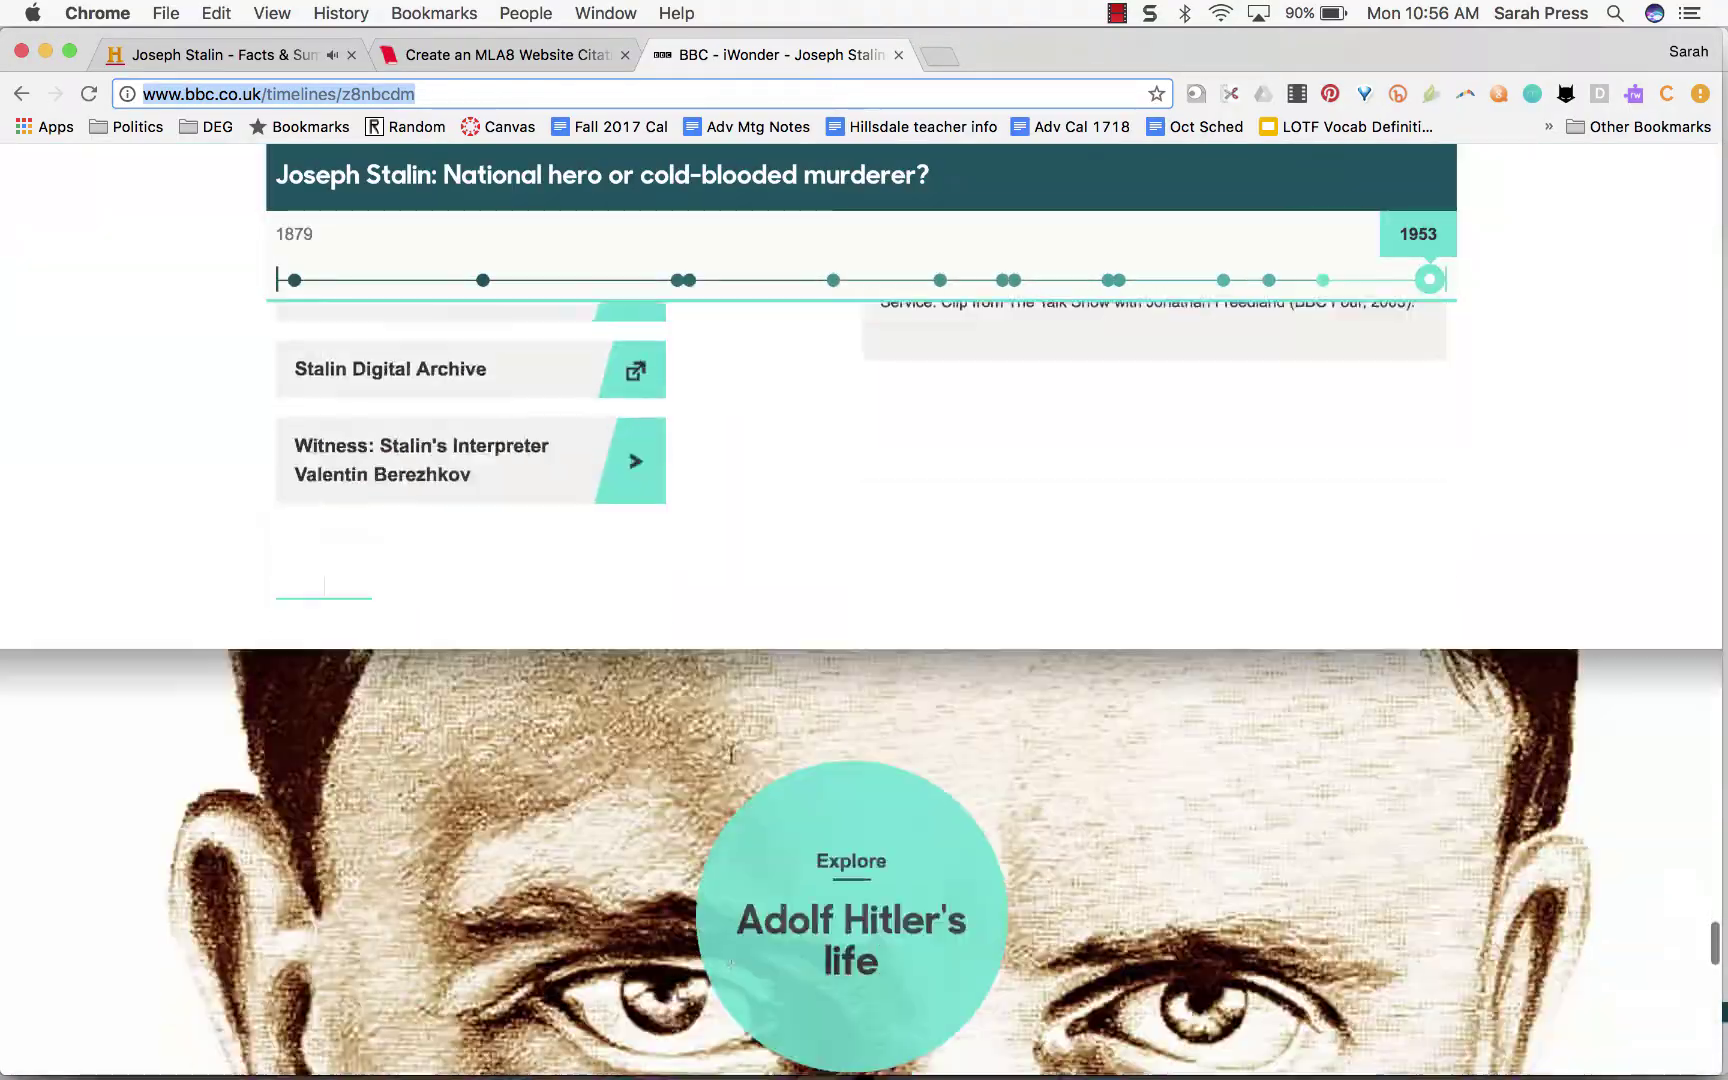
pyautogui.scroll(7, 731, 756)
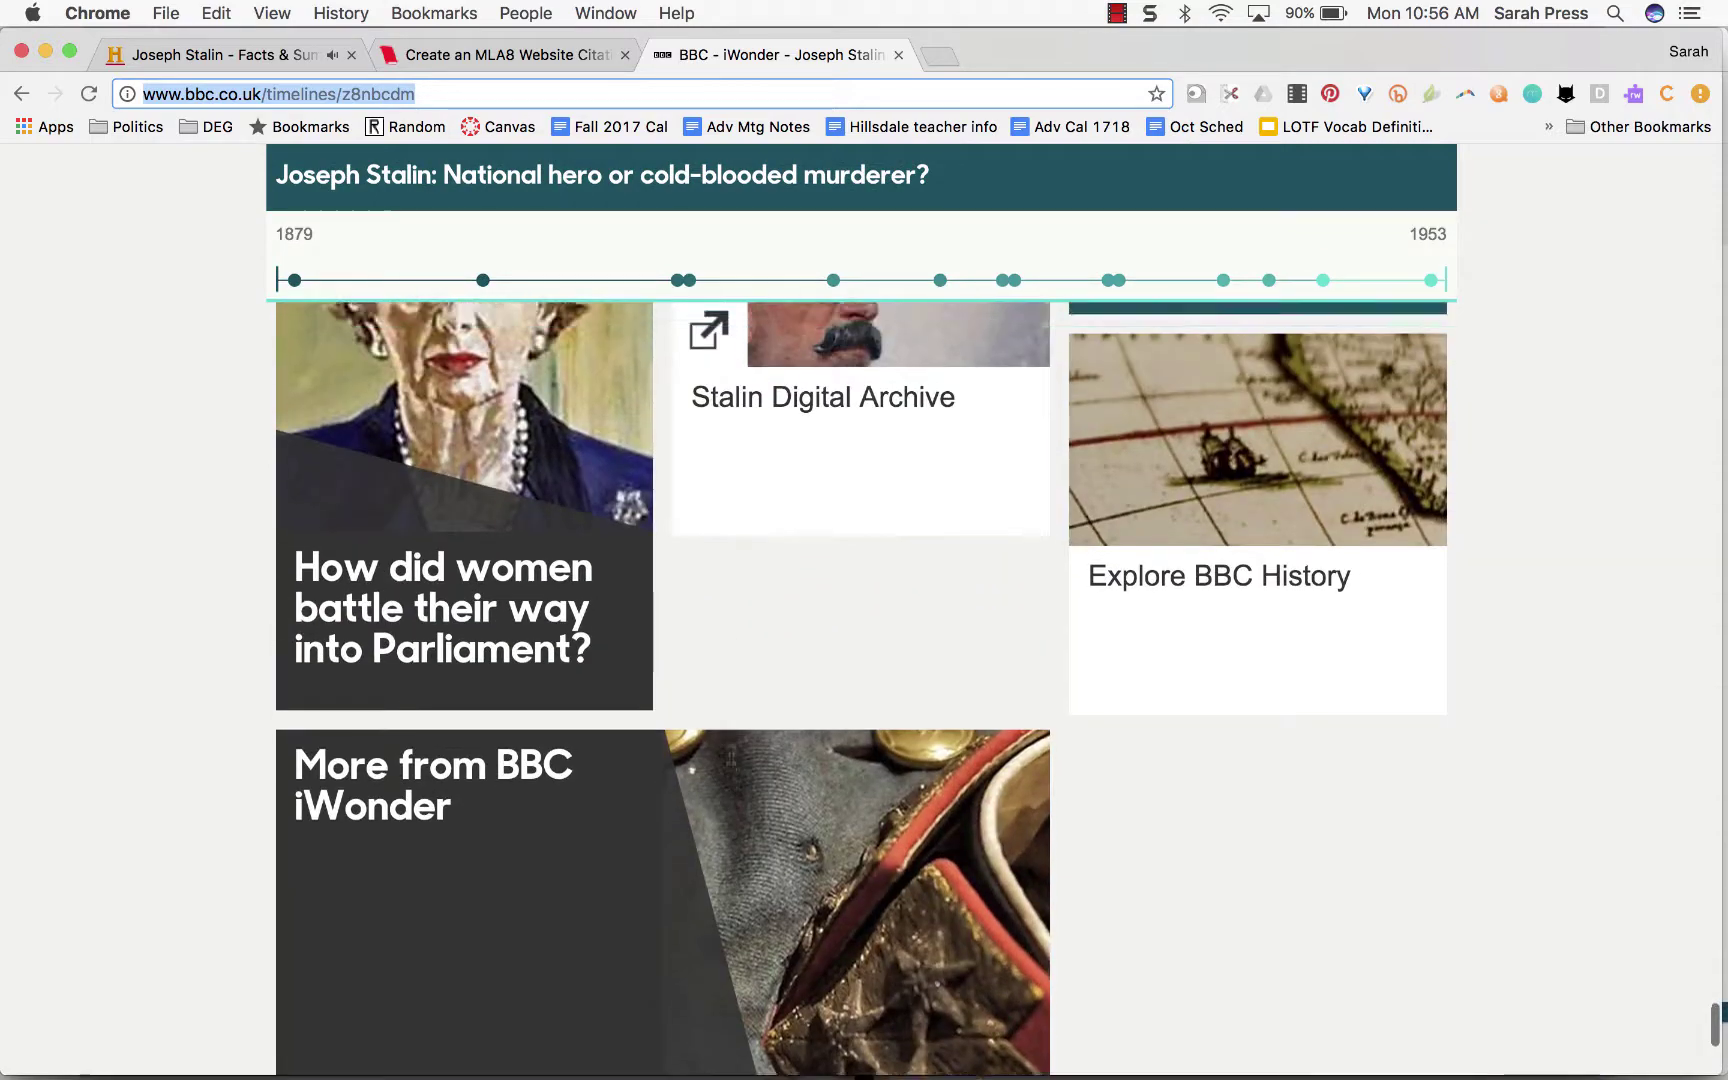
pyautogui.scroll(15, 731, 755)
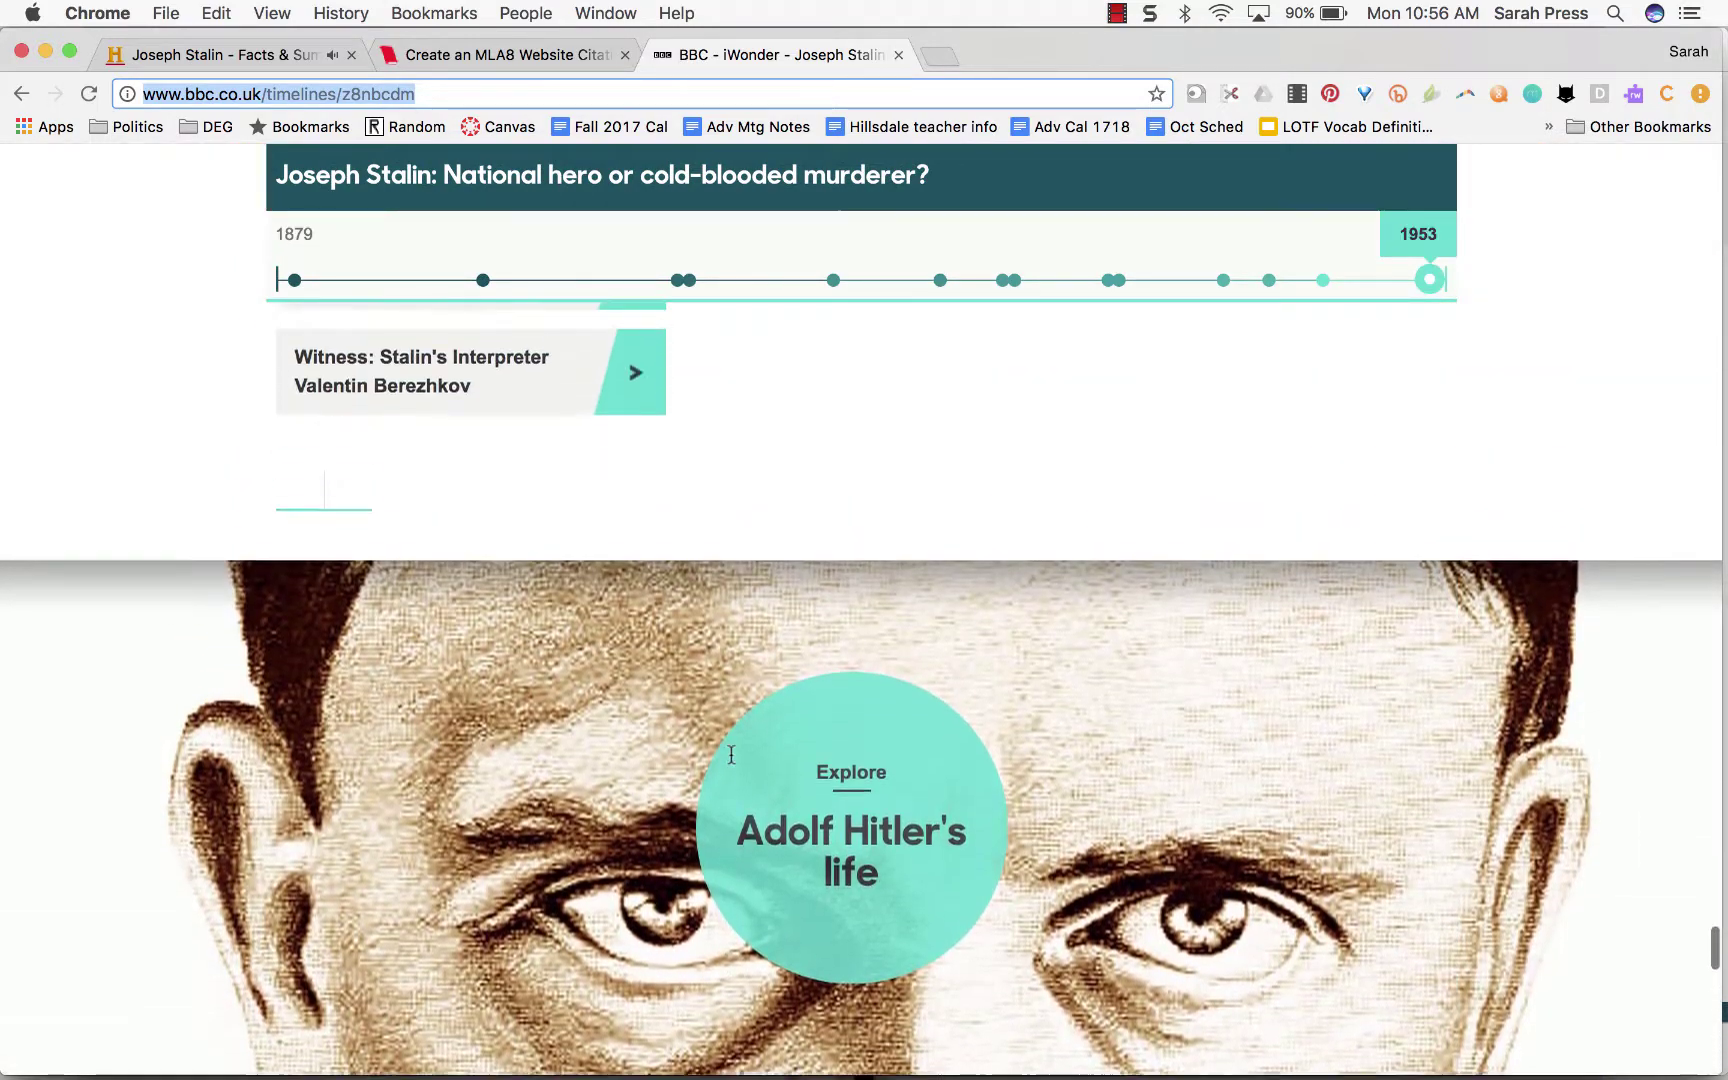
pyautogui.scroll(7, 731, 754)
pyautogui.scroll(-7, 731, 758)
pyautogui.scroll(-2, 731, 762)
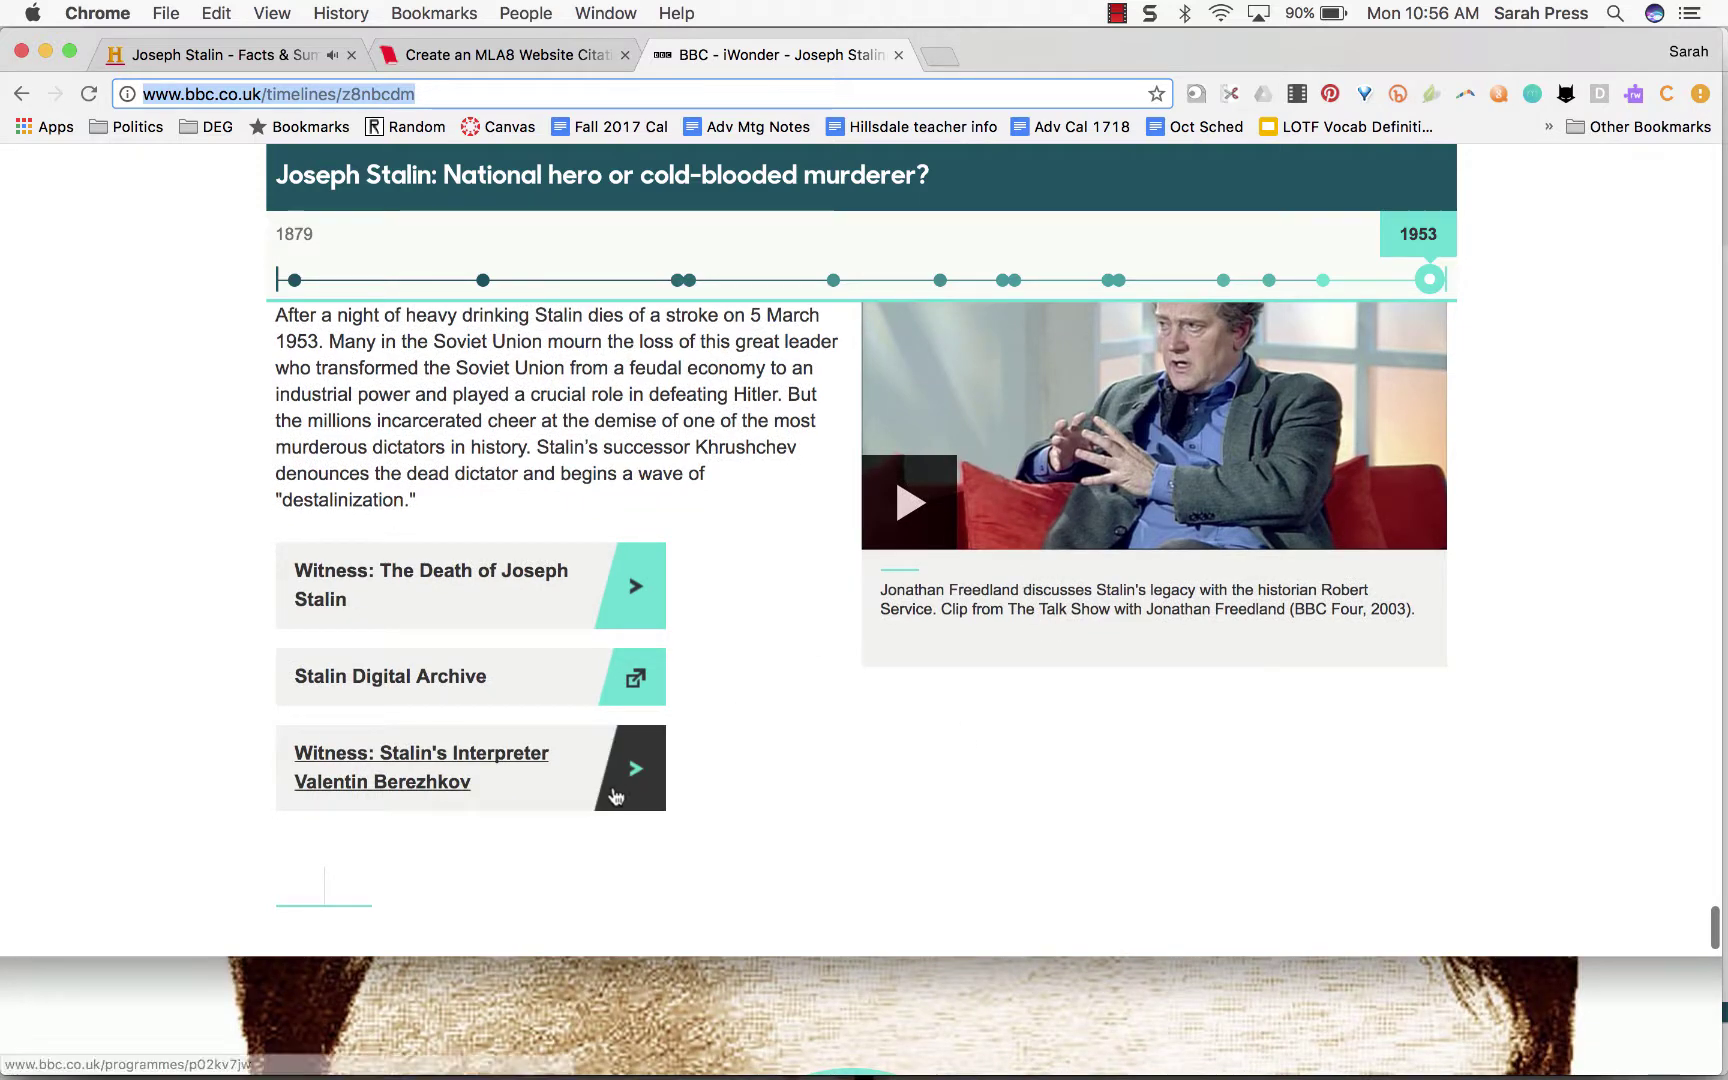
# Step: Enter BBC as publisher in EasyBib, recheck the timeline for a date, and return to the form
pyautogui.click(518, 54)
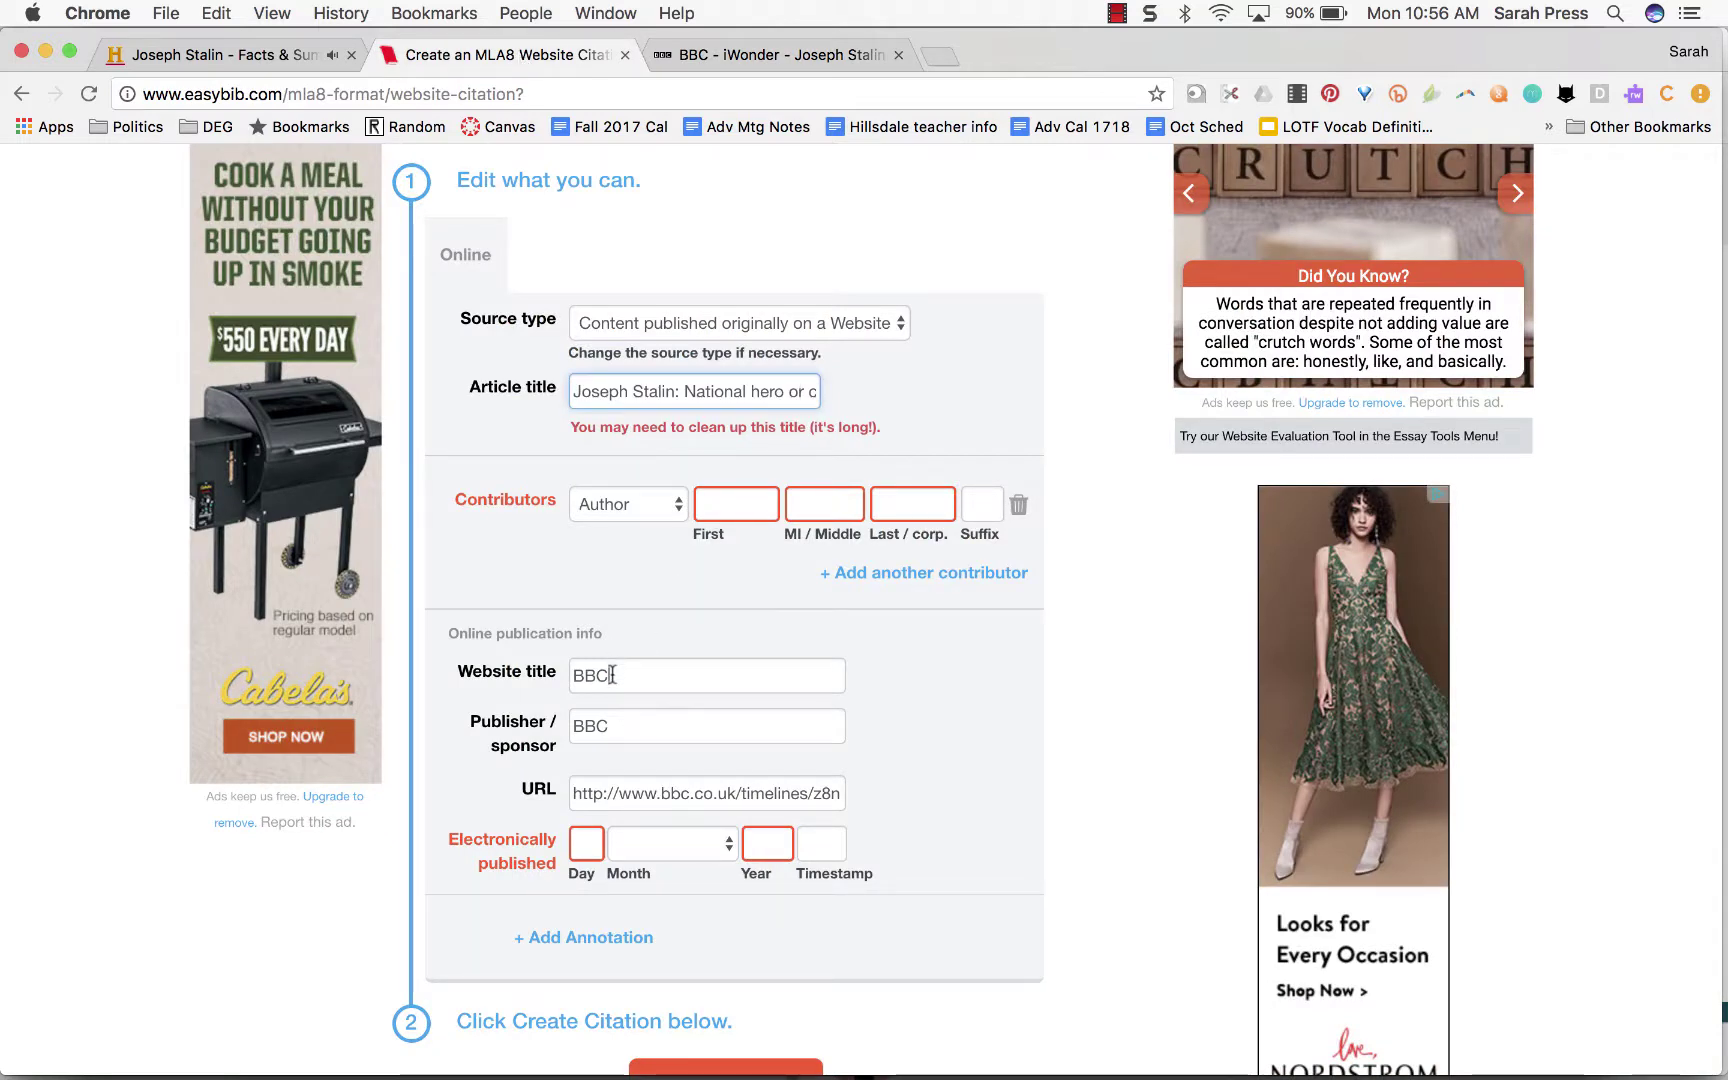
pyautogui.click(596, 796)
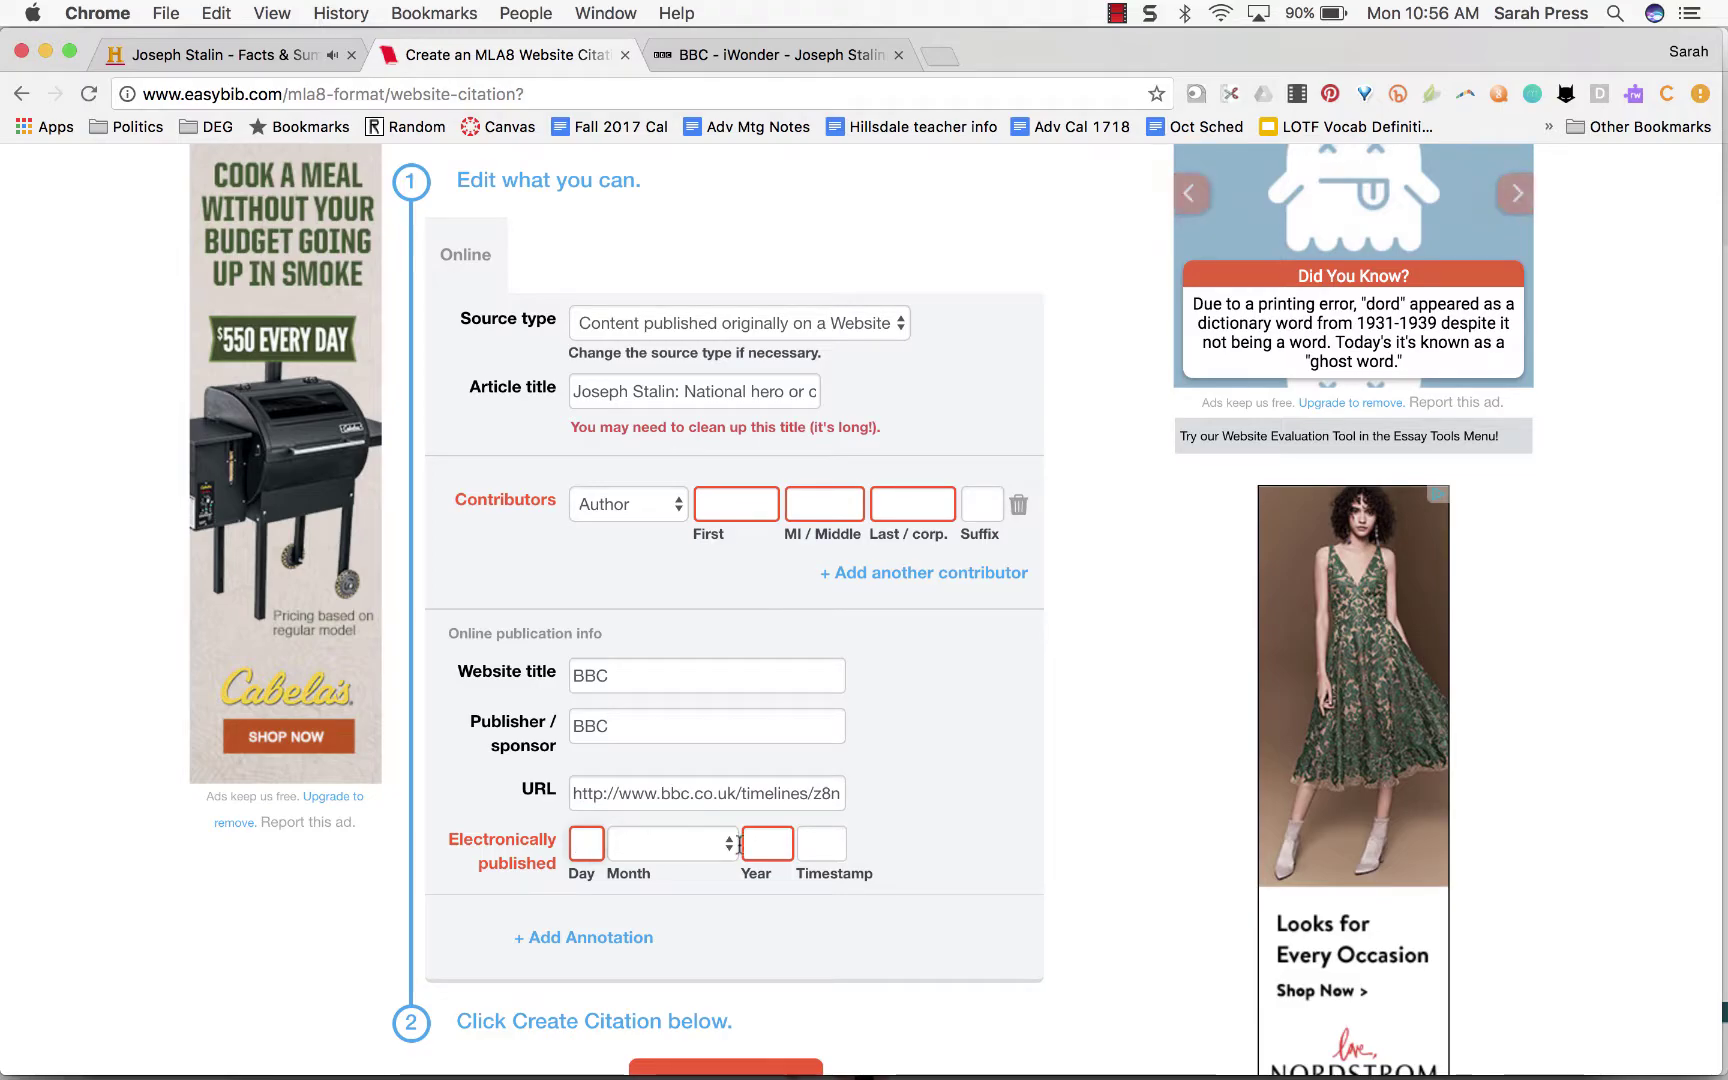
pyautogui.click(690, 54)
pyautogui.scroll(15, 594, 663)
pyautogui.scroll(20, 597, 663)
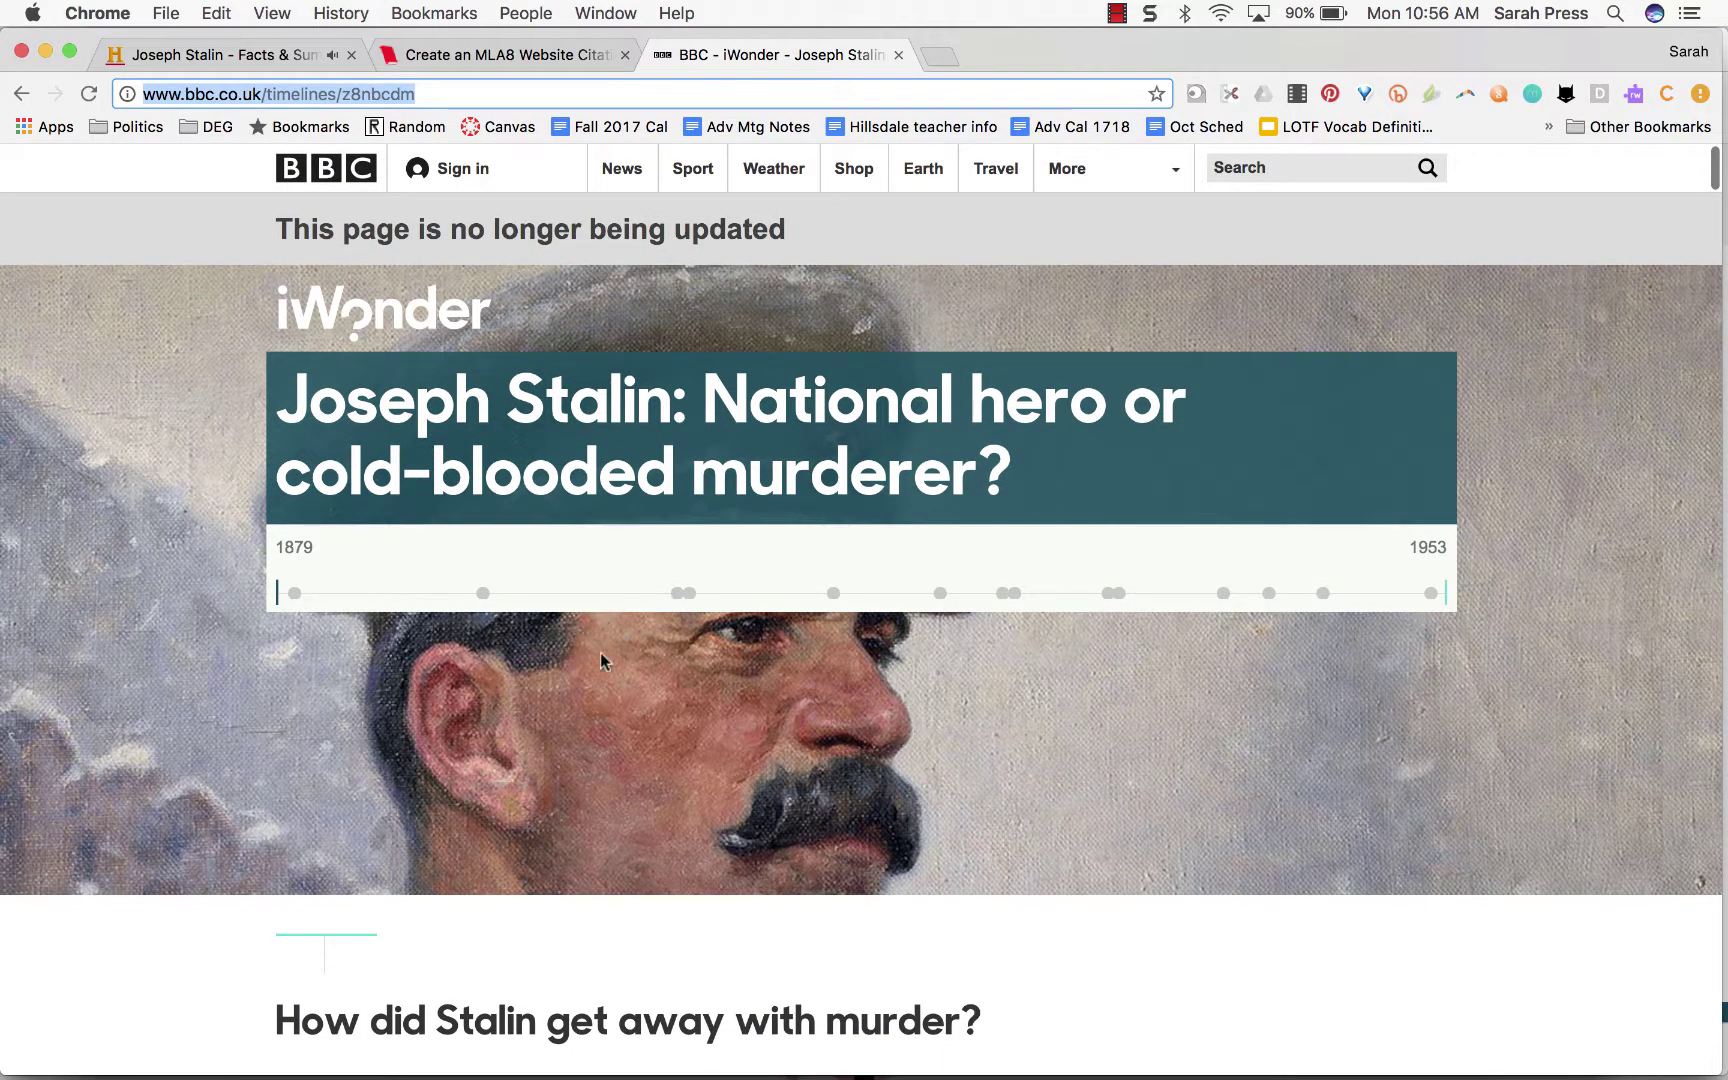
pyautogui.scroll(-8, 567, 698)
pyautogui.scroll(8, 520, 776)
pyautogui.click(552, 55)
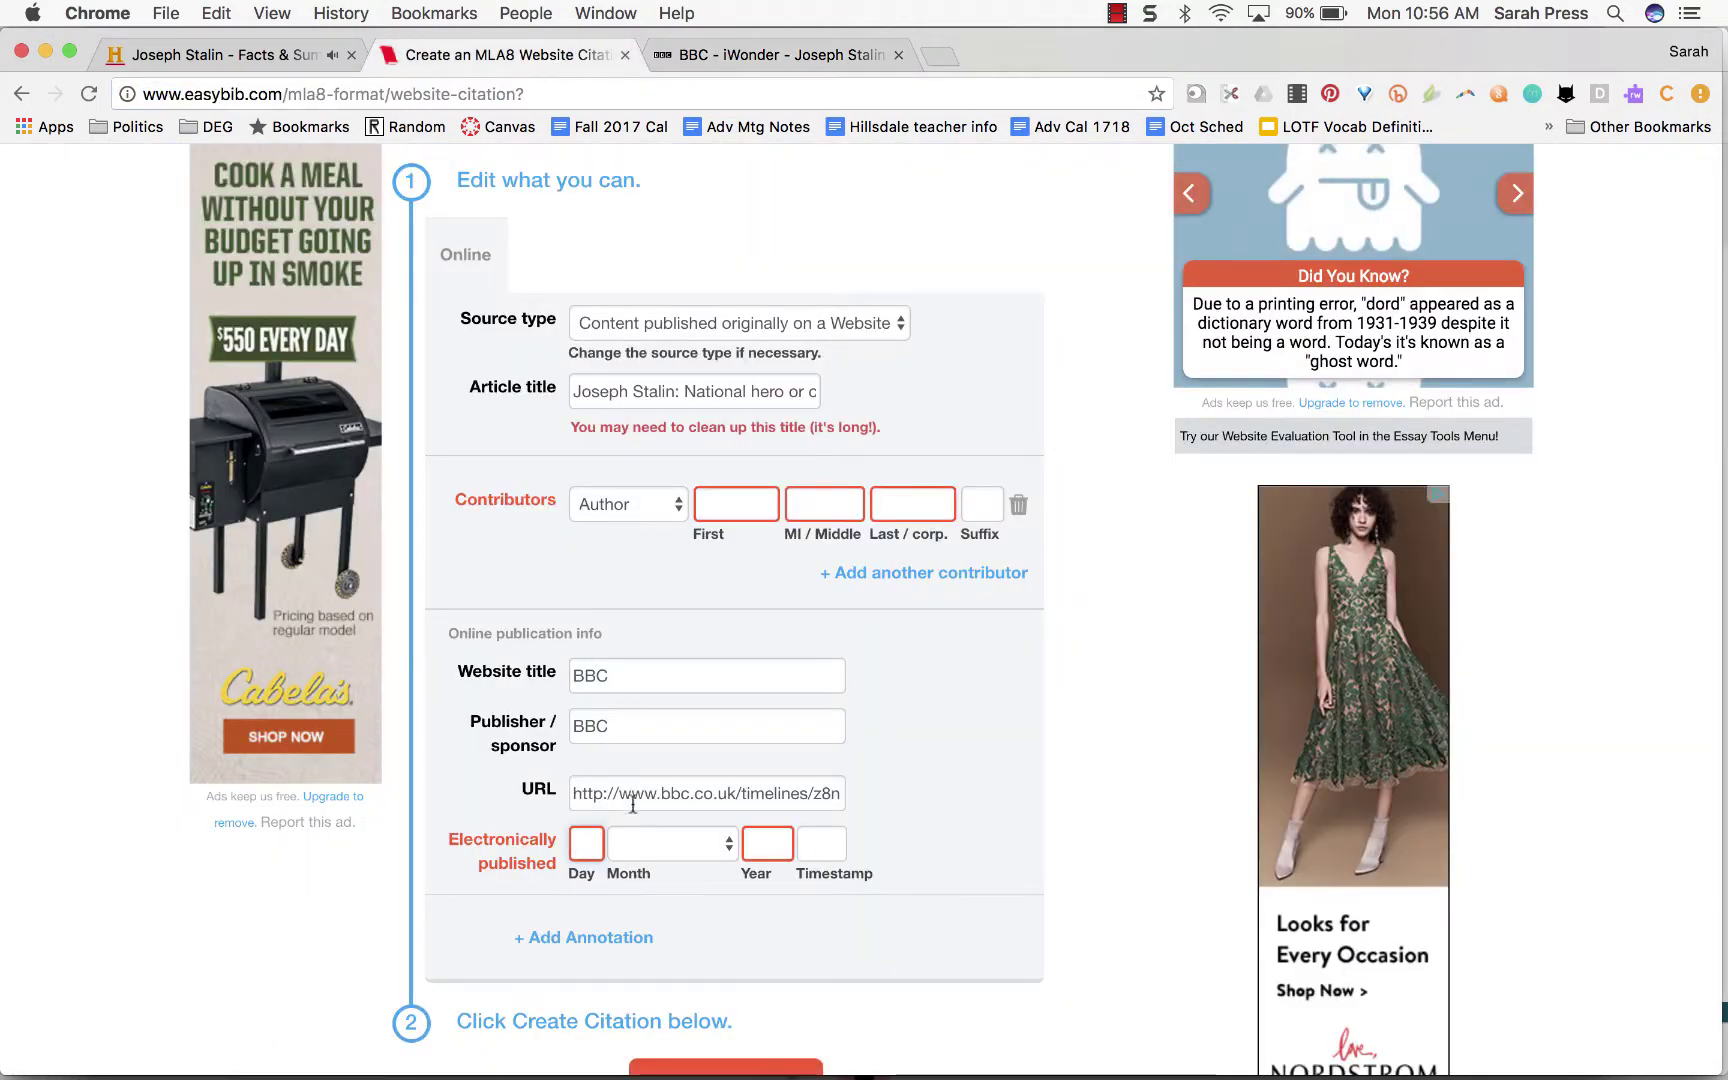
pyautogui.scroll(-5, 632, 805)
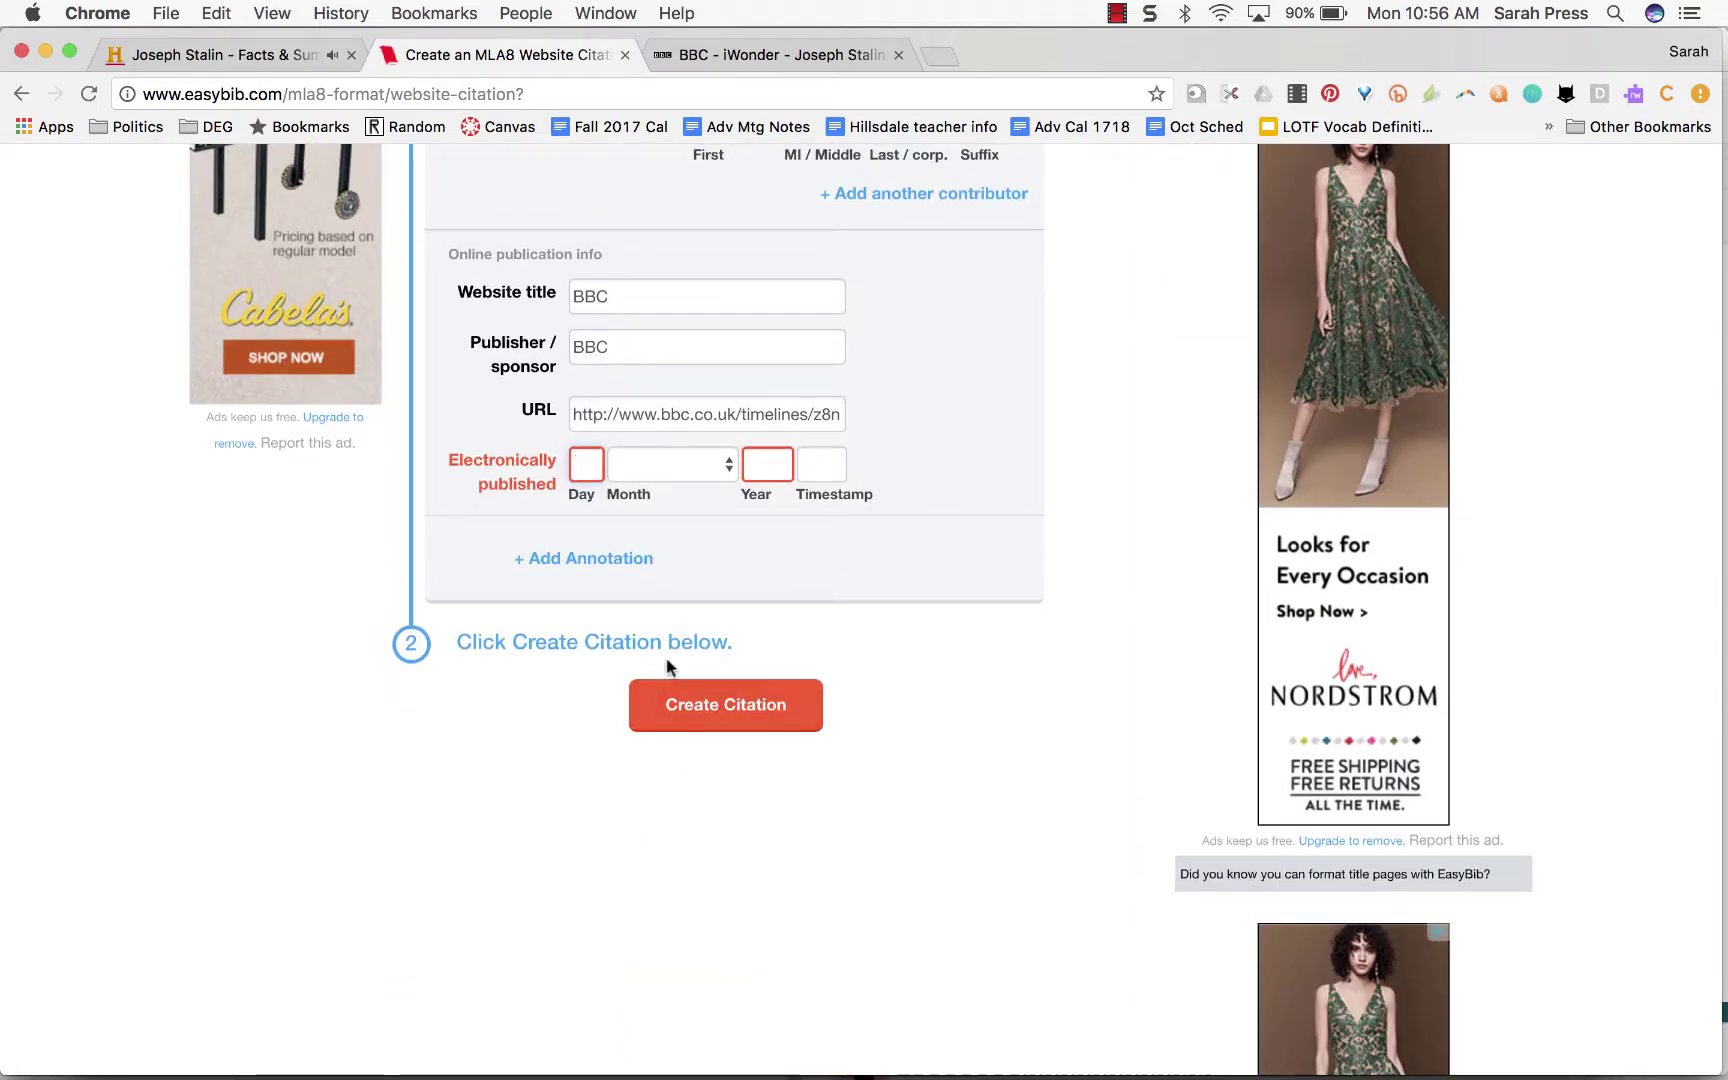
# Step: Create the BBC Stalin timeline MLA8 citation and select its full text
pyautogui.click(721, 712)
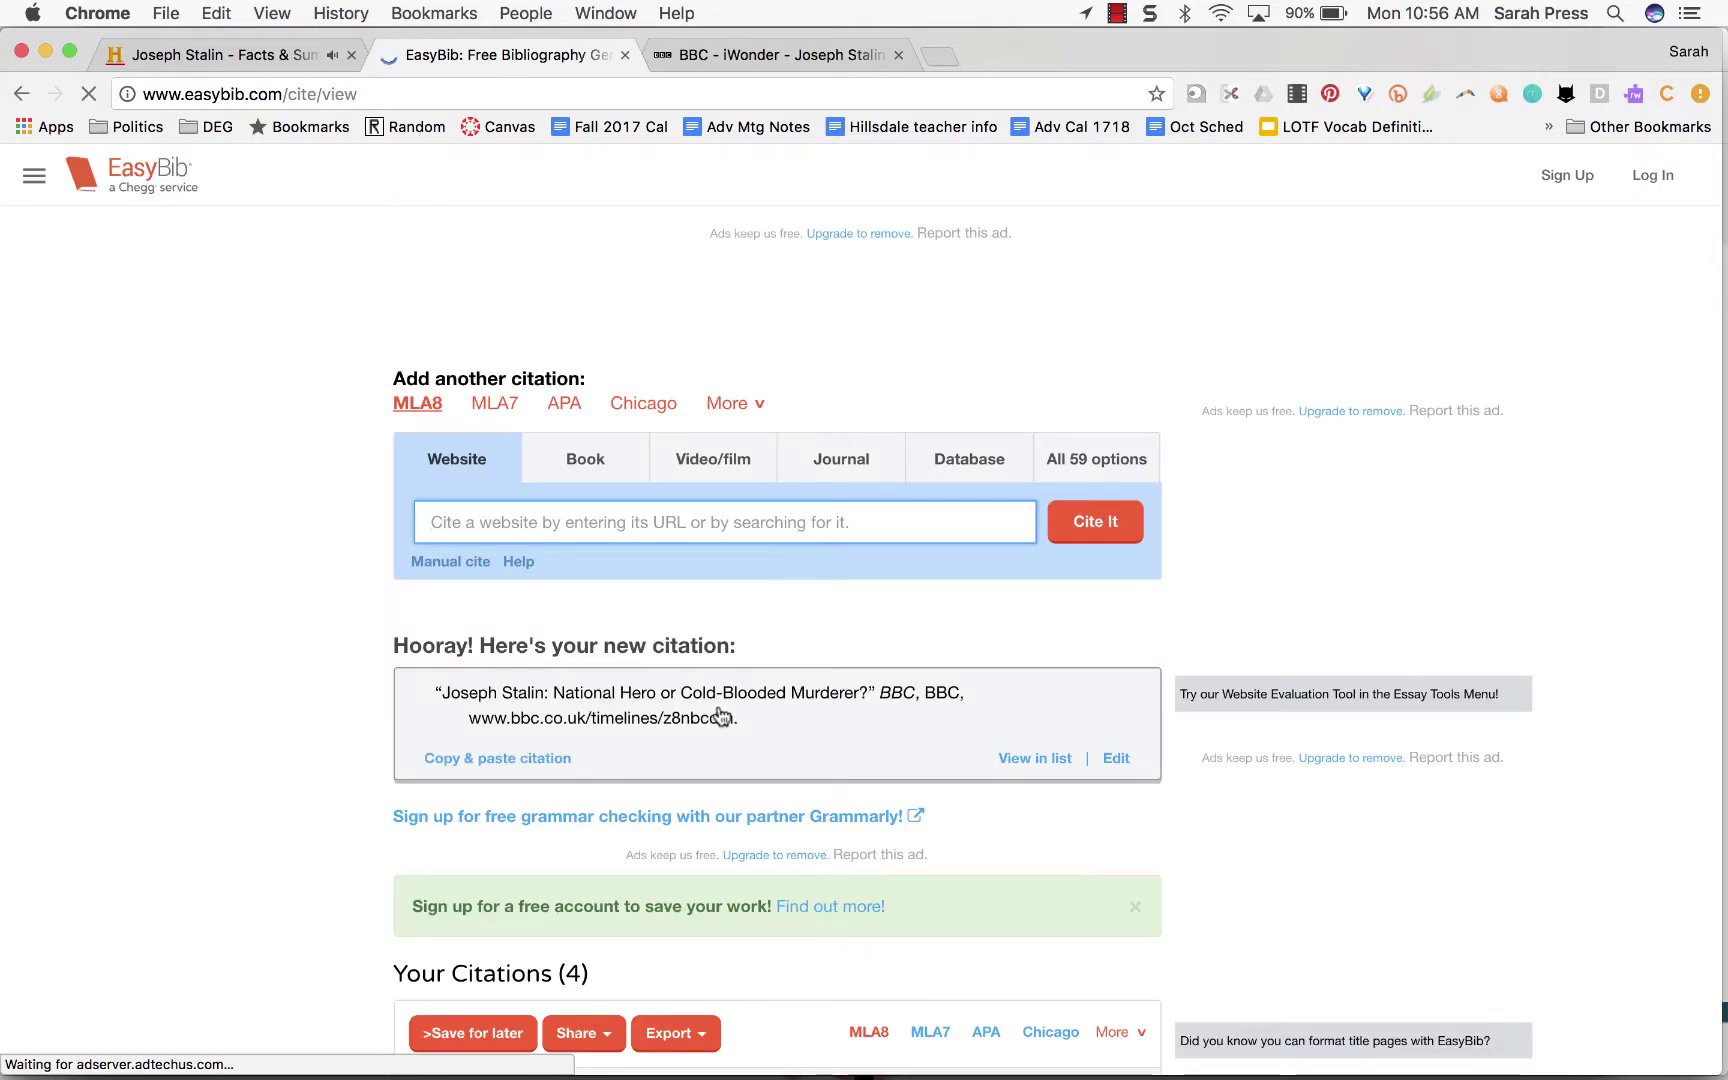
pyautogui.moveTo(438, 717); pyautogui.dragTo(840, 745)
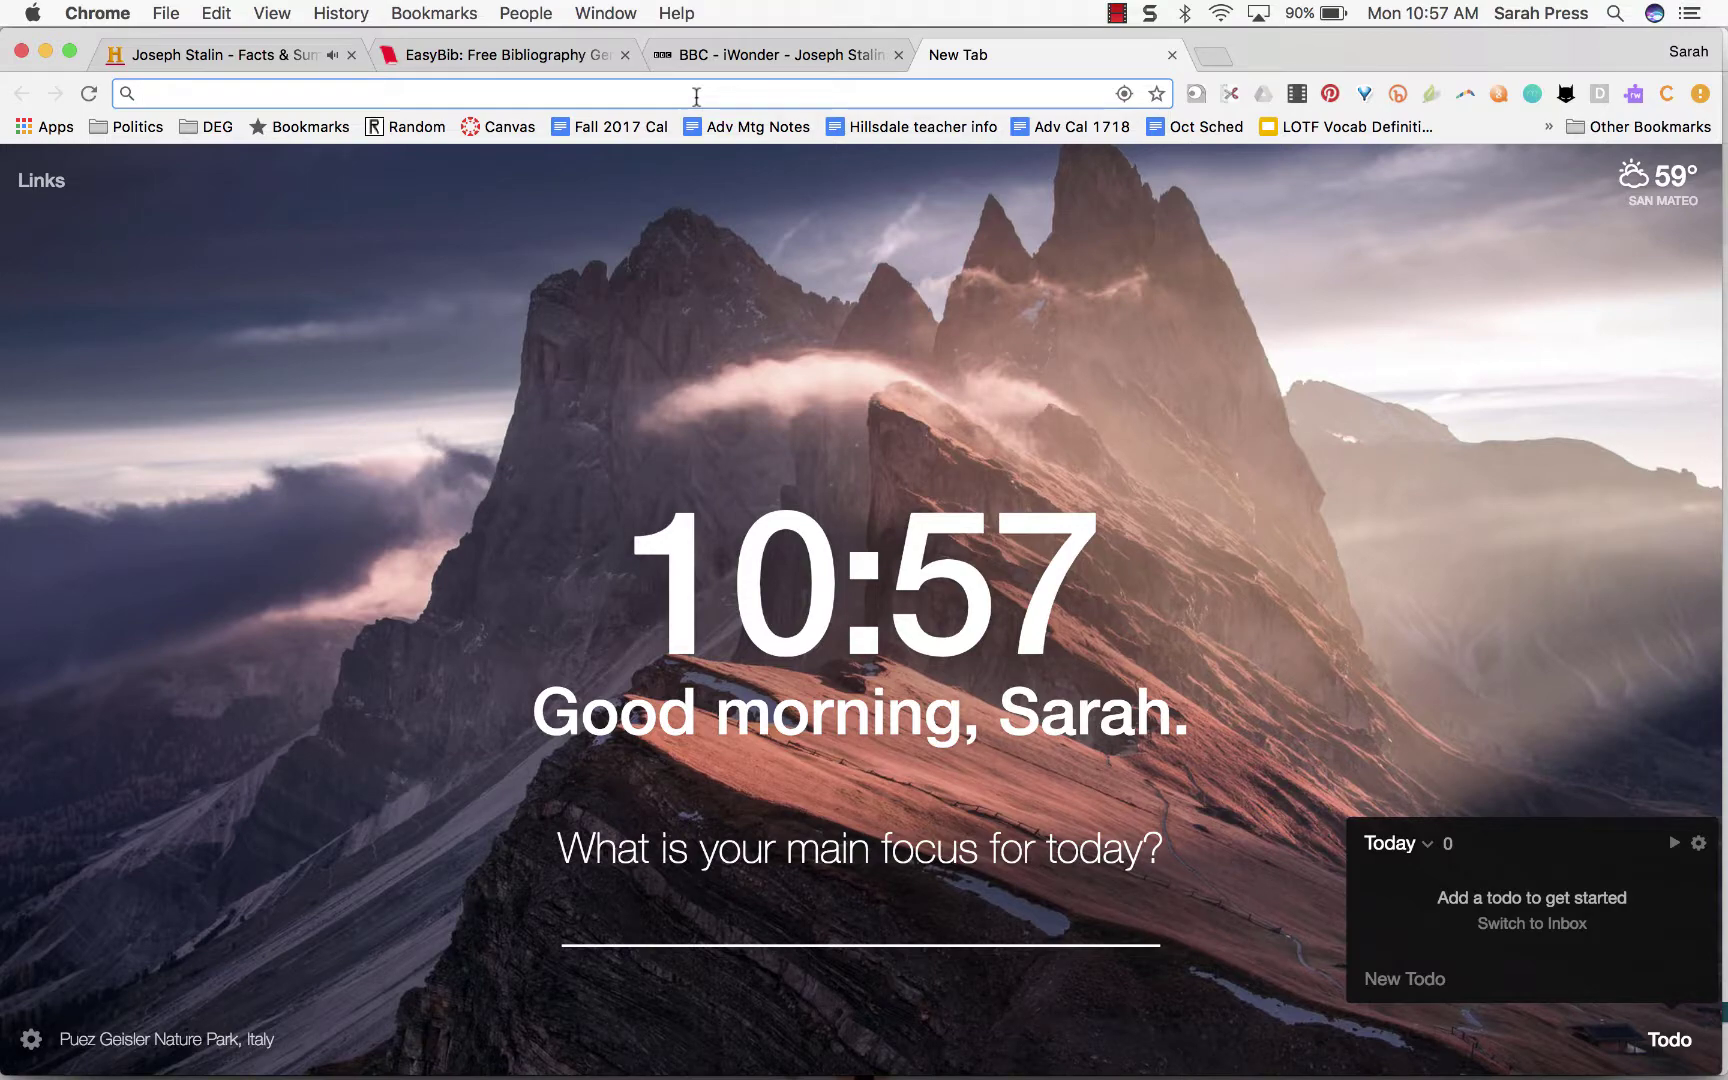
# Step: Search Google for 'stalin biography' and open 'Understanding Stalin - The Atlantic'
pyautogui.write('stalin biography')
pyautogui.press('Return')
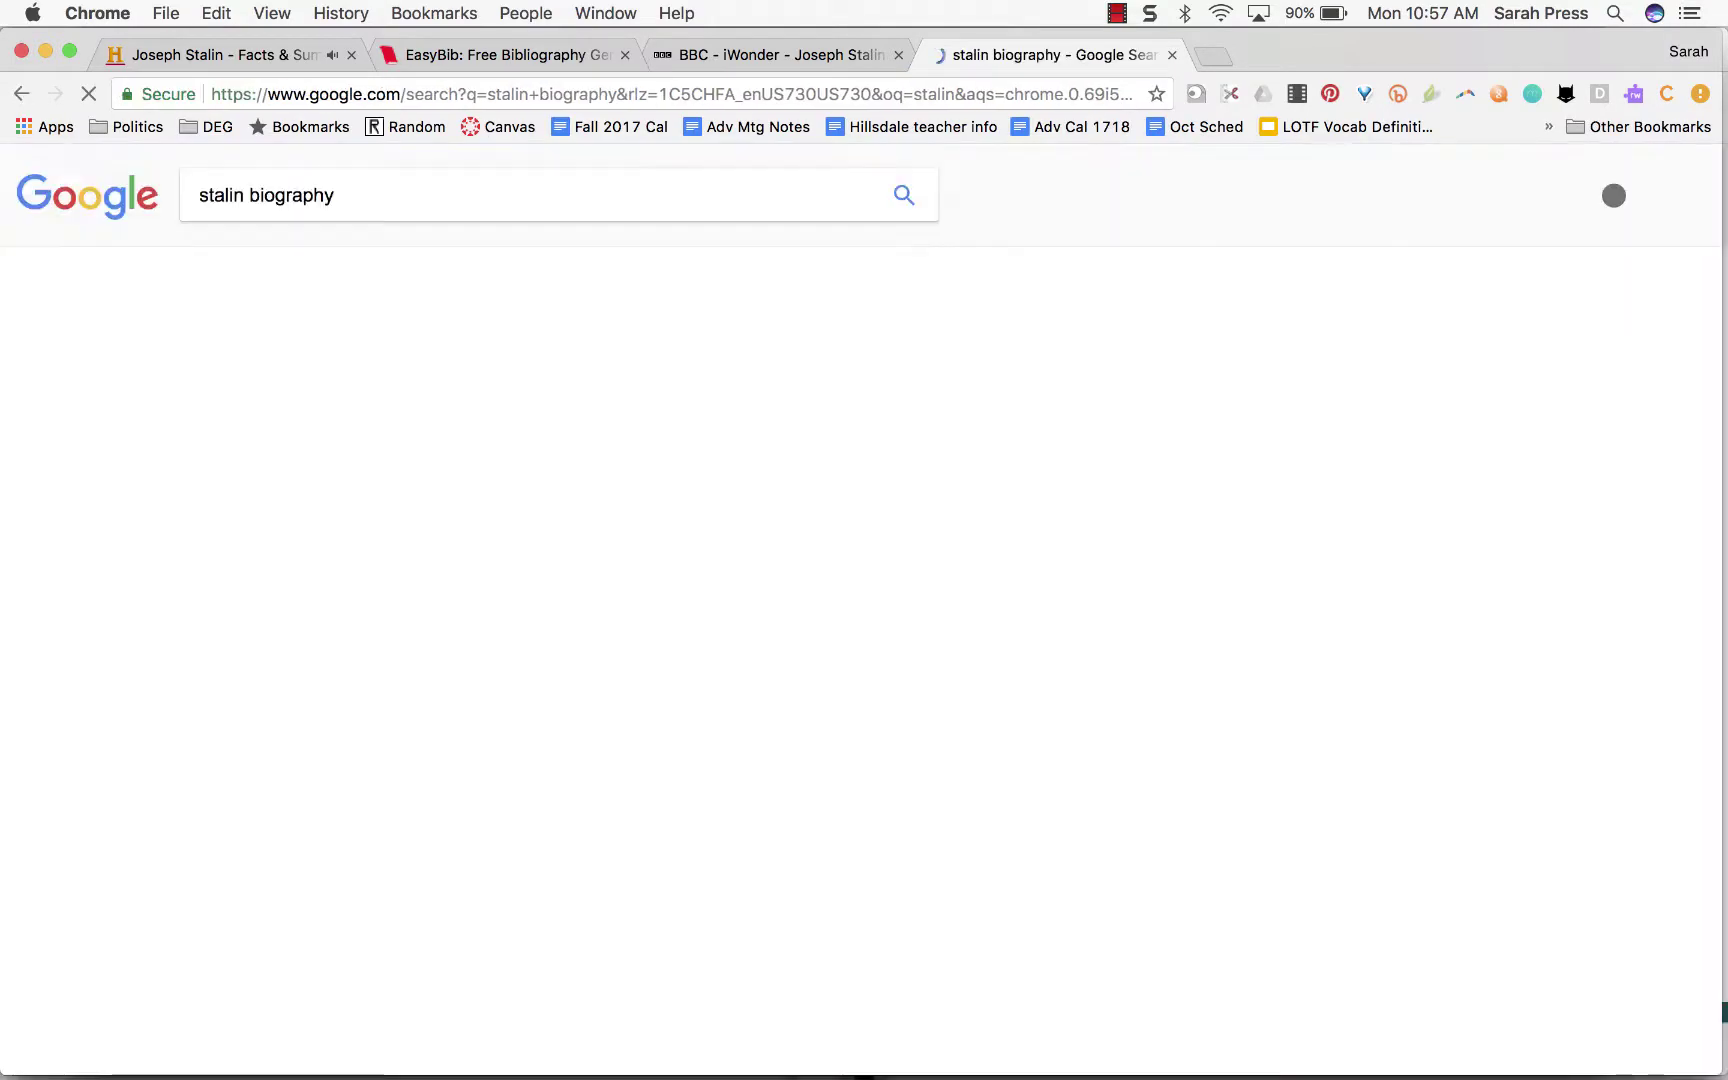
pyautogui.scroll(-4, 284, 660)
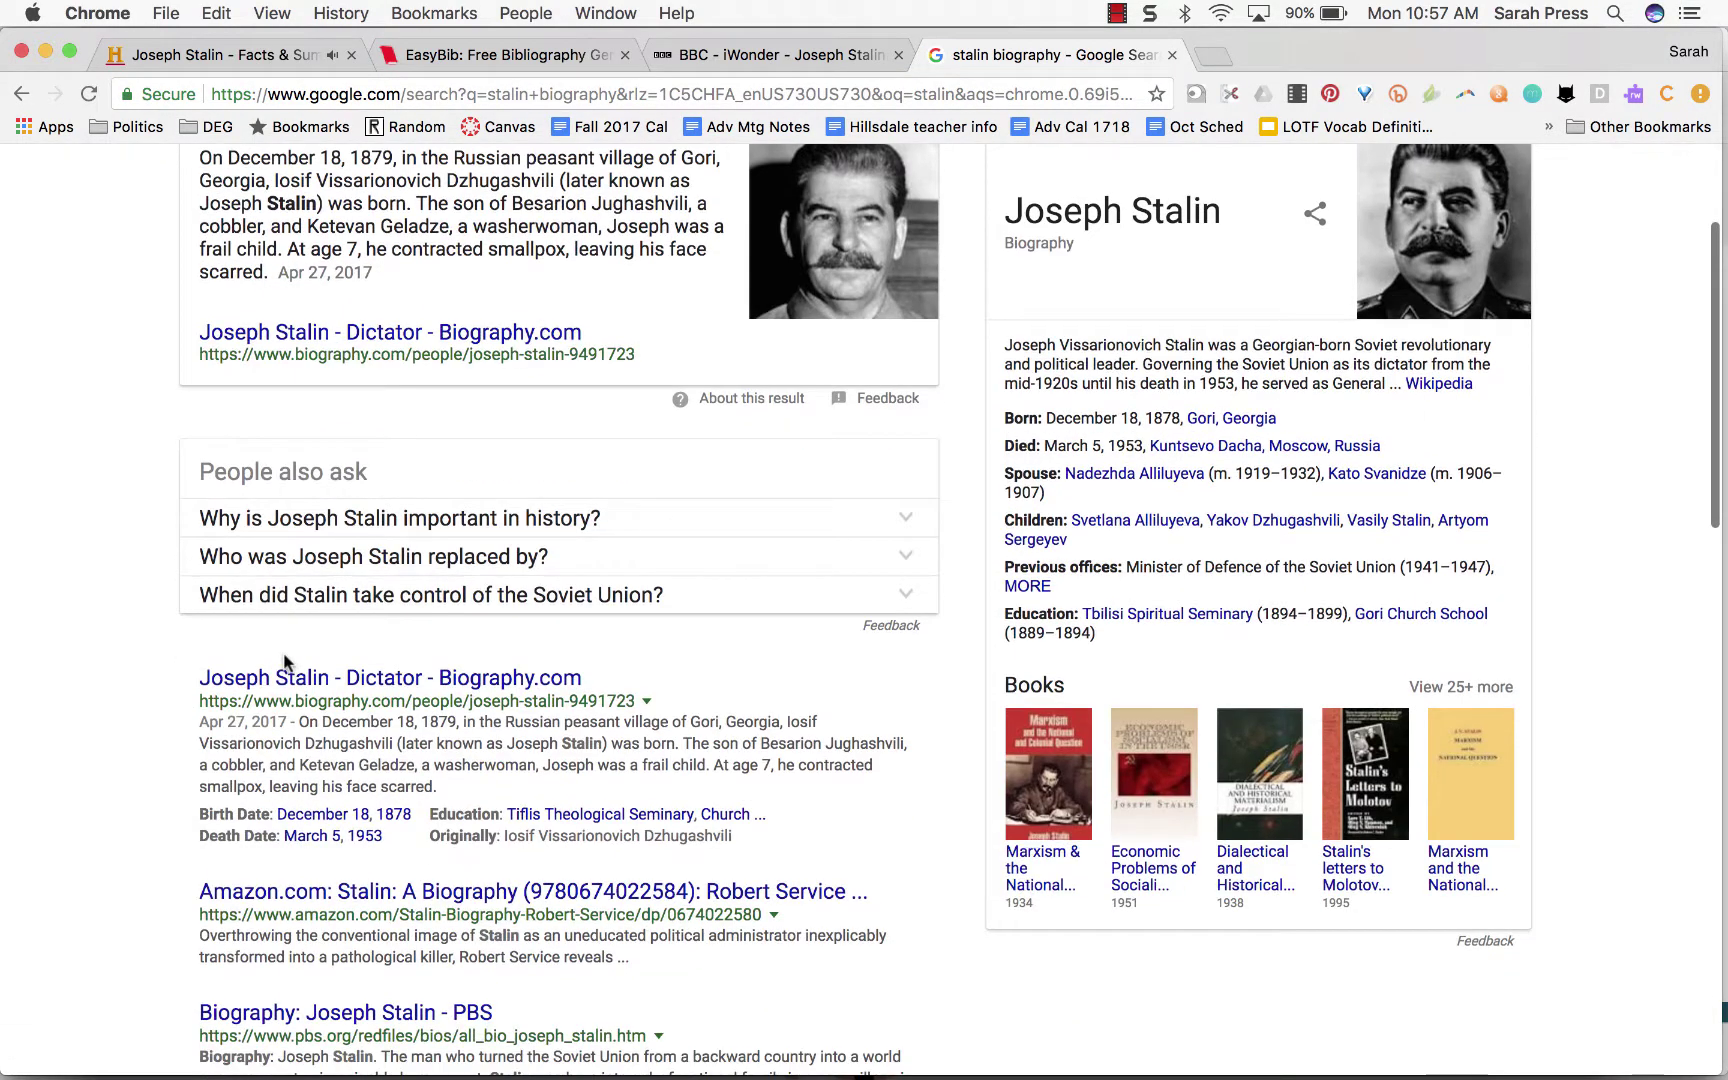
pyautogui.scroll(-12, 284, 660)
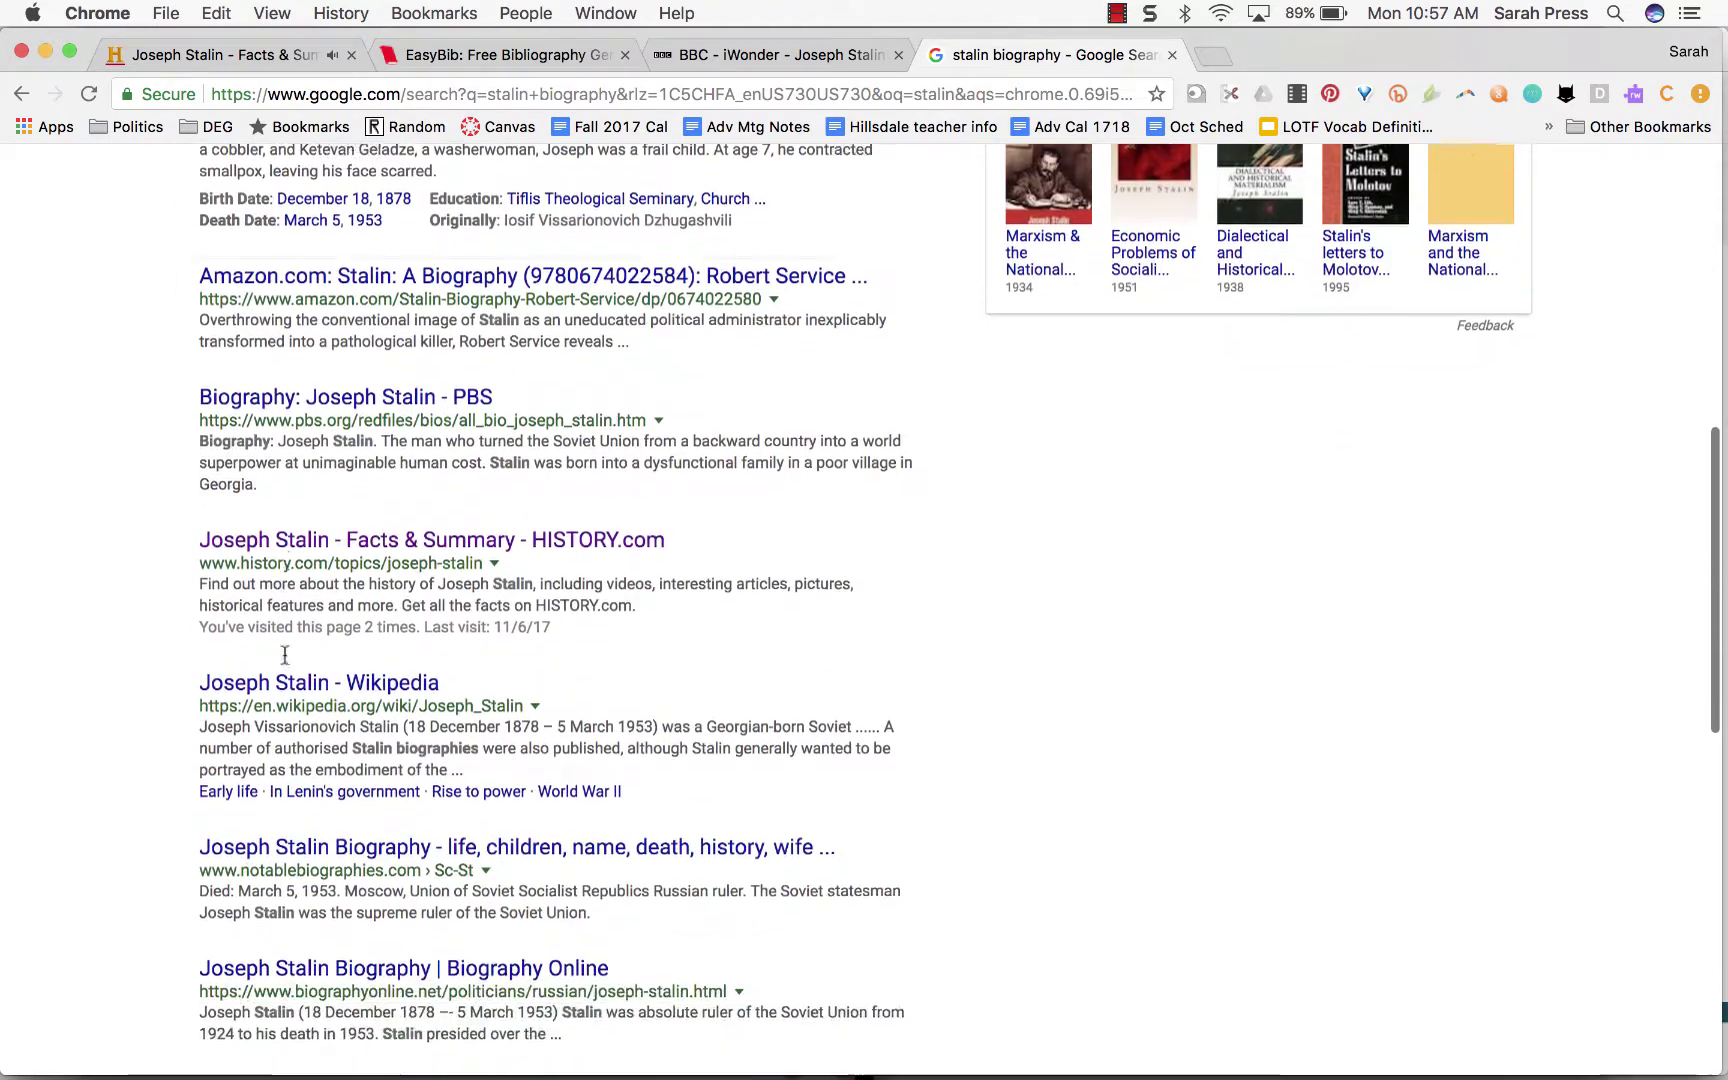
pyautogui.scroll(-11, 284, 658)
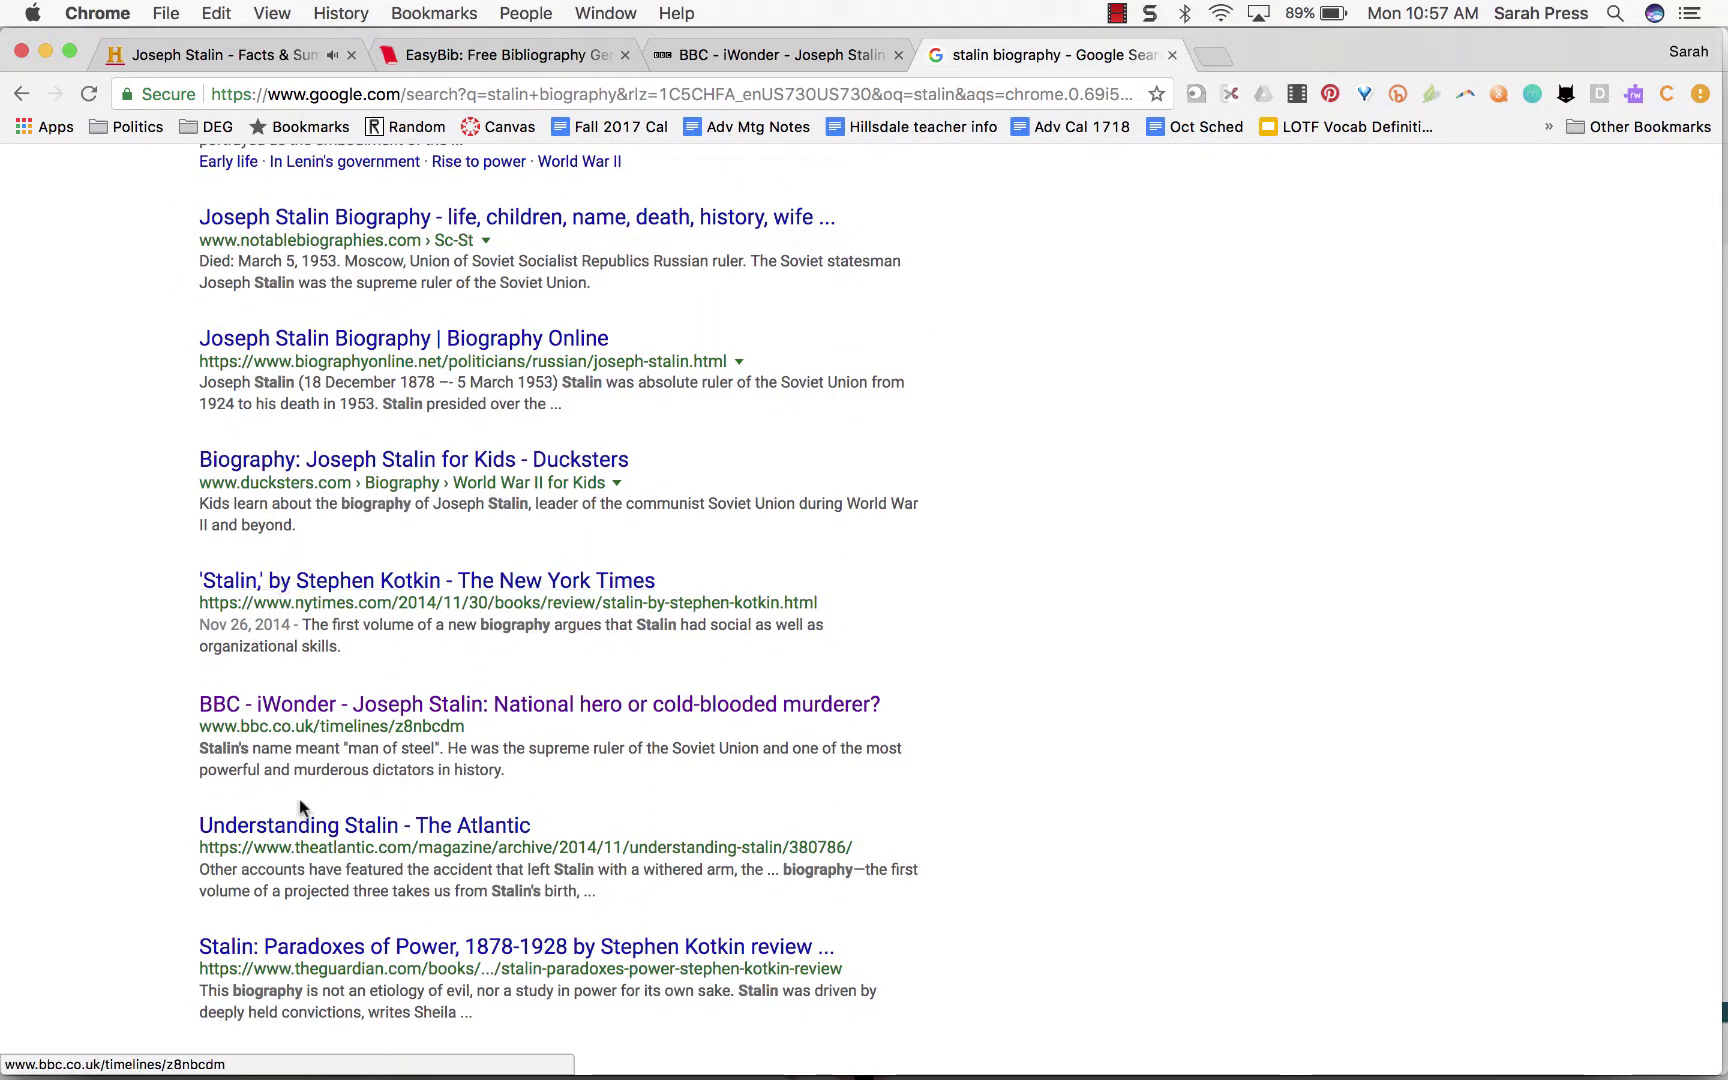
pyautogui.click(304, 843)
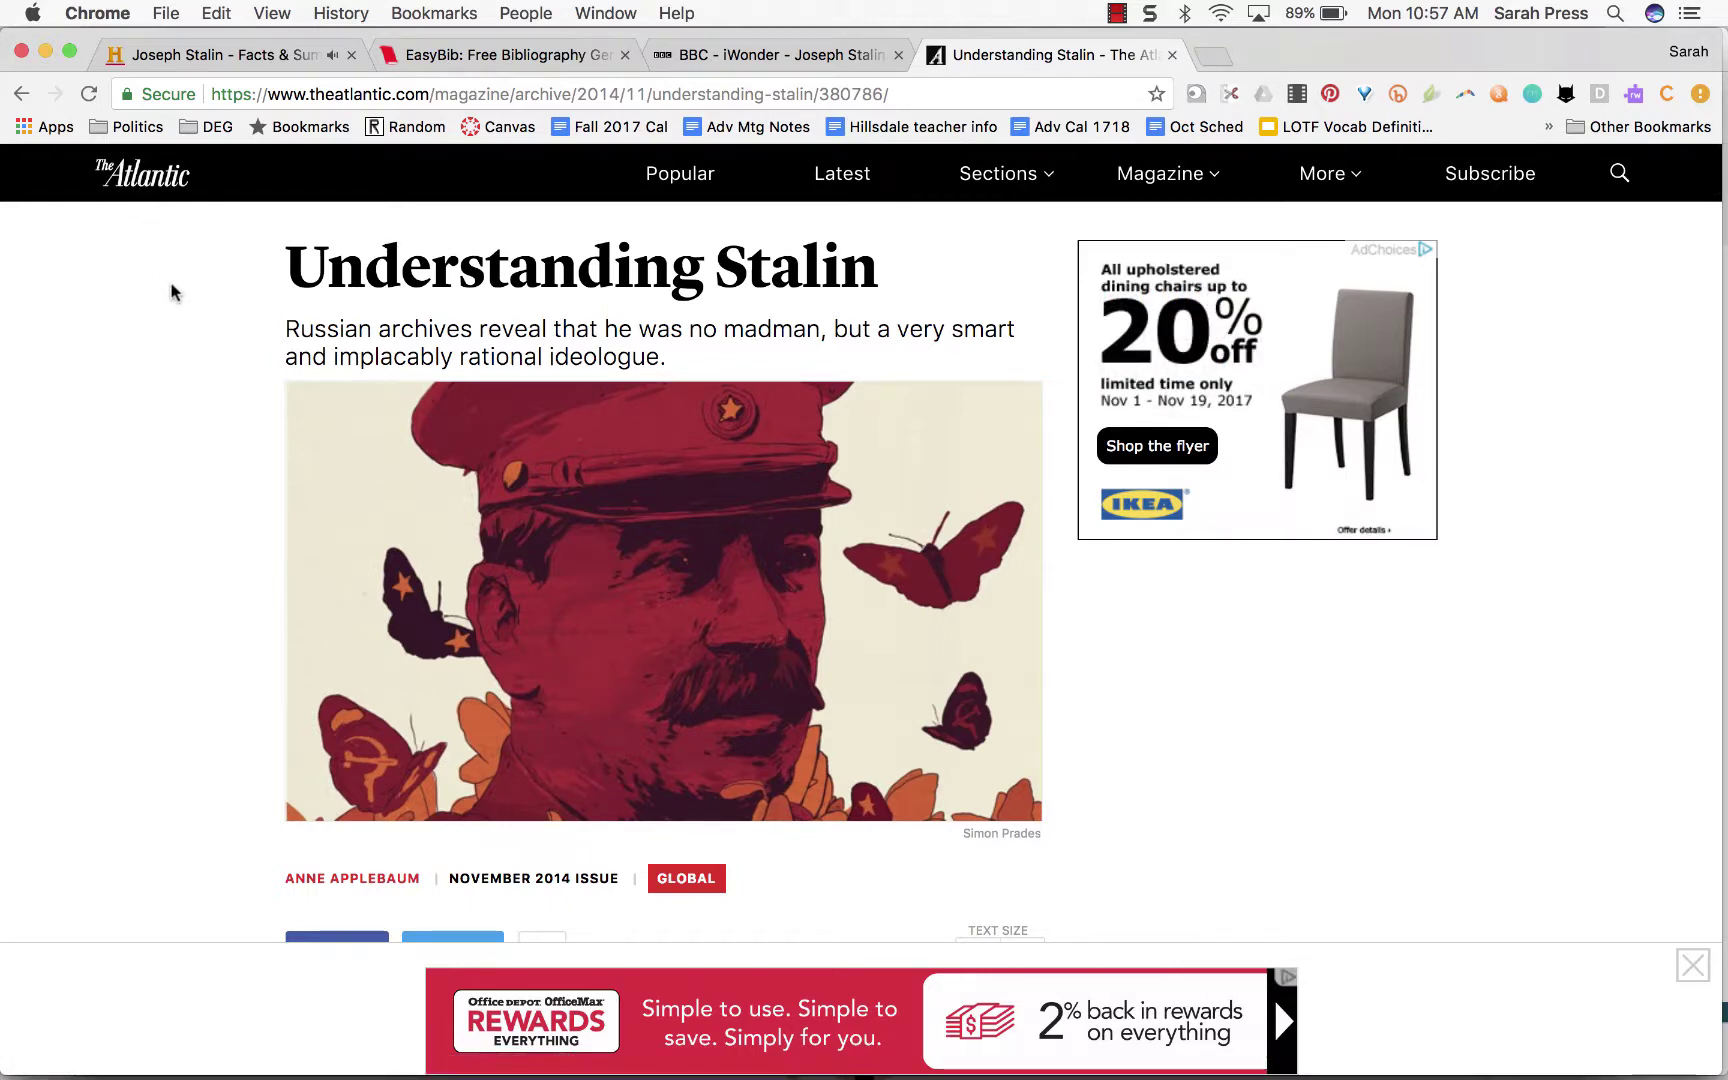
# Step: Skim The Atlantic's 'Understanding Stalin' review, then select its full URL in the address bar
pyautogui.scroll(-10, 171, 291)
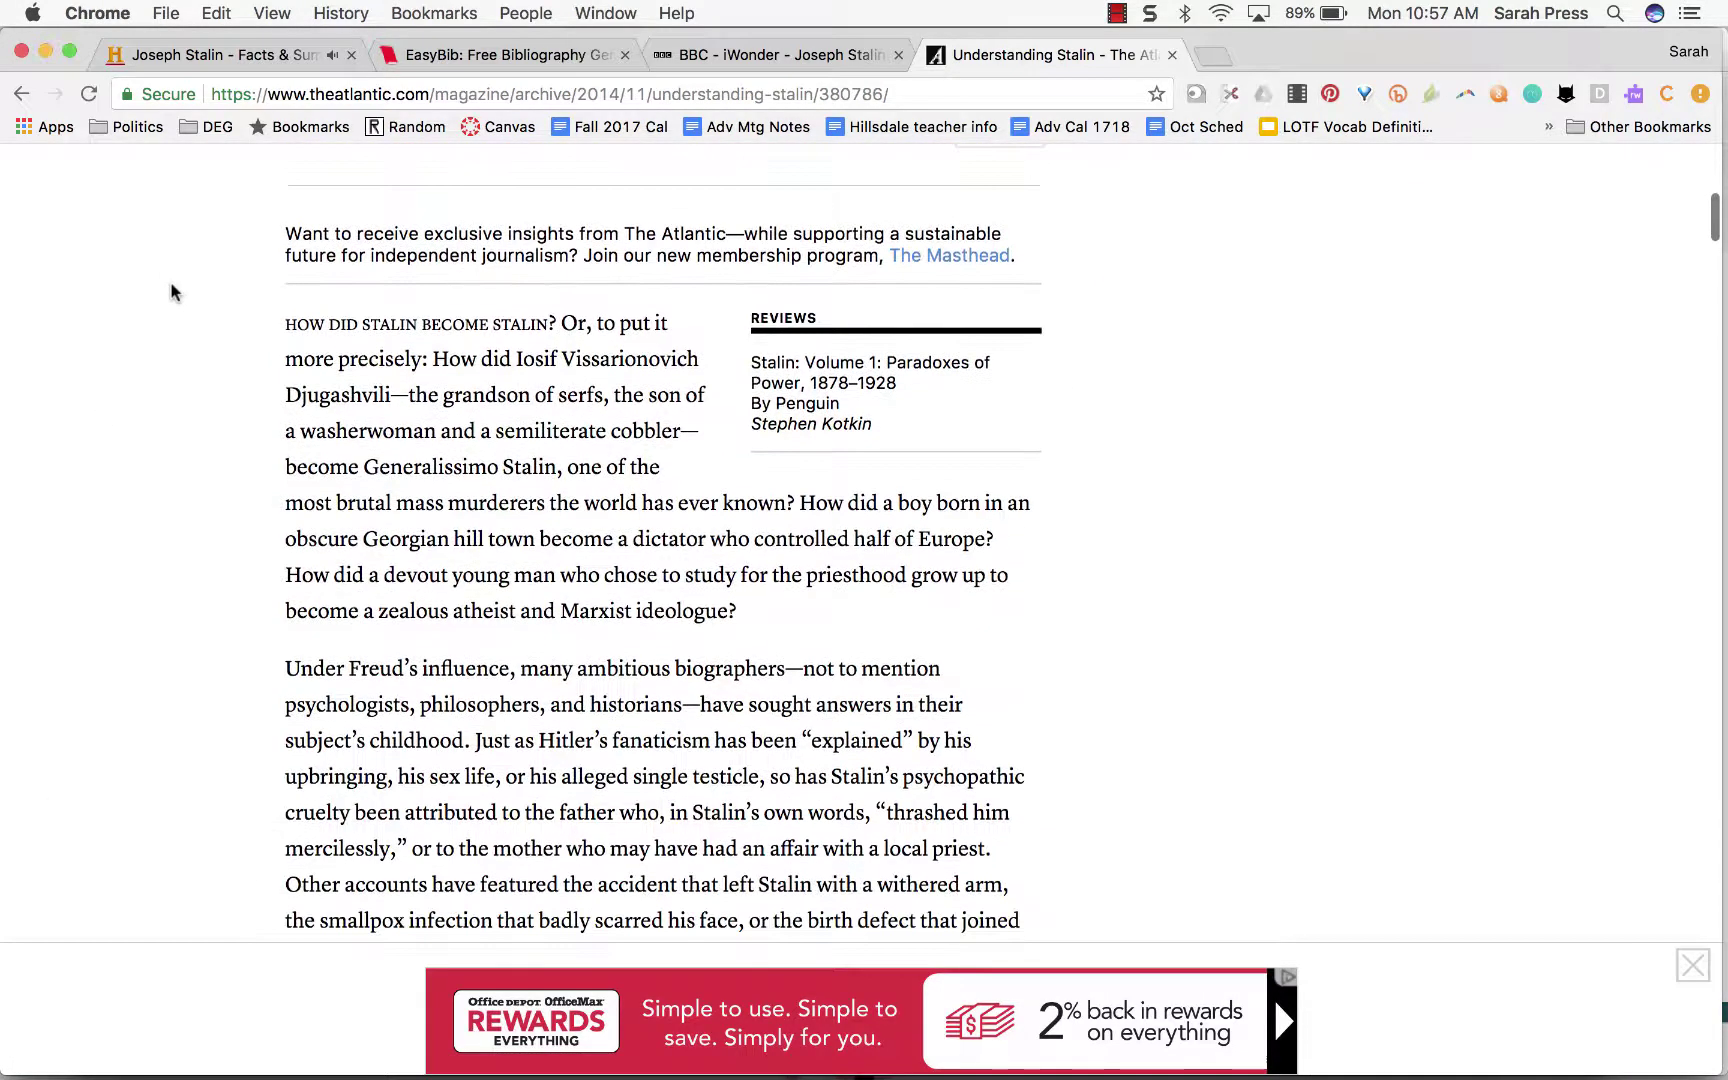
pyautogui.scroll(3, 171, 291)
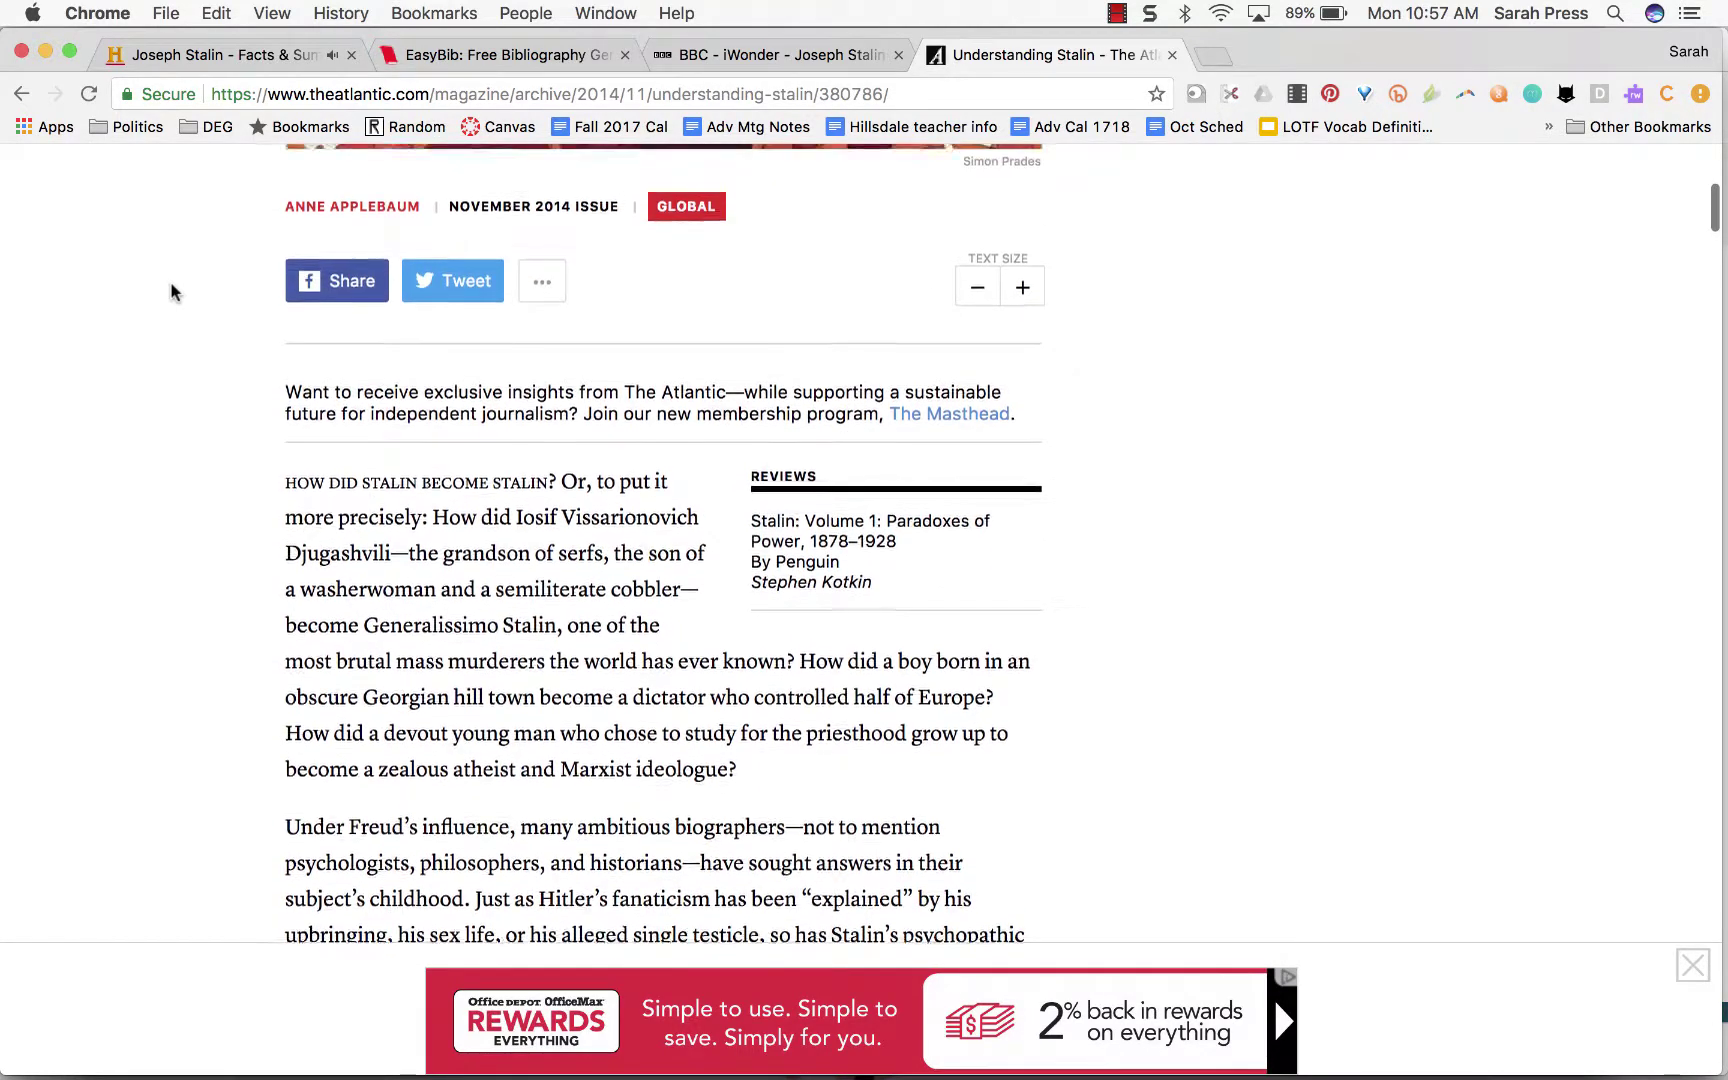
pyautogui.scroll(3, 171, 291)
pyautogui.scroll(-2, 171, 293)
pyautogui.scroll(12, 171, 293)
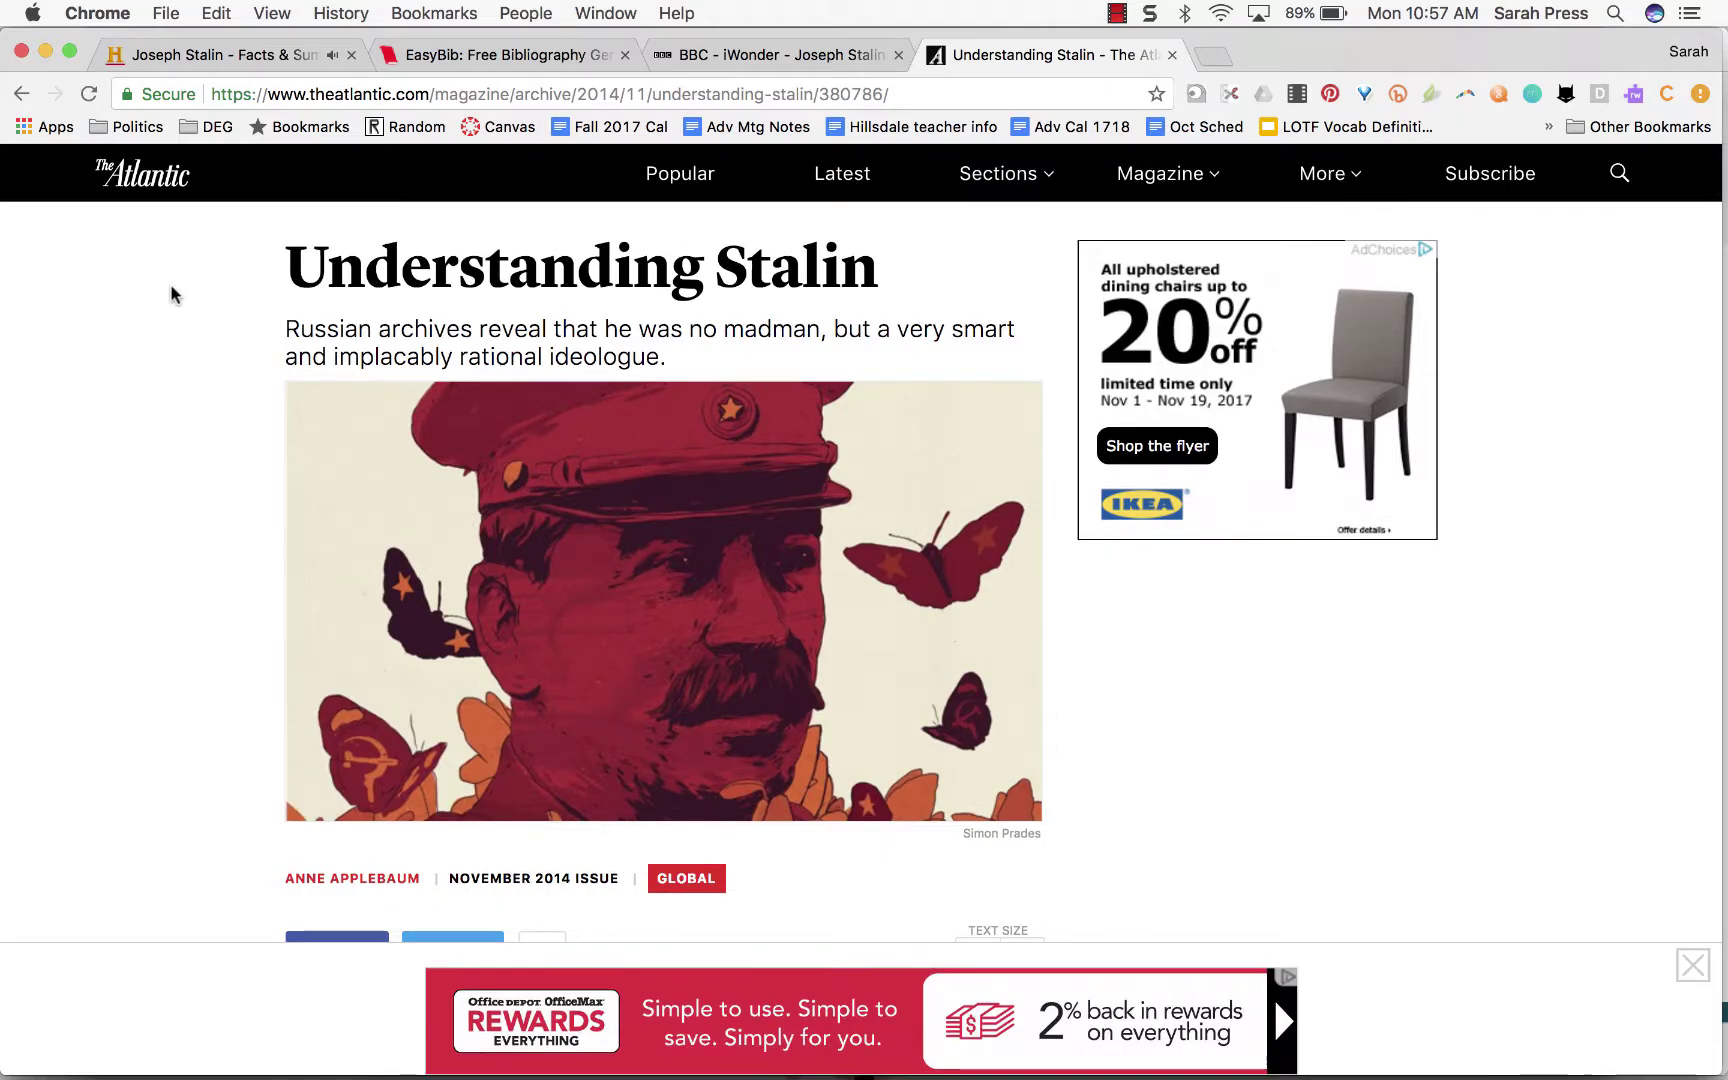
pyautogui.scroll(-15, 171, 293)
pyautogui.scroll(-20, 171, 294)
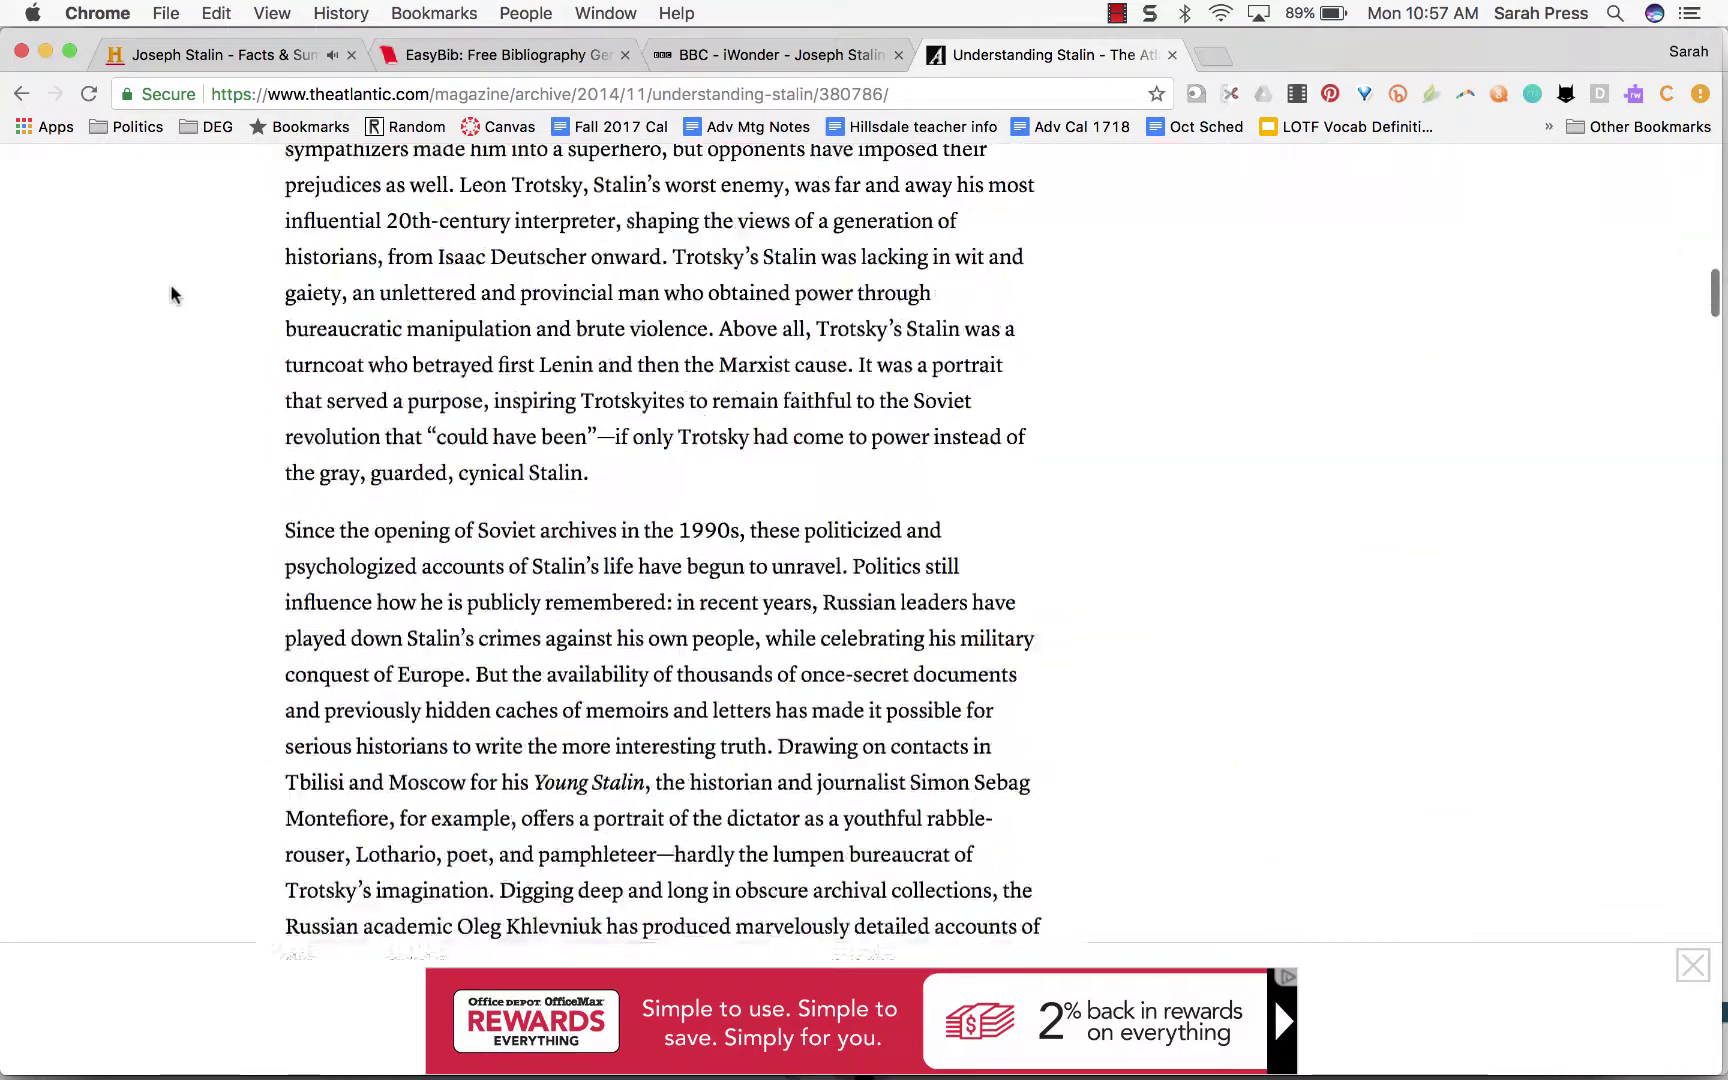
pyautogui.scroll(-20, 171, 294)
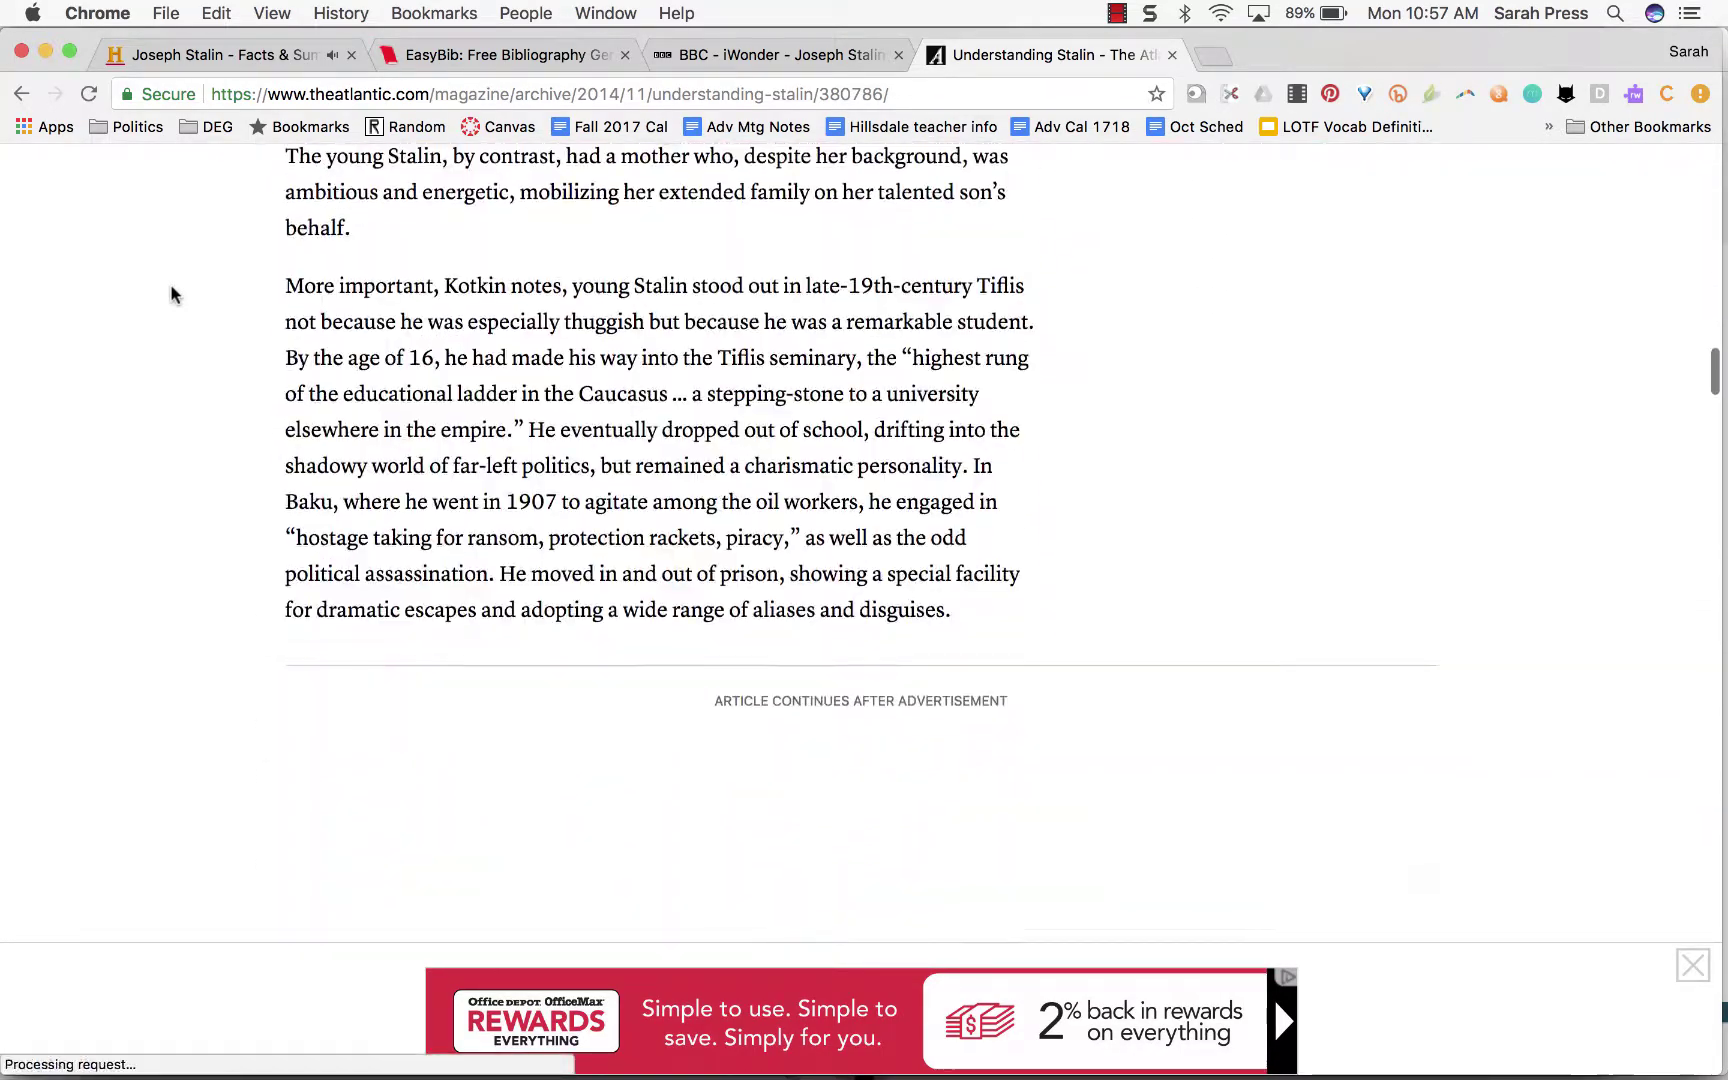
pyautogui.scroll(-20, 171, 294)
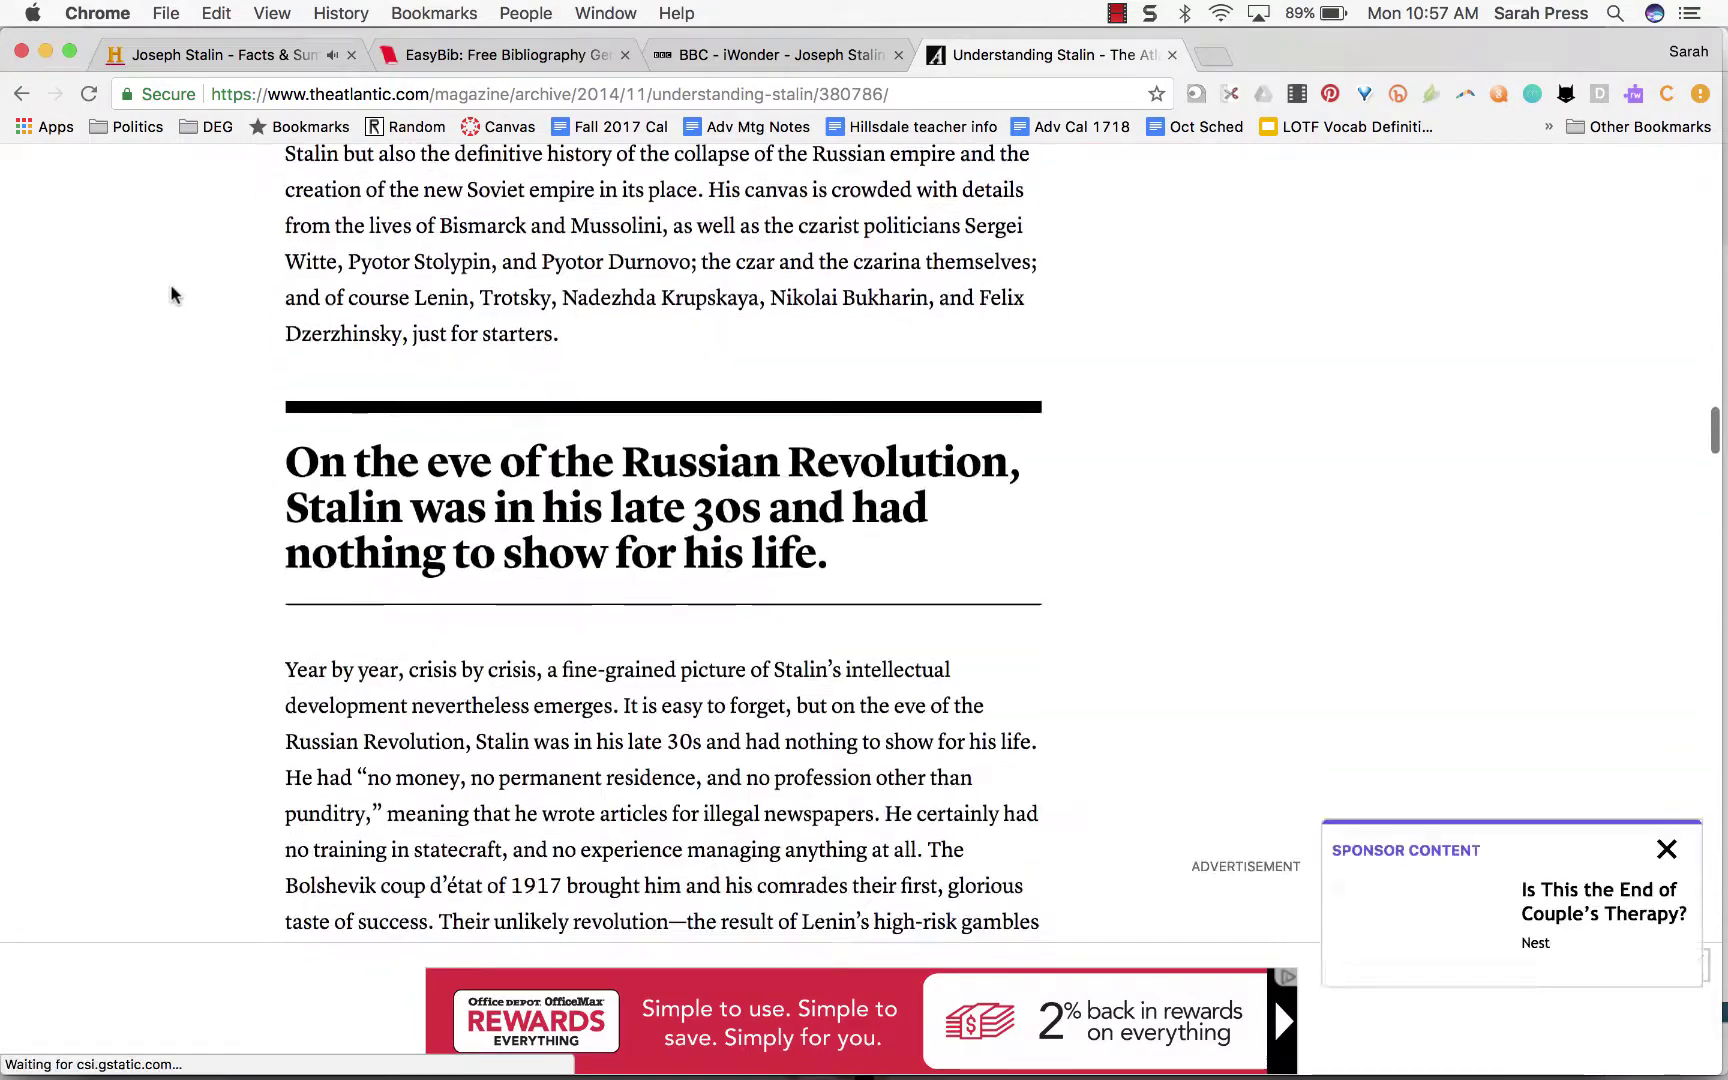
pyautogui.scroll(20, 171, 294)
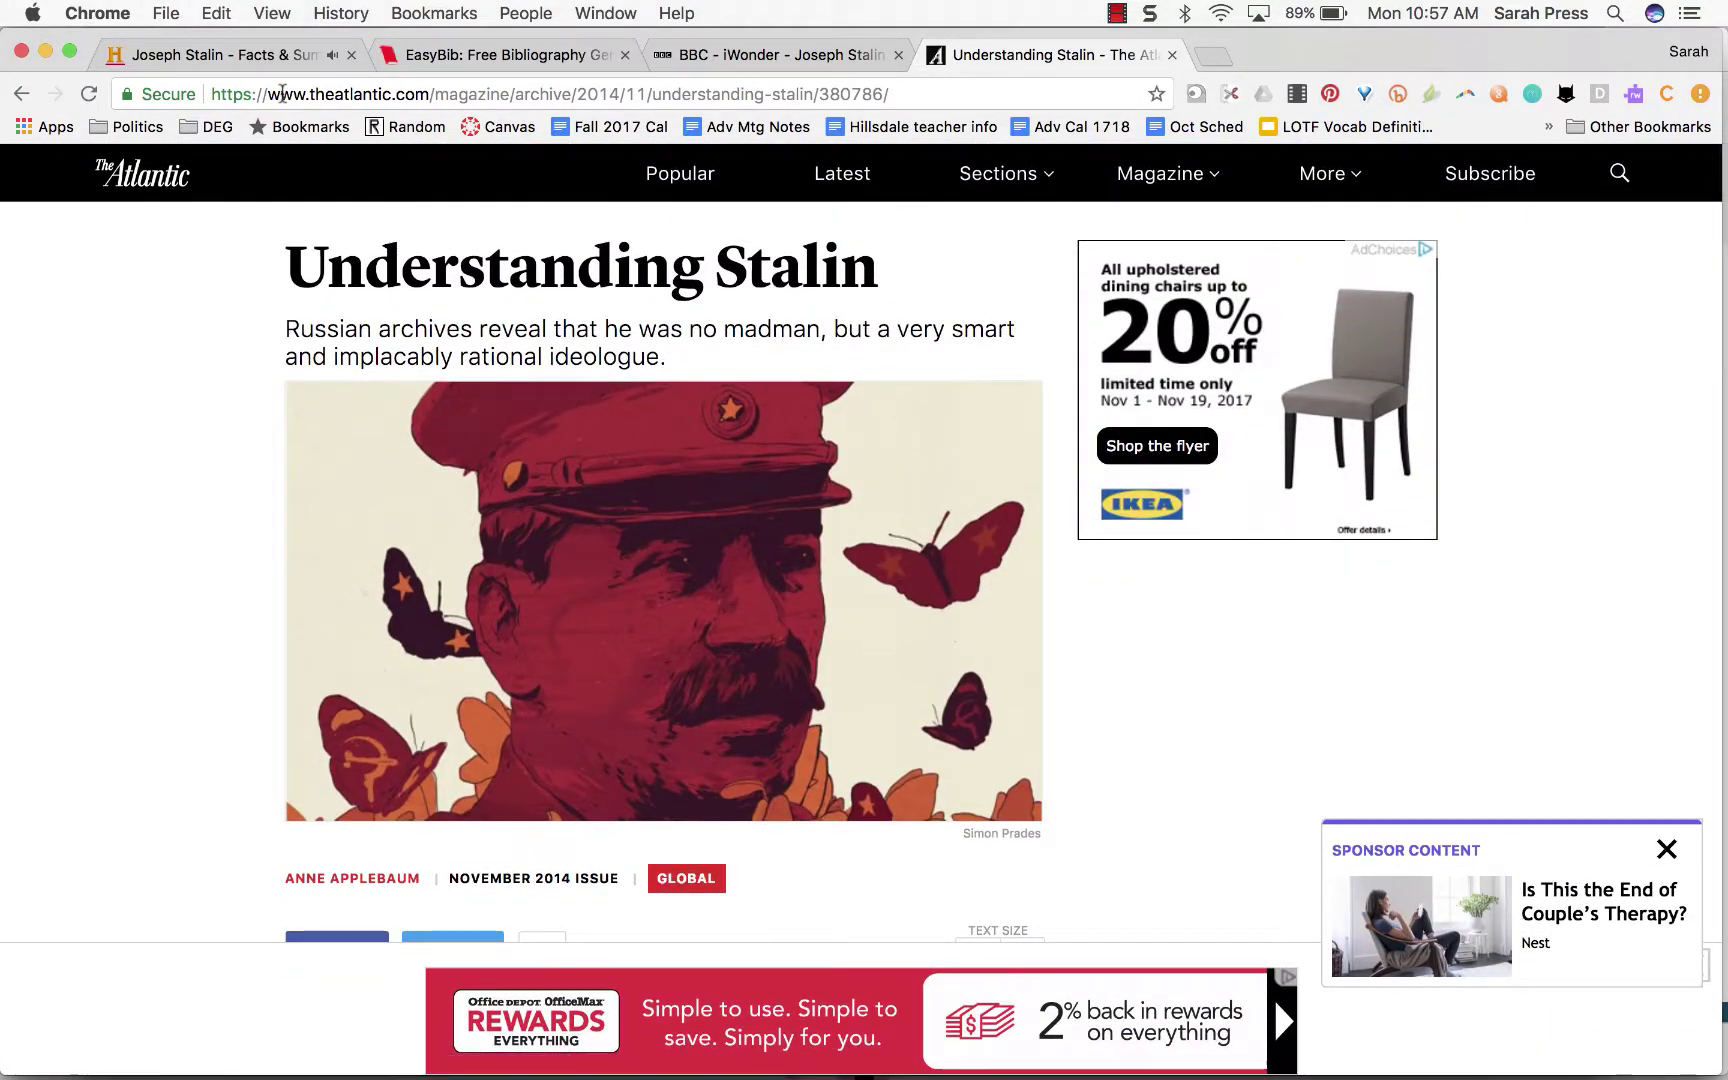
pyautogui.click(282, 93)
pyautogui.press('super+c')
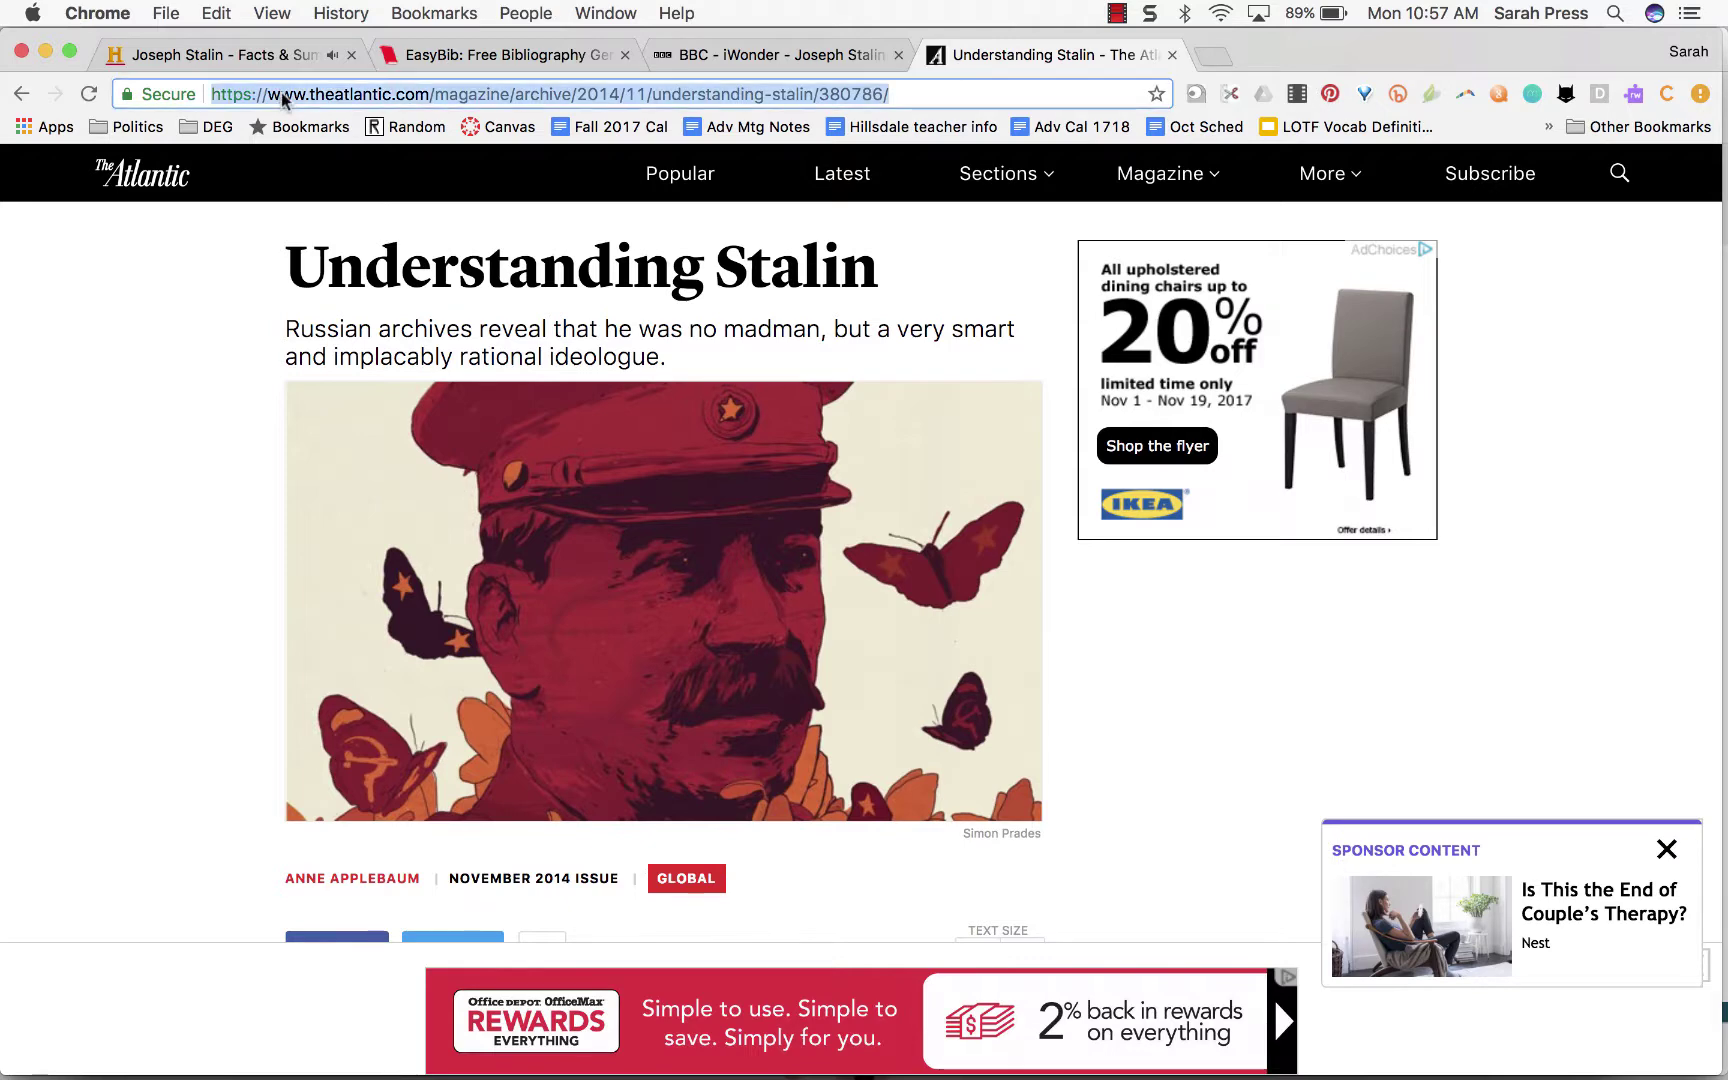
# Step: In EasyBib, cite the pasted Atlantic article URL as a website and continue to the editable details
pyautogui.click(452, 55)
pyautogui.click(464, 548)
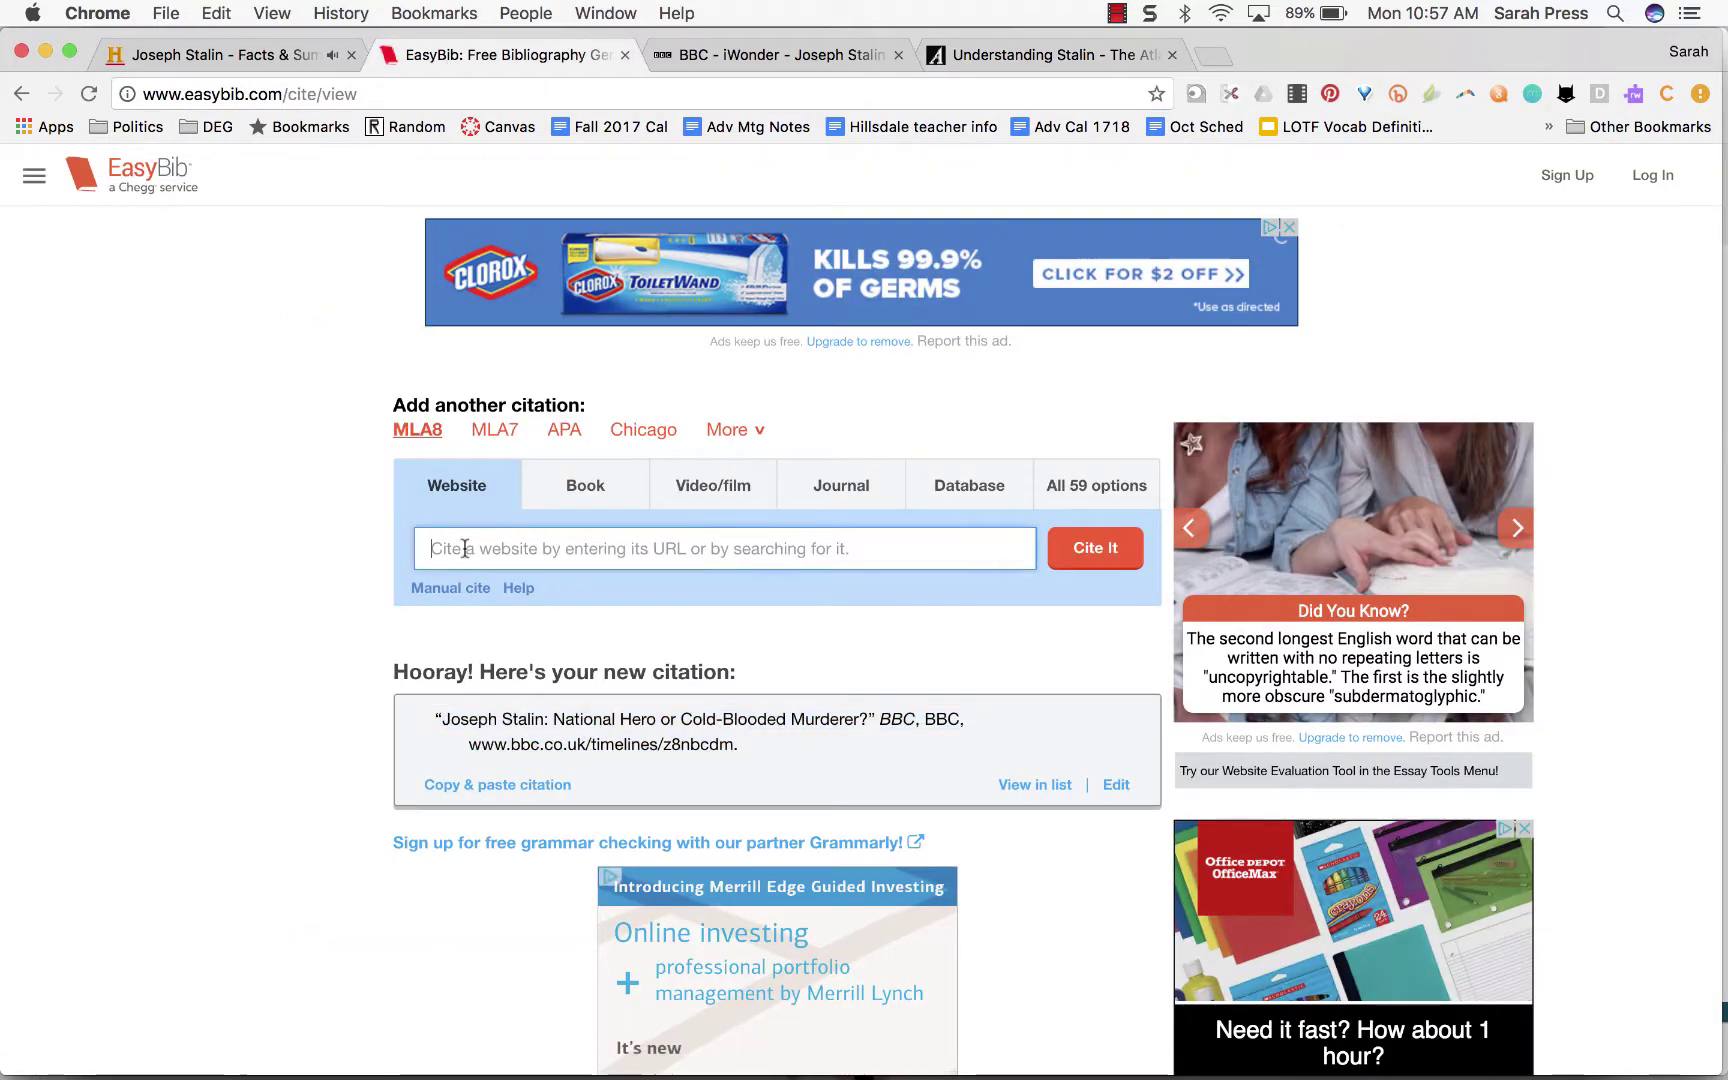
pyautogui.press('super+v')
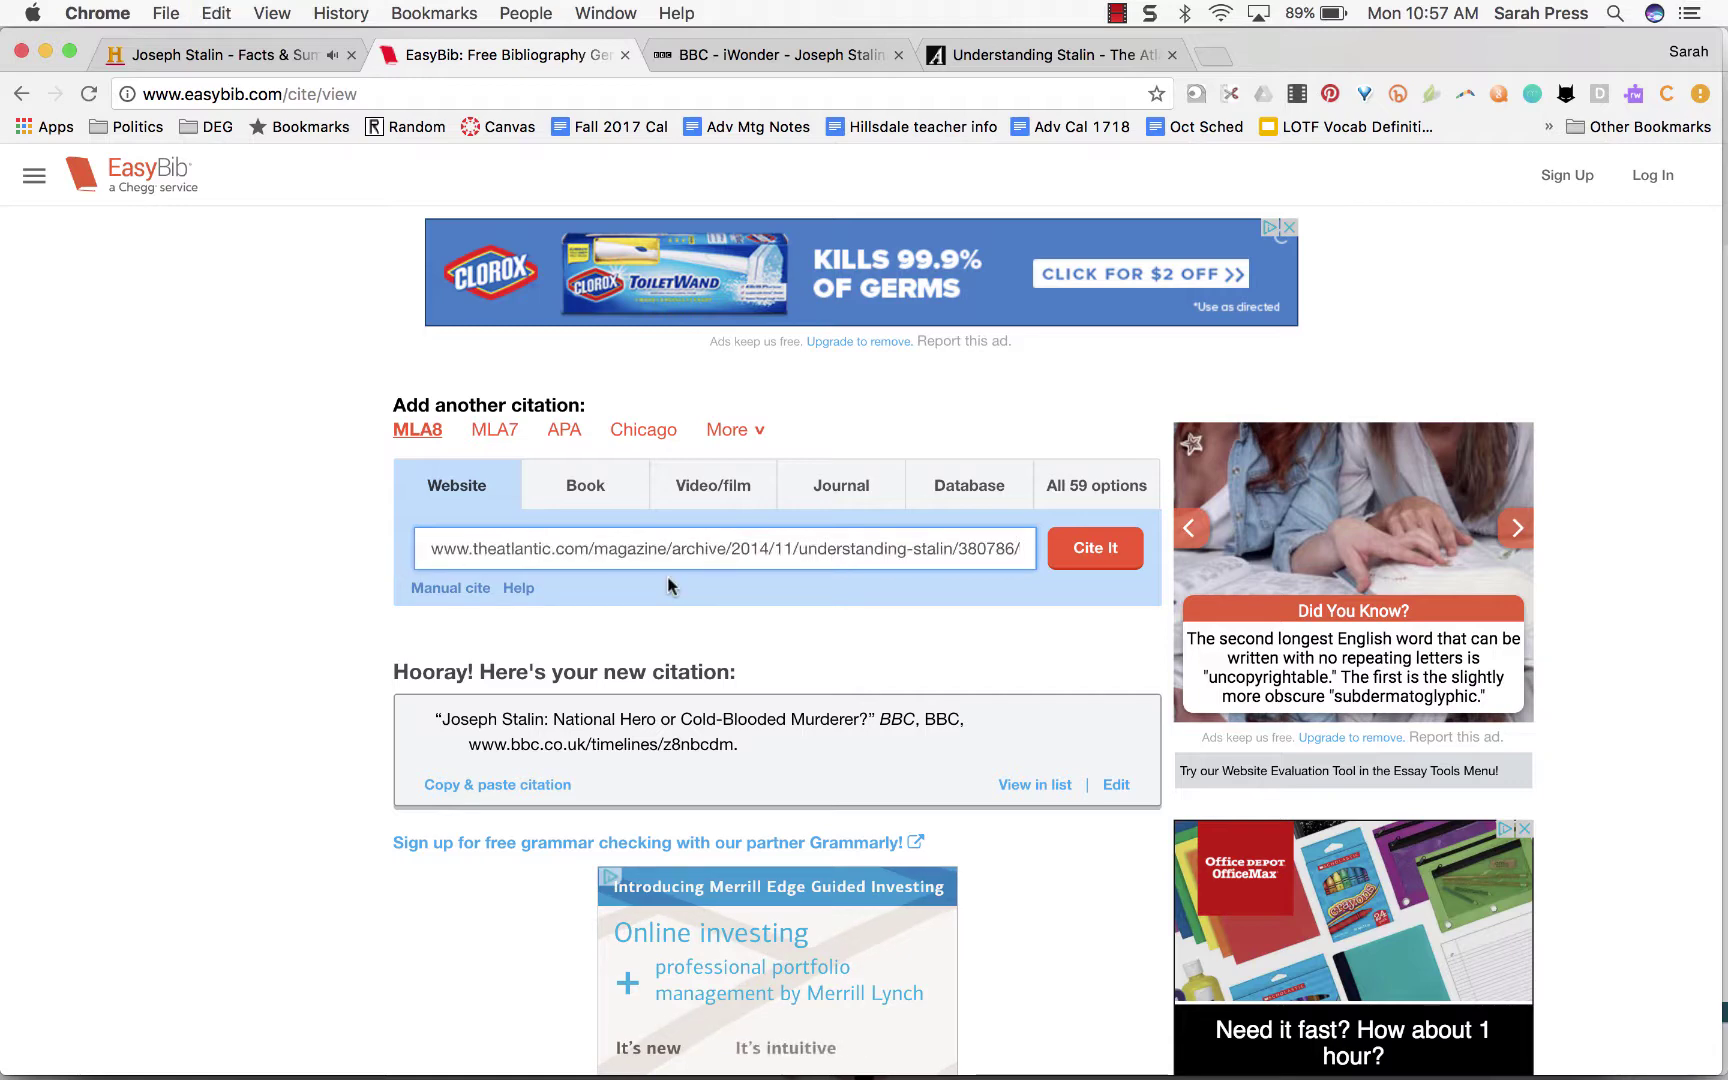
pyautogui.click(1057, 553)
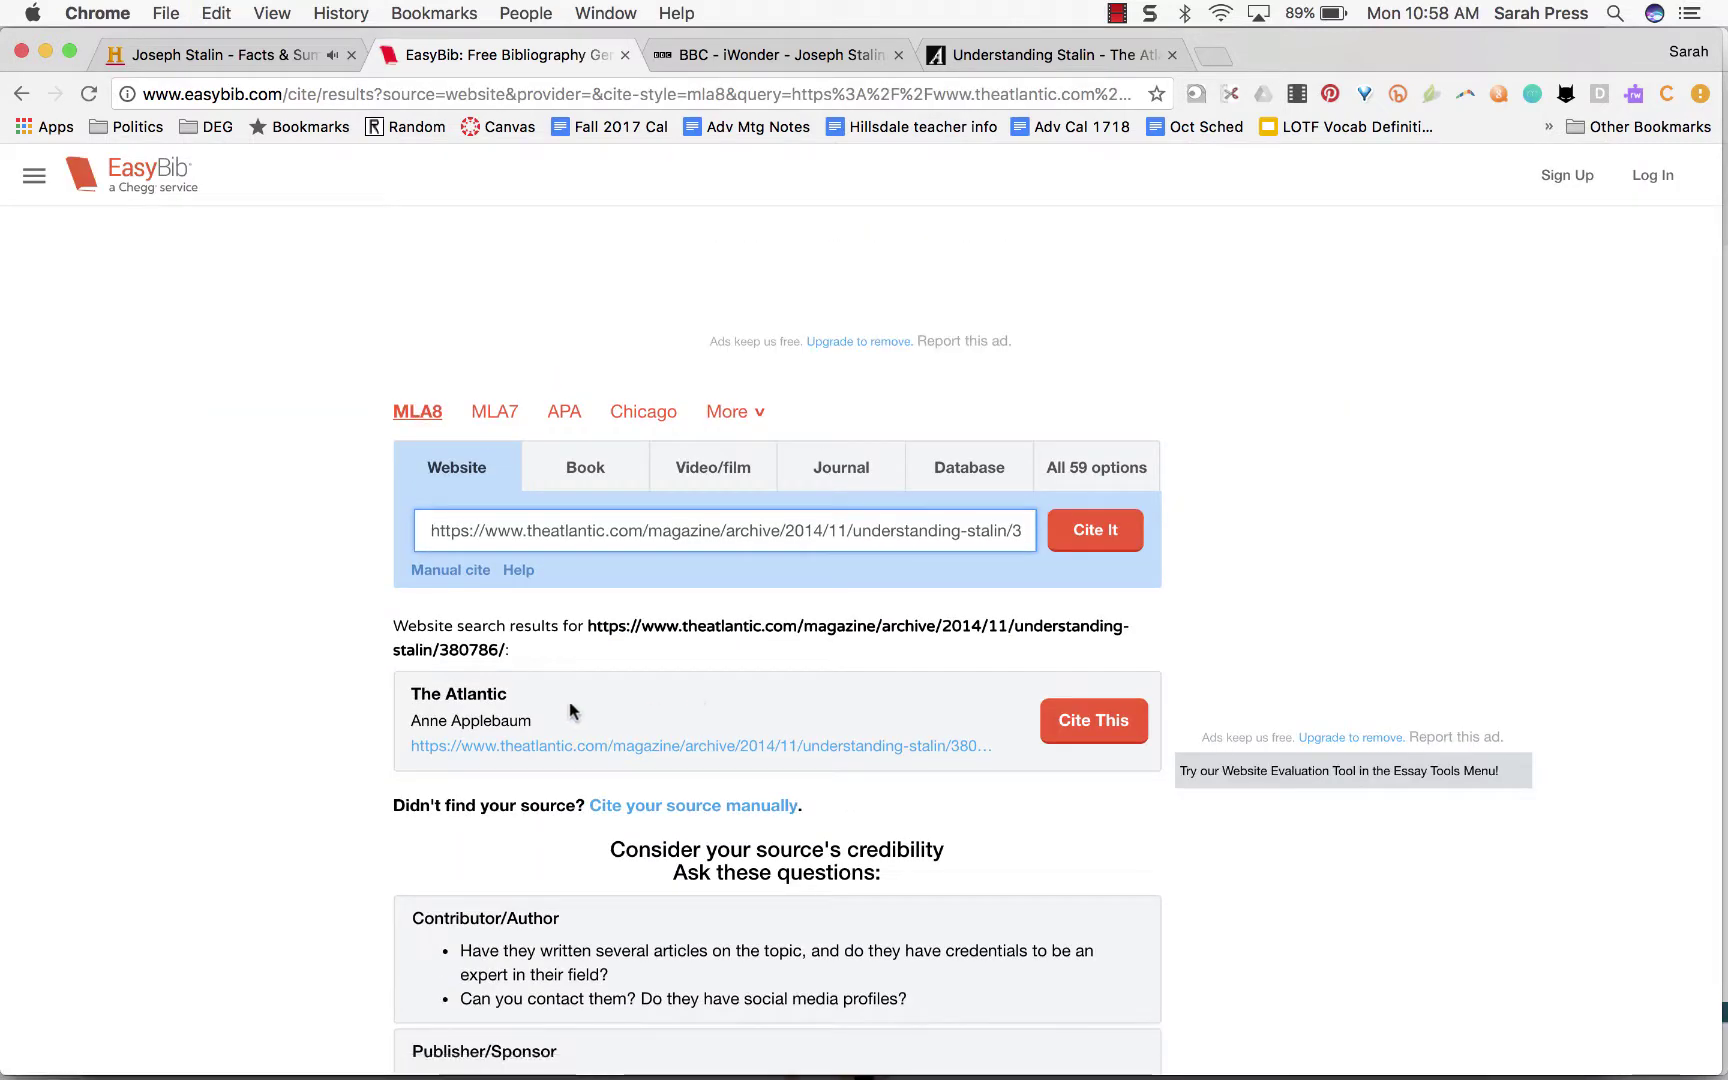
pyautogui.click(1080, 724)
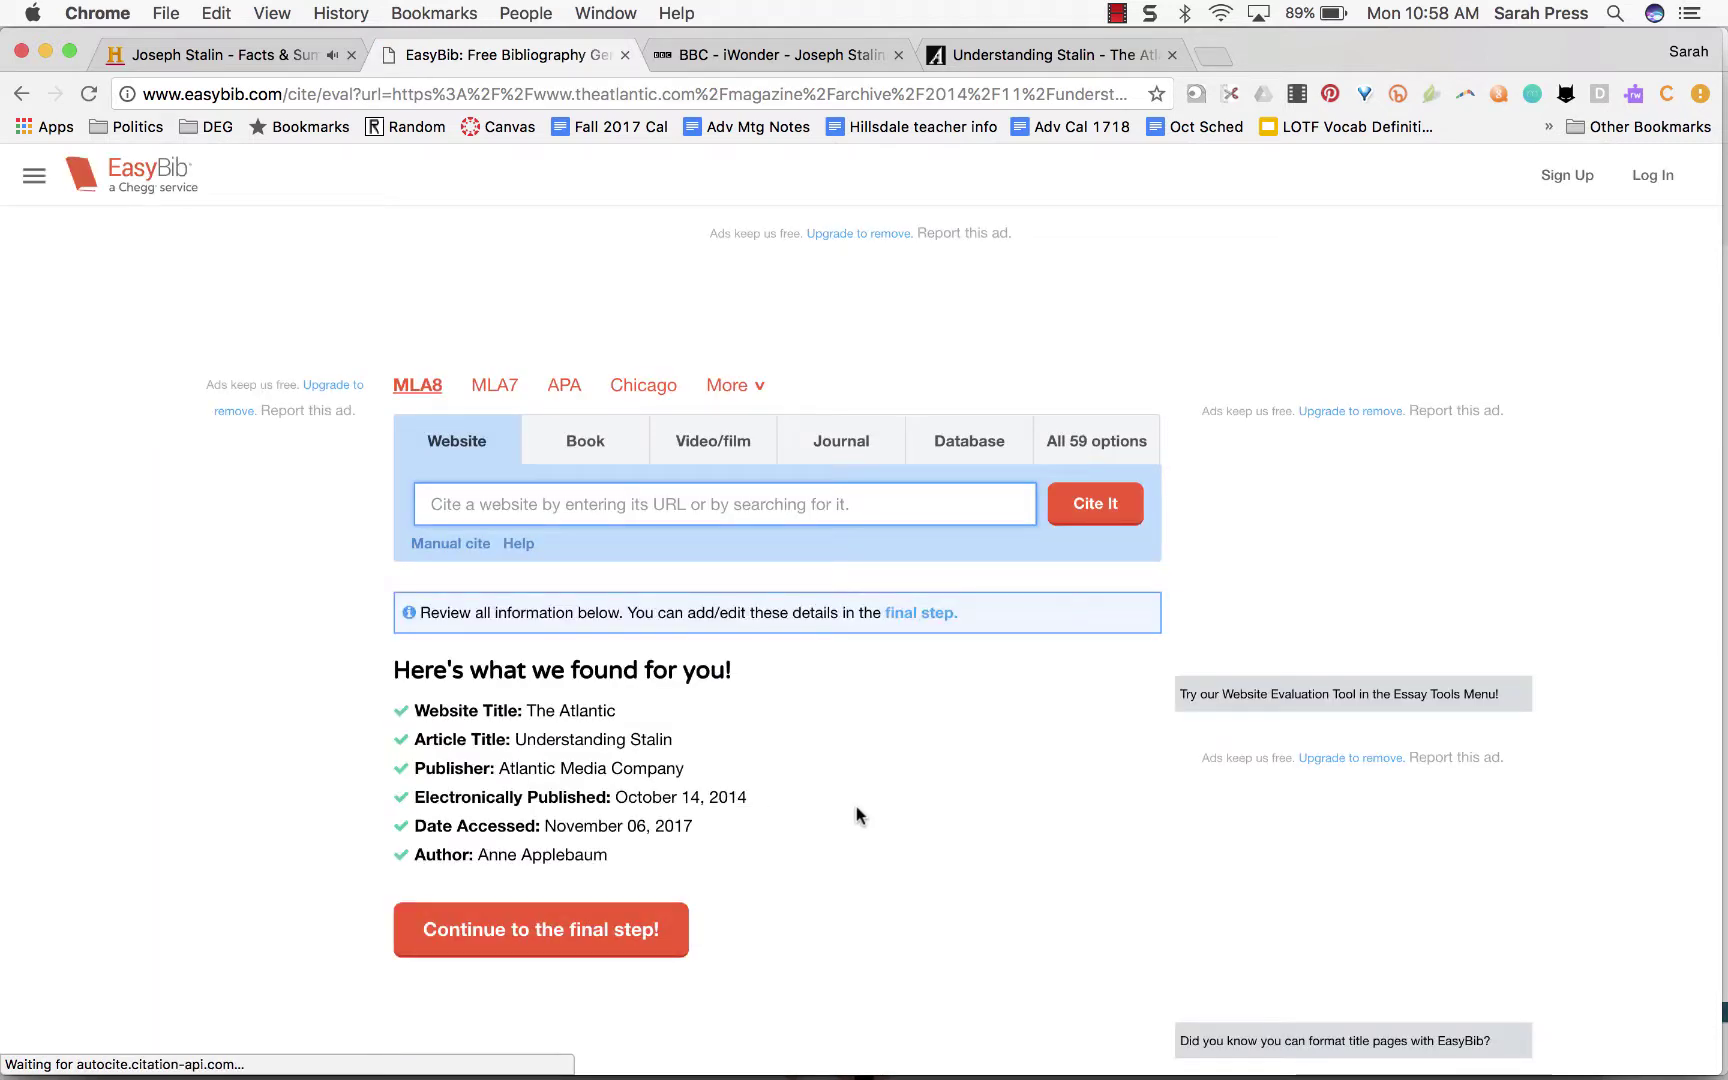
pyautogui.click(624, 955)
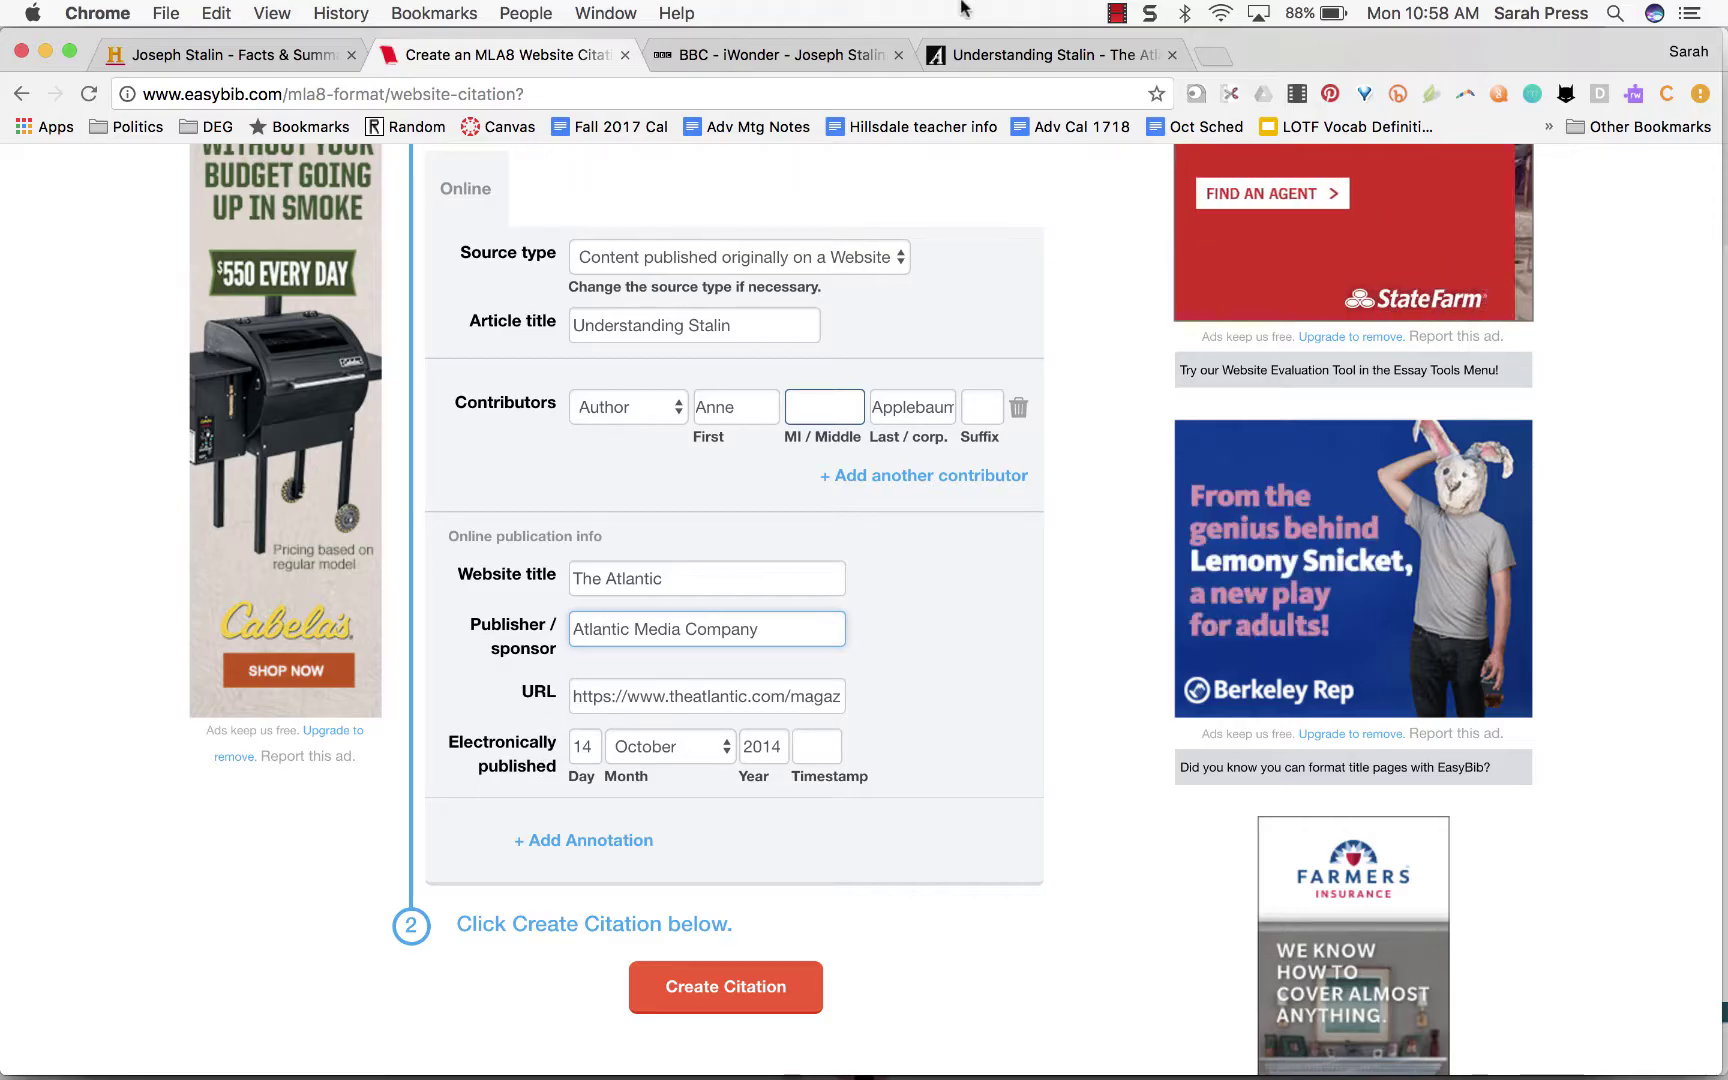
# Step: Check the Atlantic article page for its publisher and date details
pyautogui.click(977, 55)
pyautogui.scroll(-20, 876, 494)
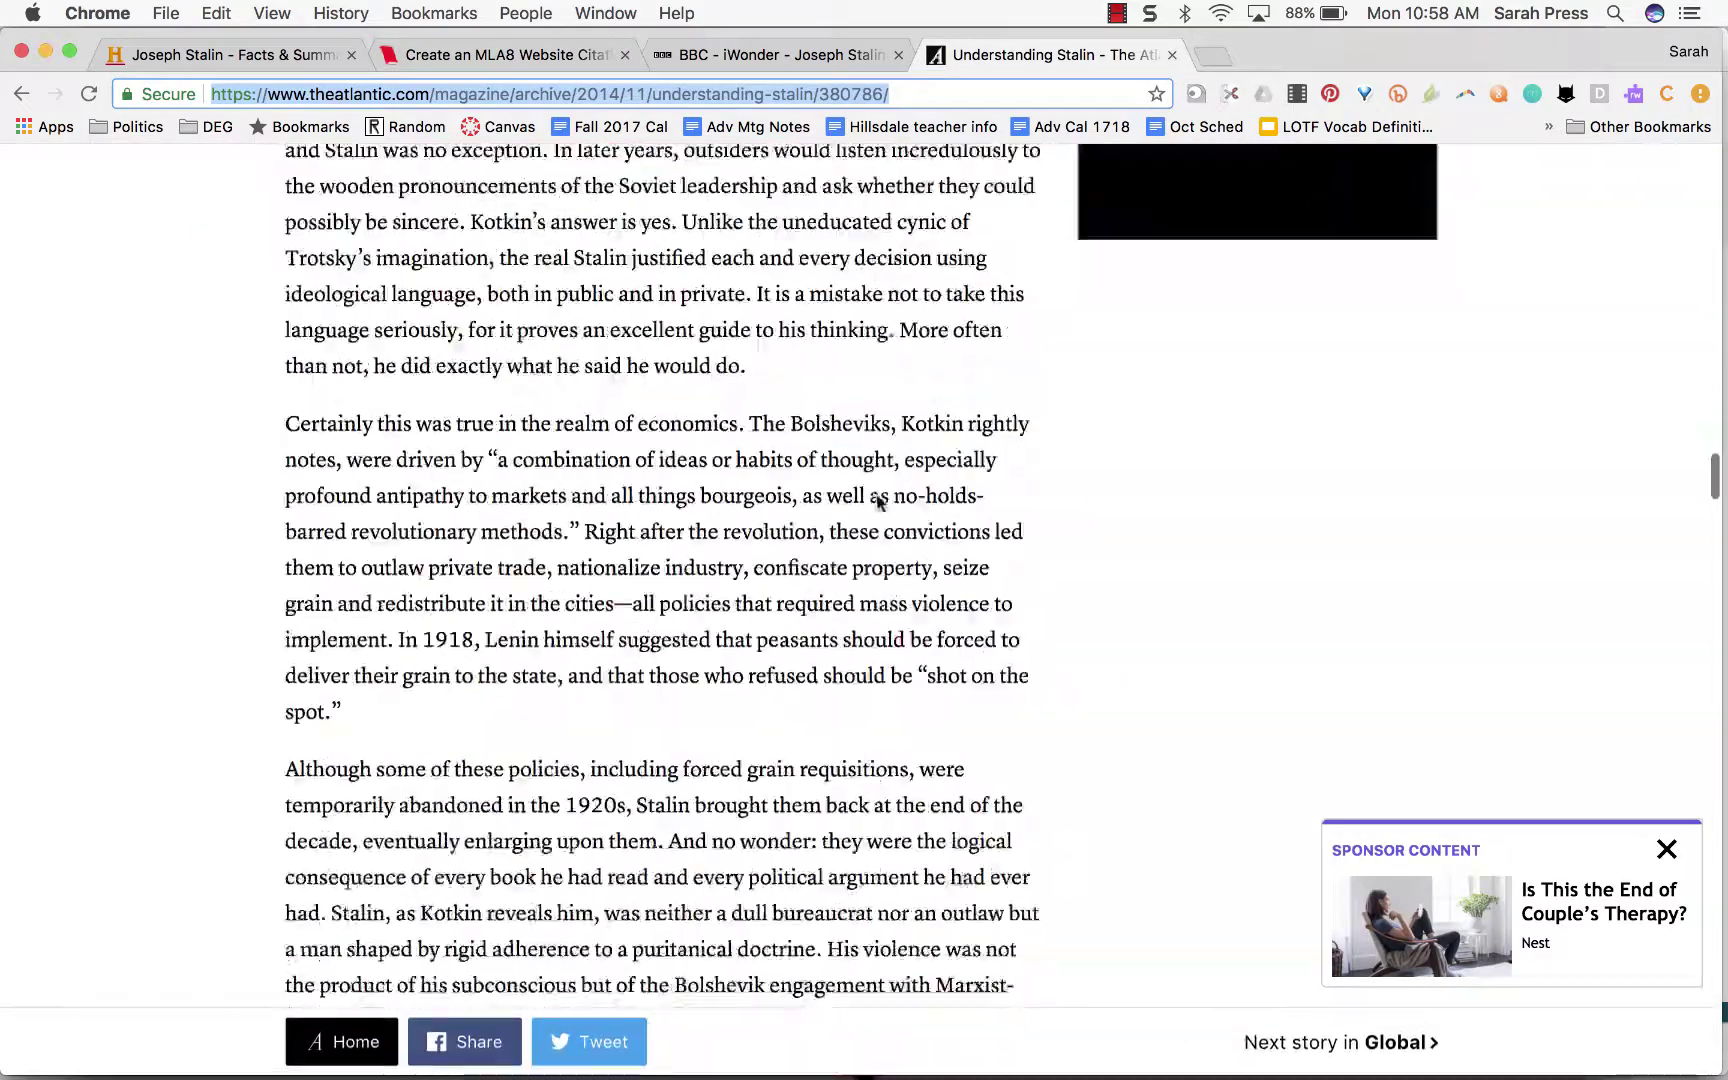
pyautogui.scroll(-15, 876, 500)
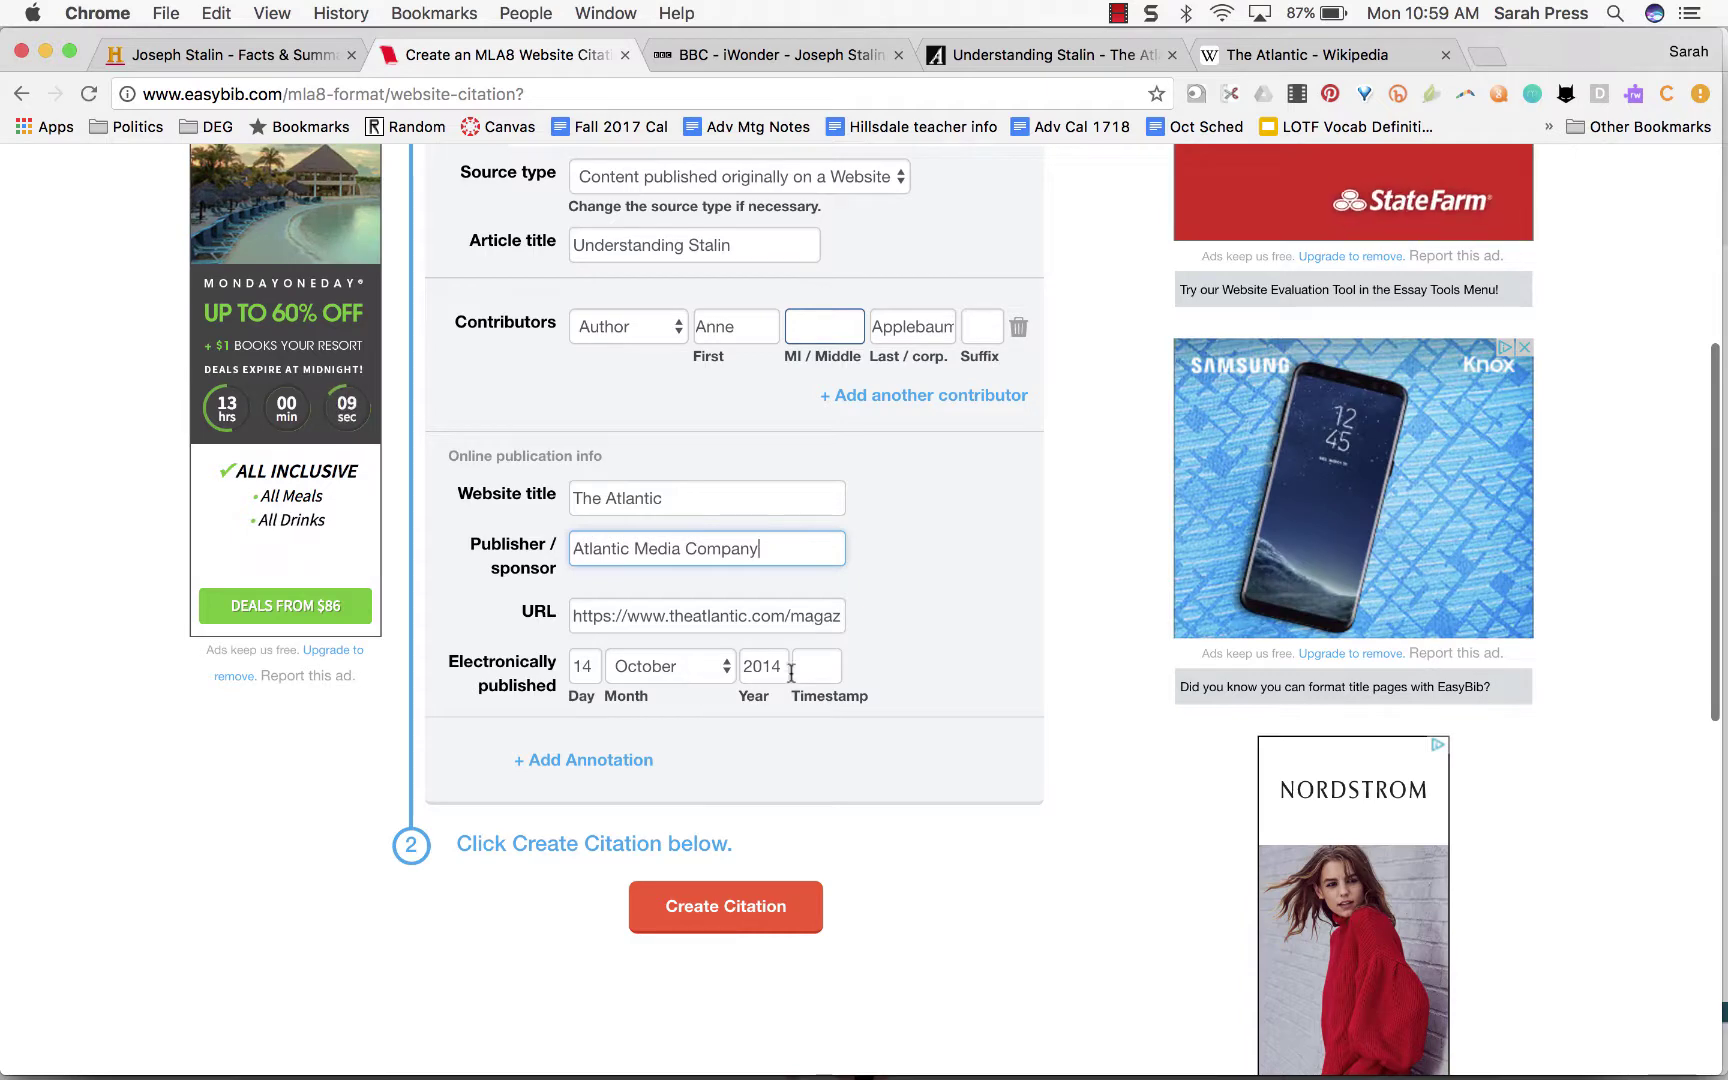
pyautogui.scroll(5, 790, 690)
pyautogui.scroll(-7, 788, 696)
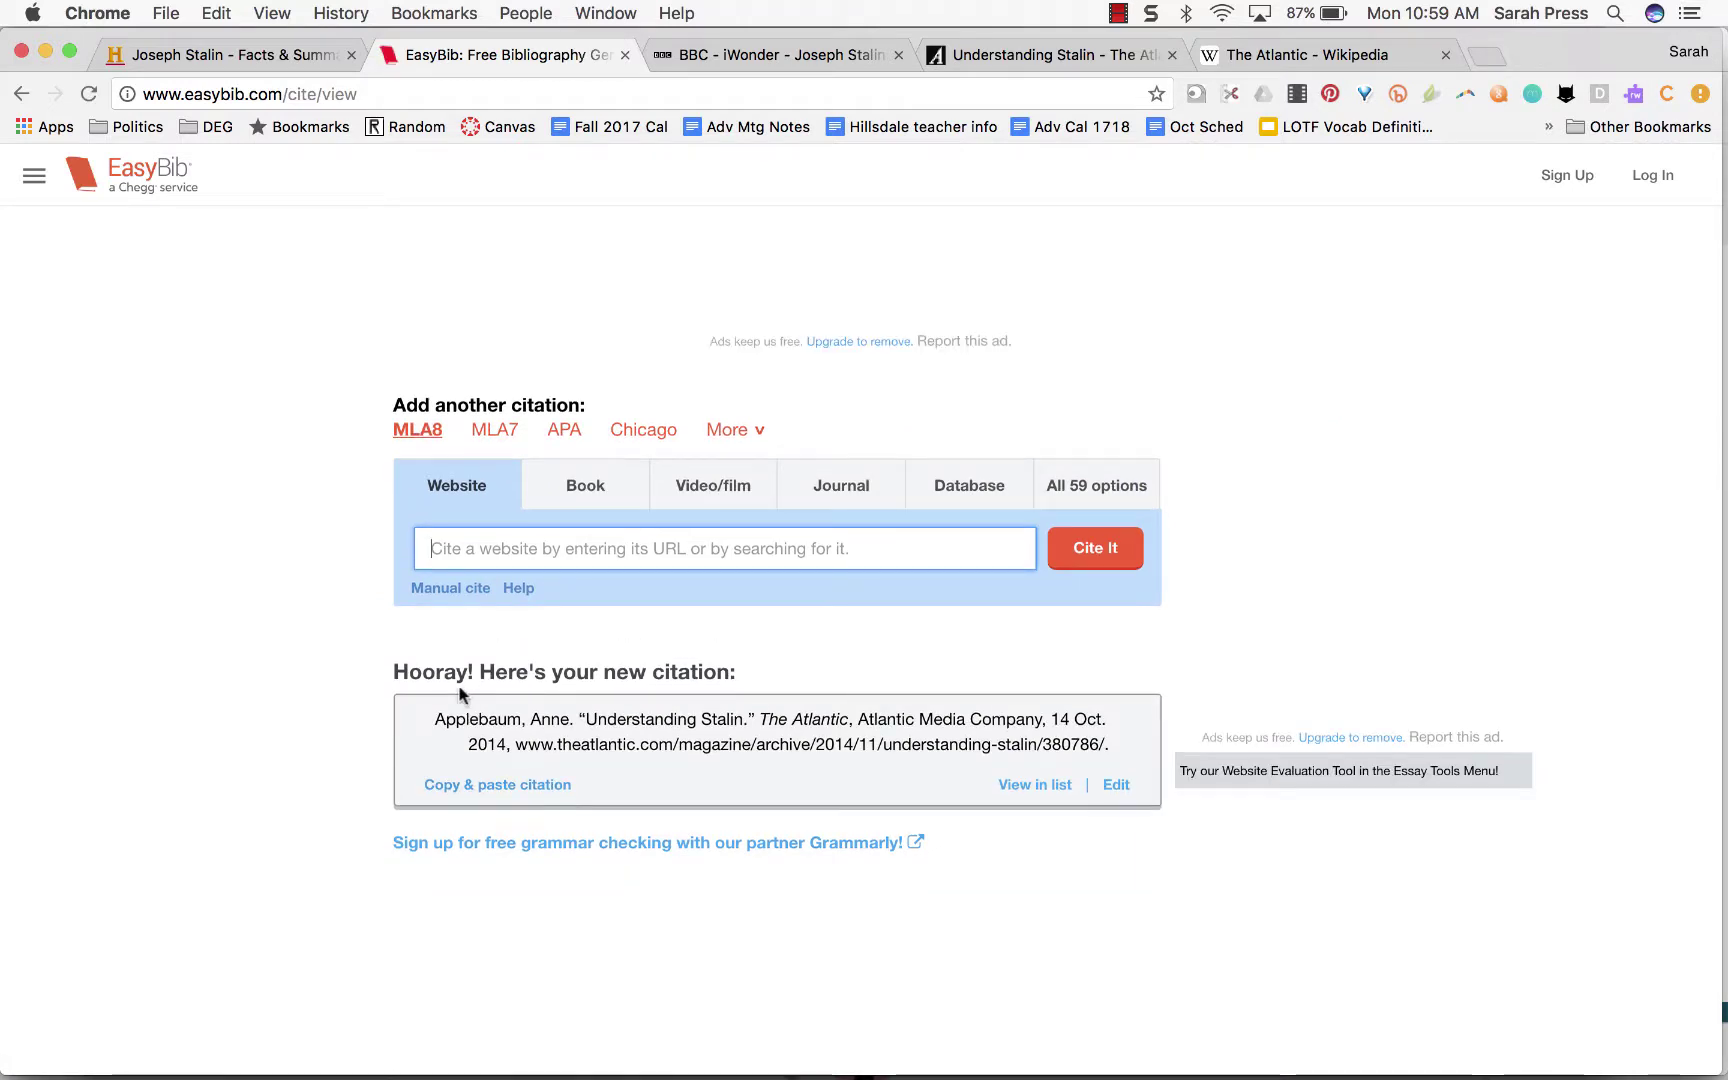
# Step: Select the finished MLA8 'Understanding Stalin' citation text, ending with its theatlantic.com address
pyautogui.moveTo(434, 712); pyautogui.dragTo(1130, 742)
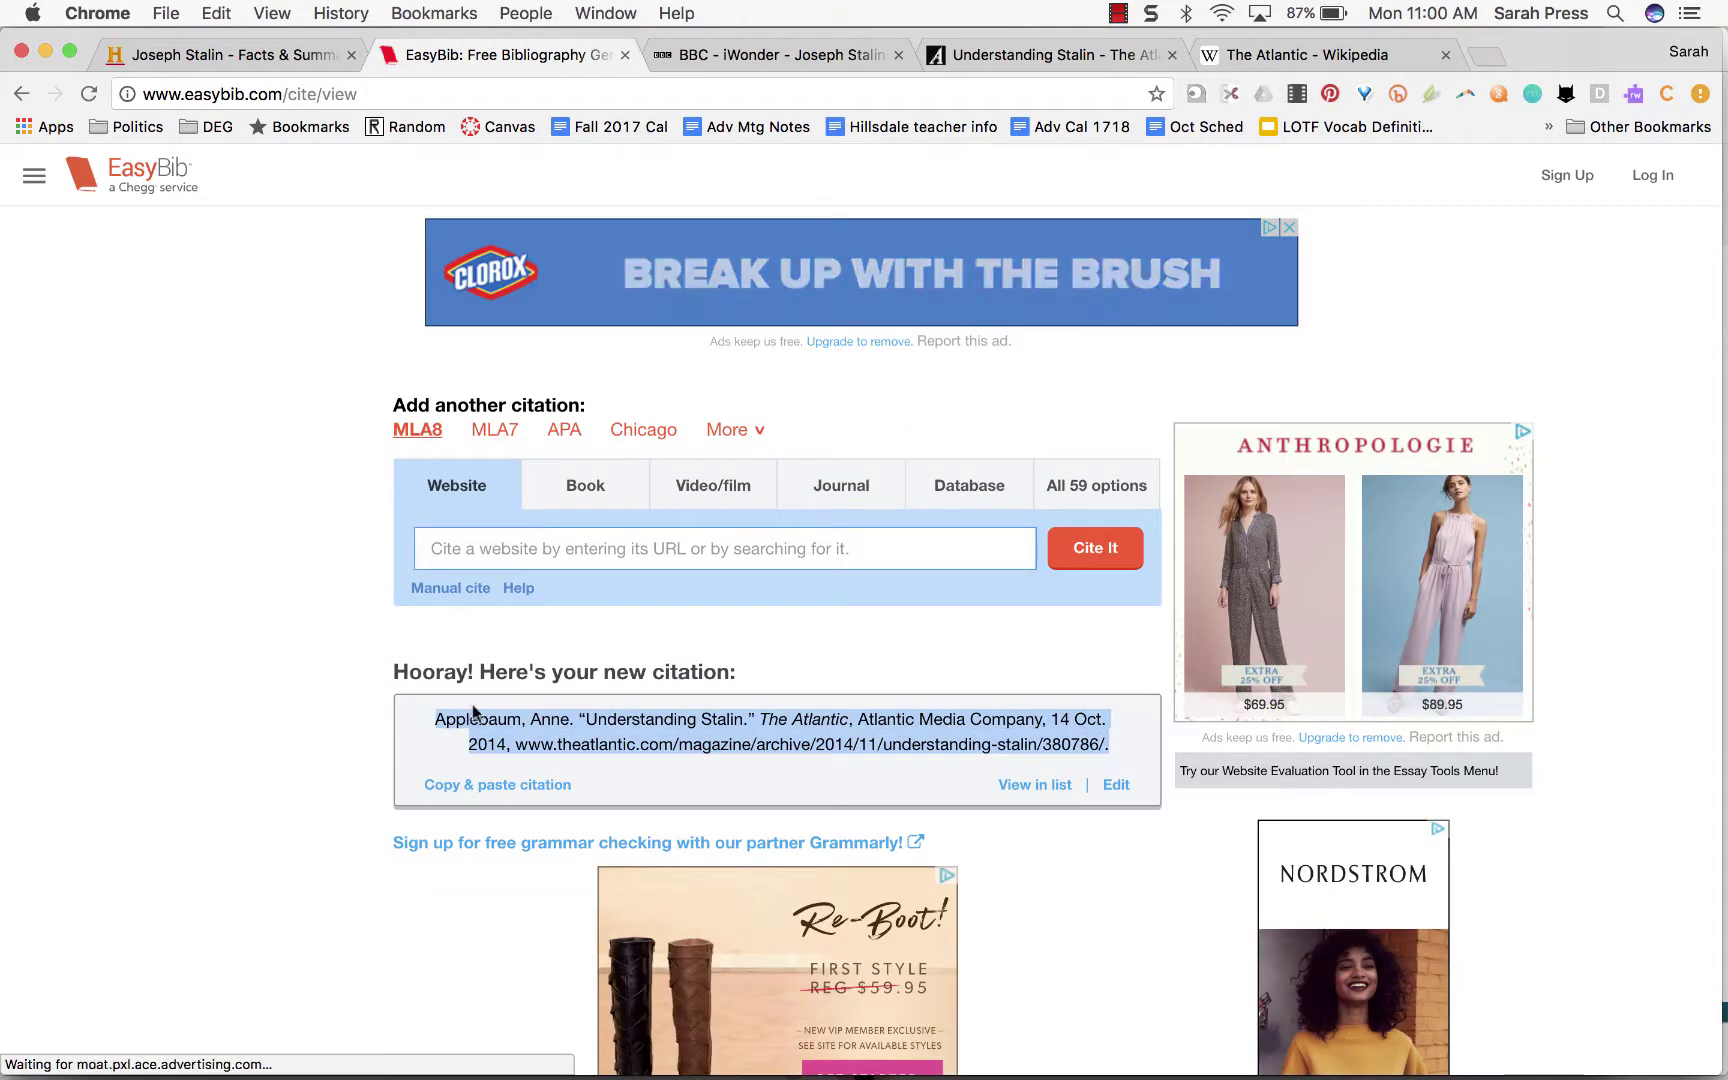